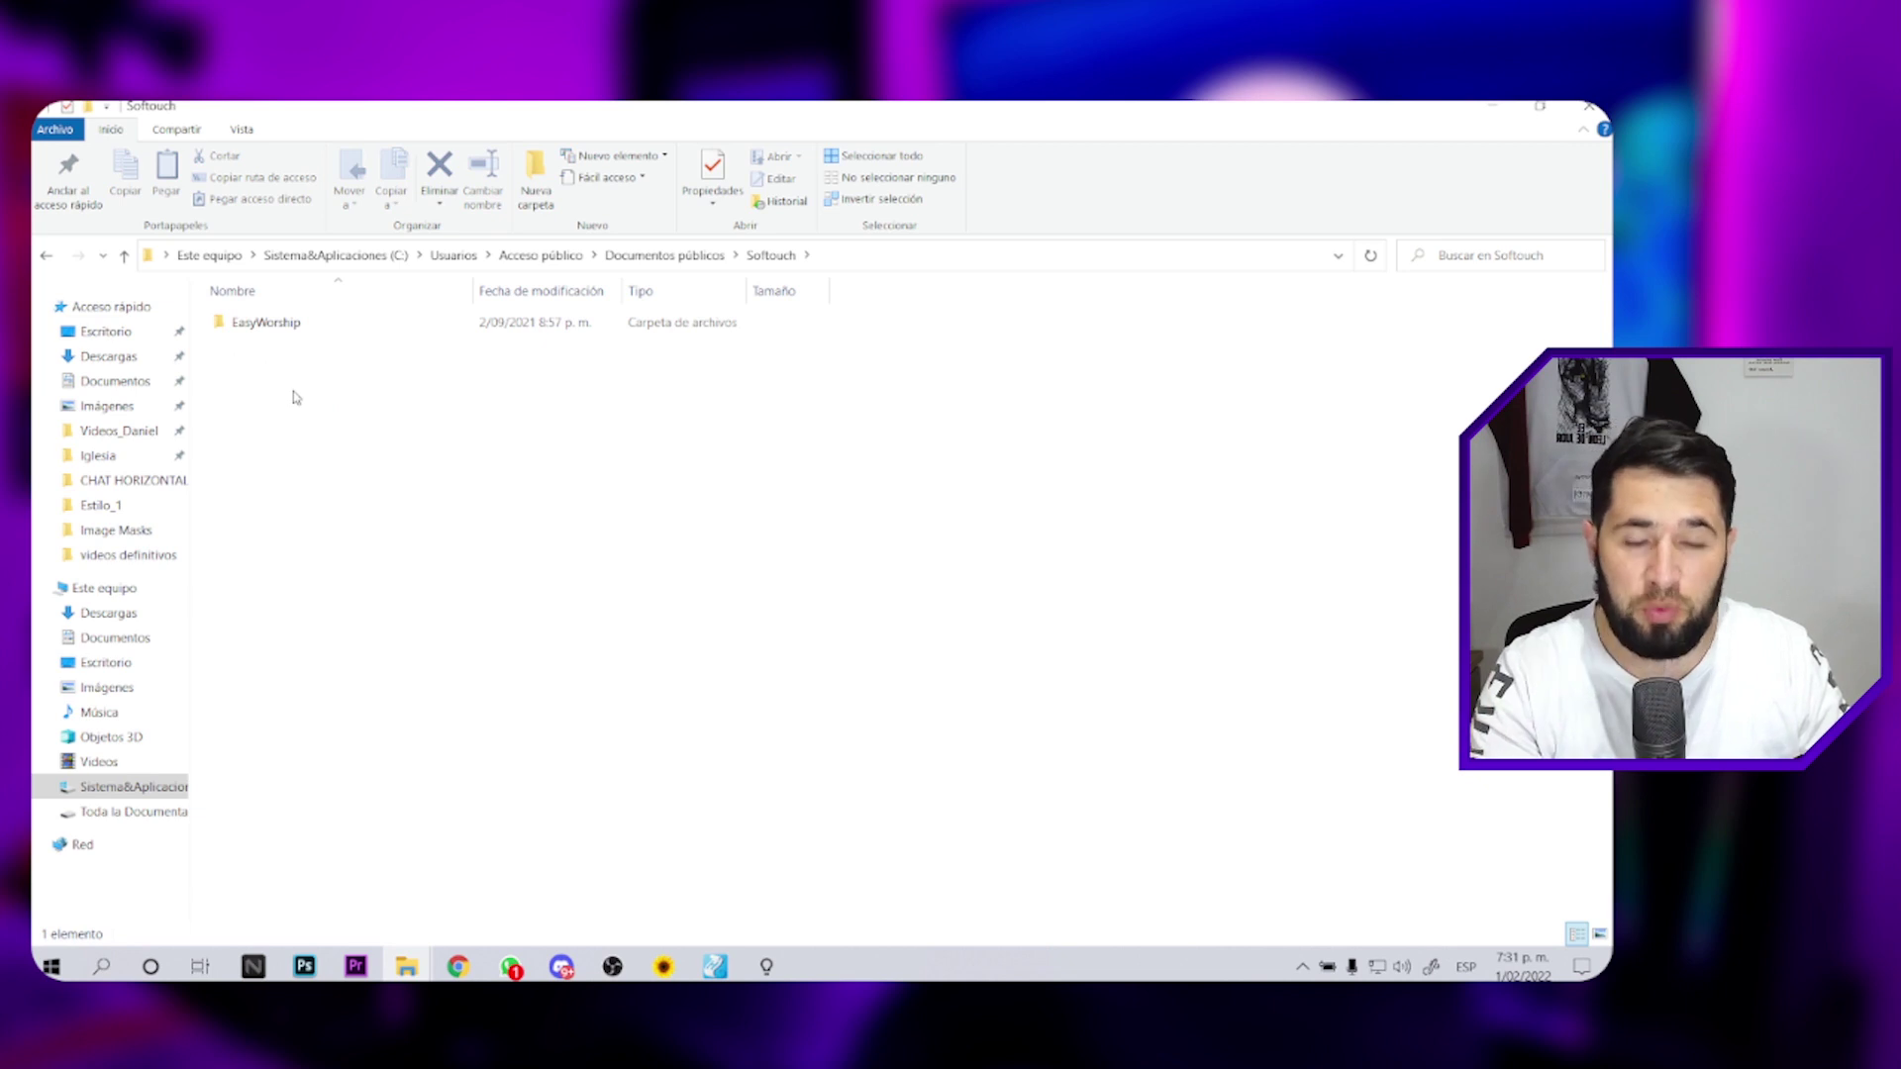
- Open the Data folder inside Softouch's EasyWorship > Default > Databases folders
click(285, 325)
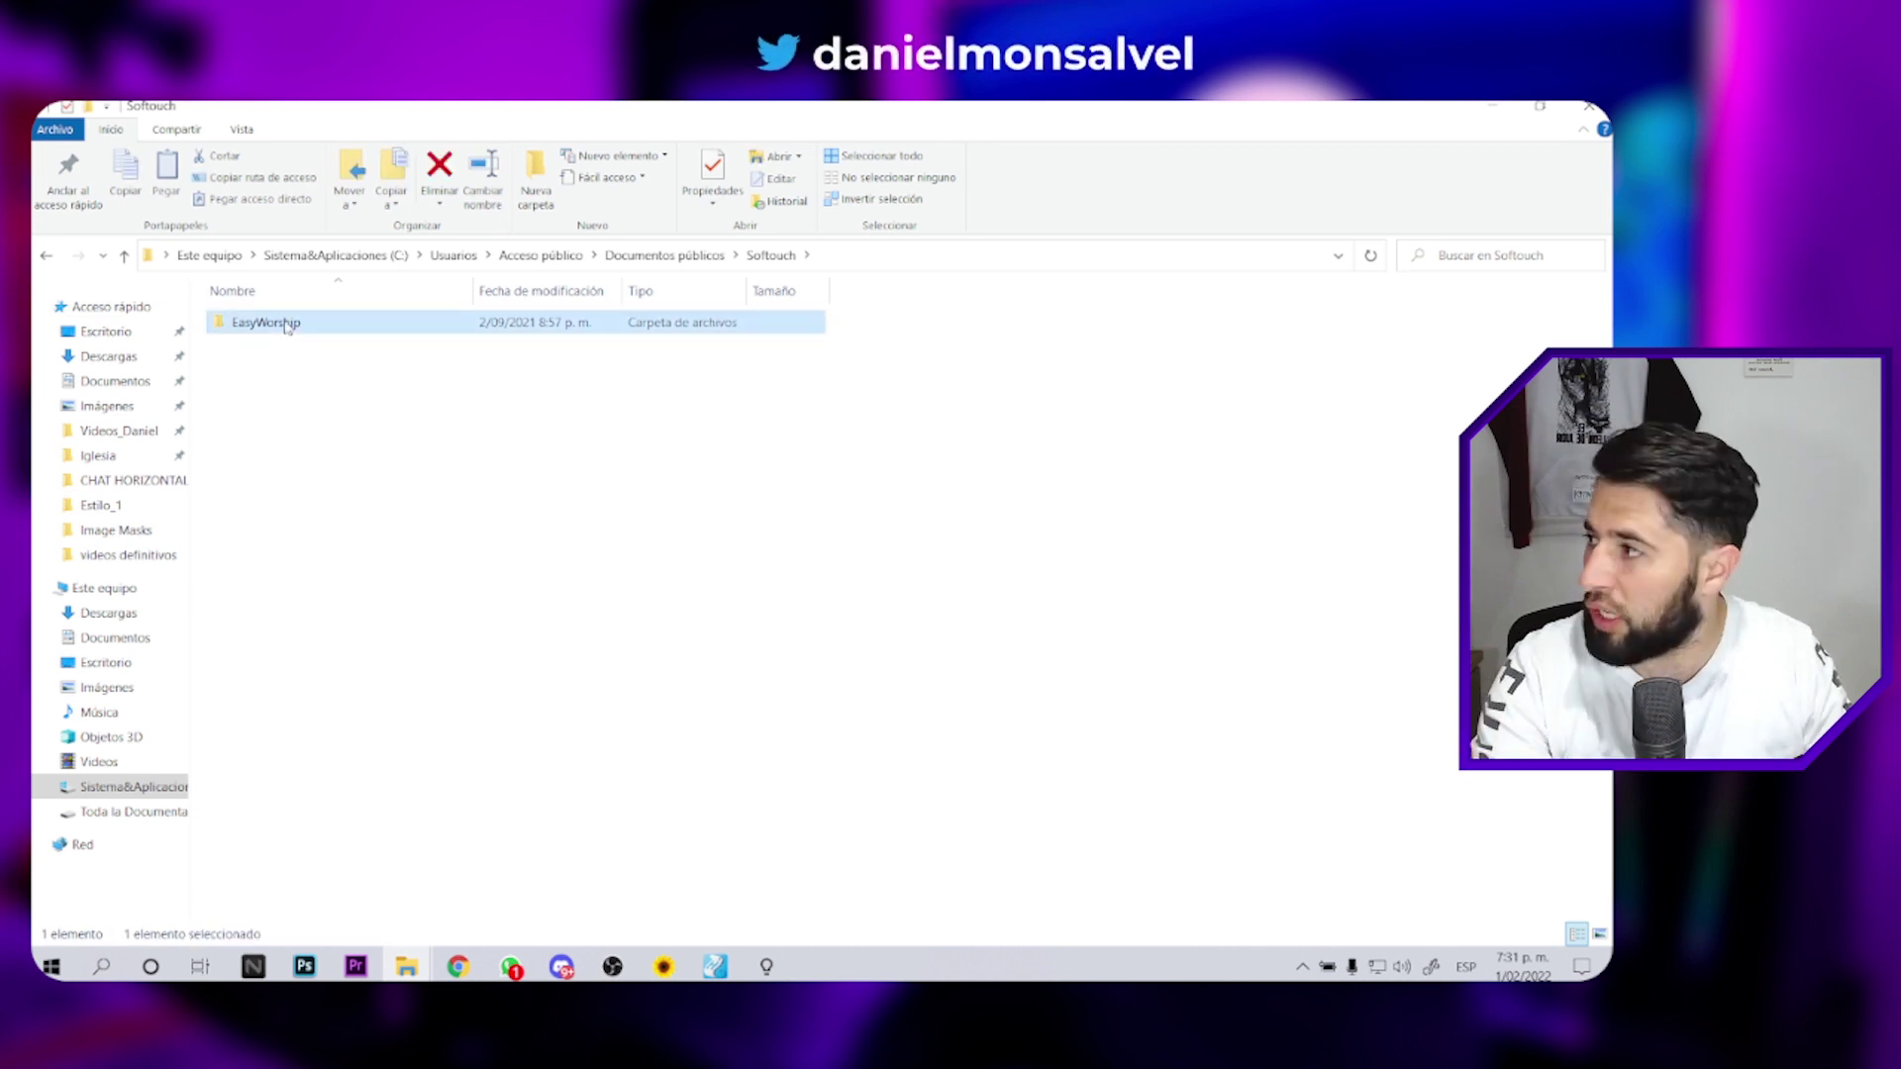
double_click(287, 327)
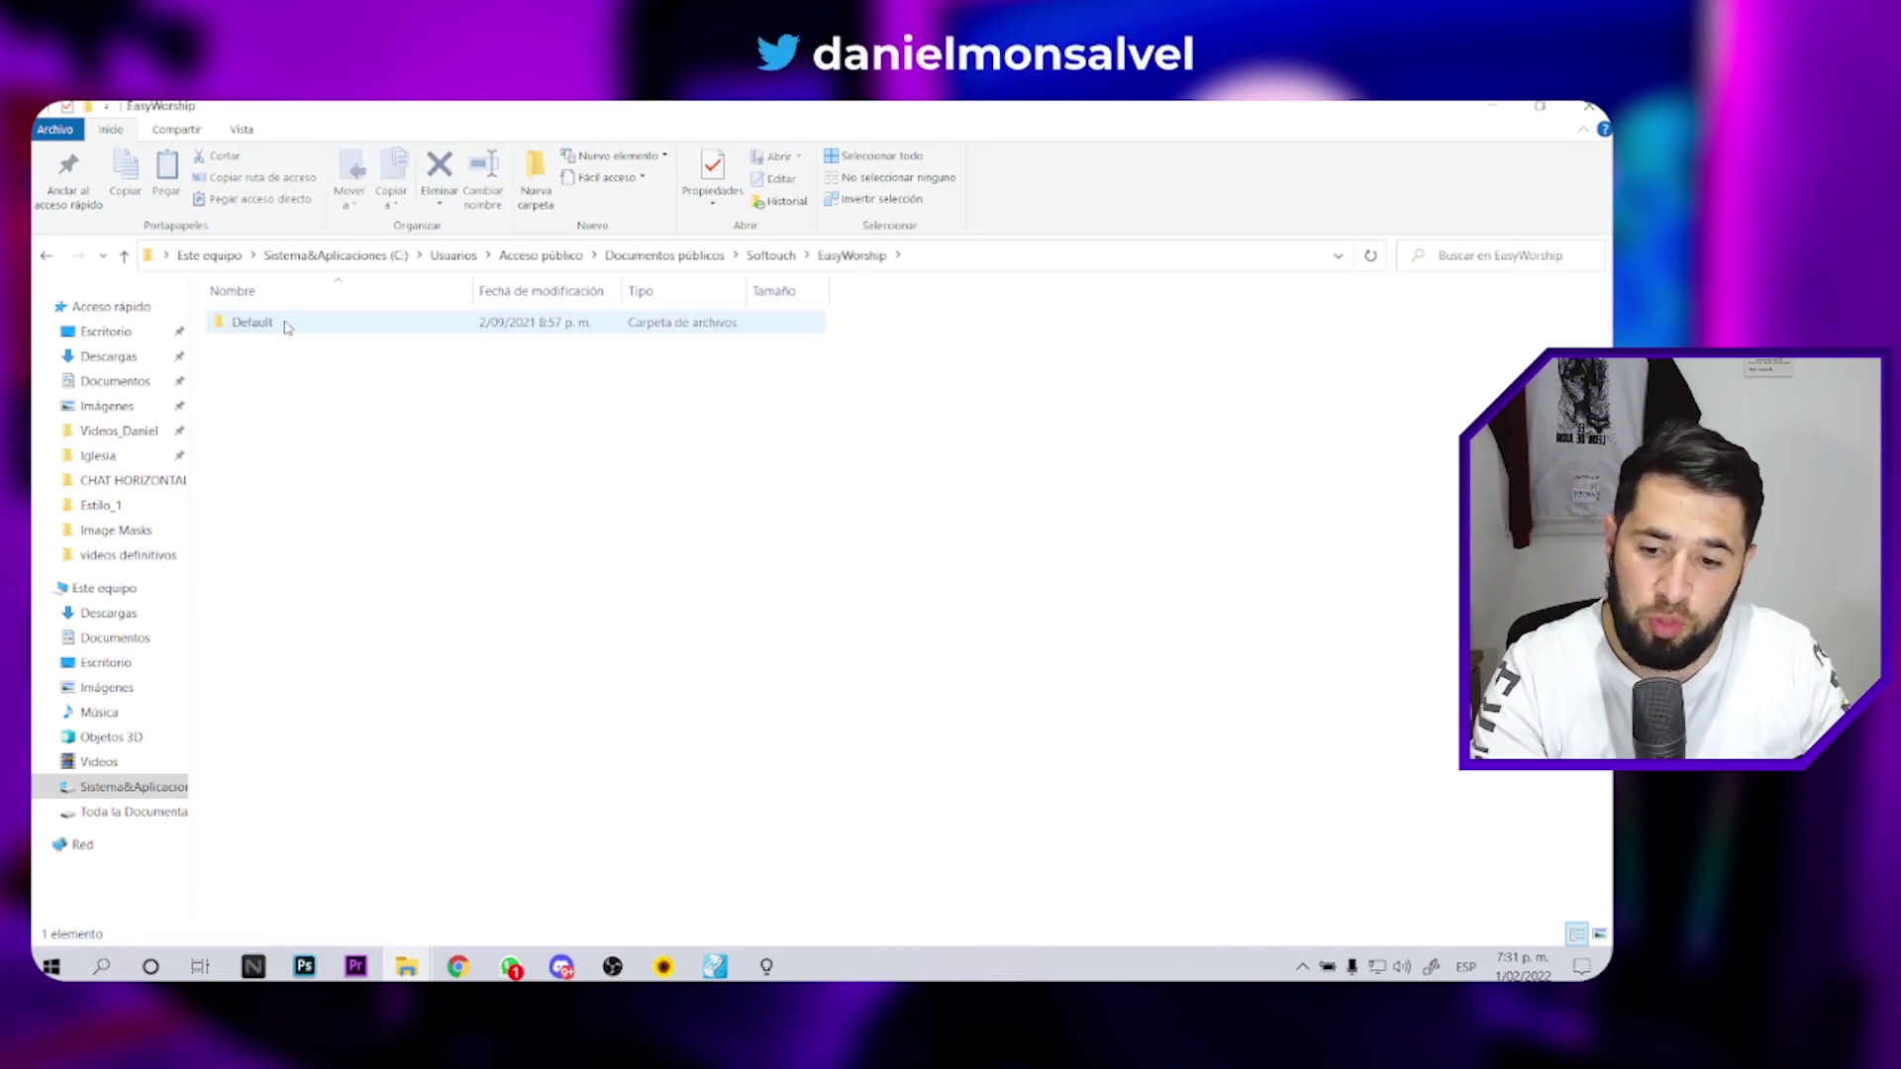
double_click(286, 328)
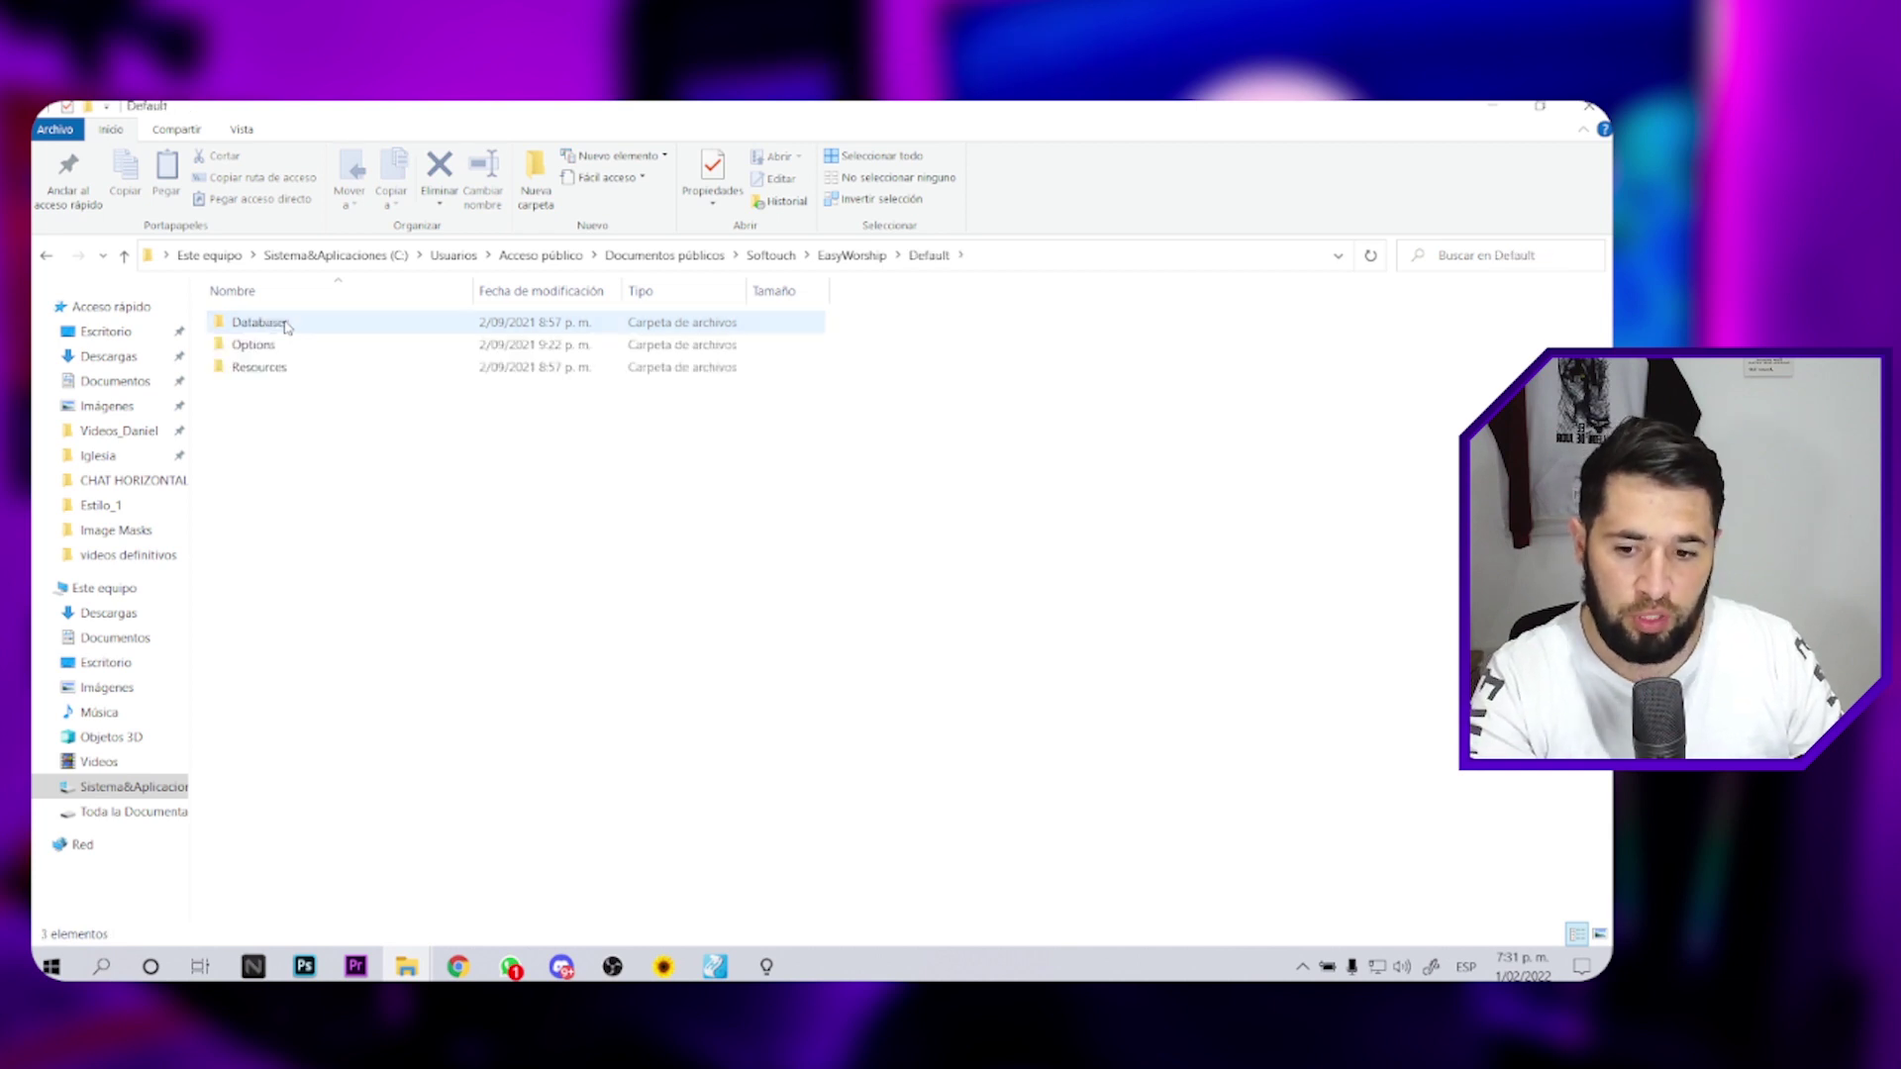
double_click(259, 323)
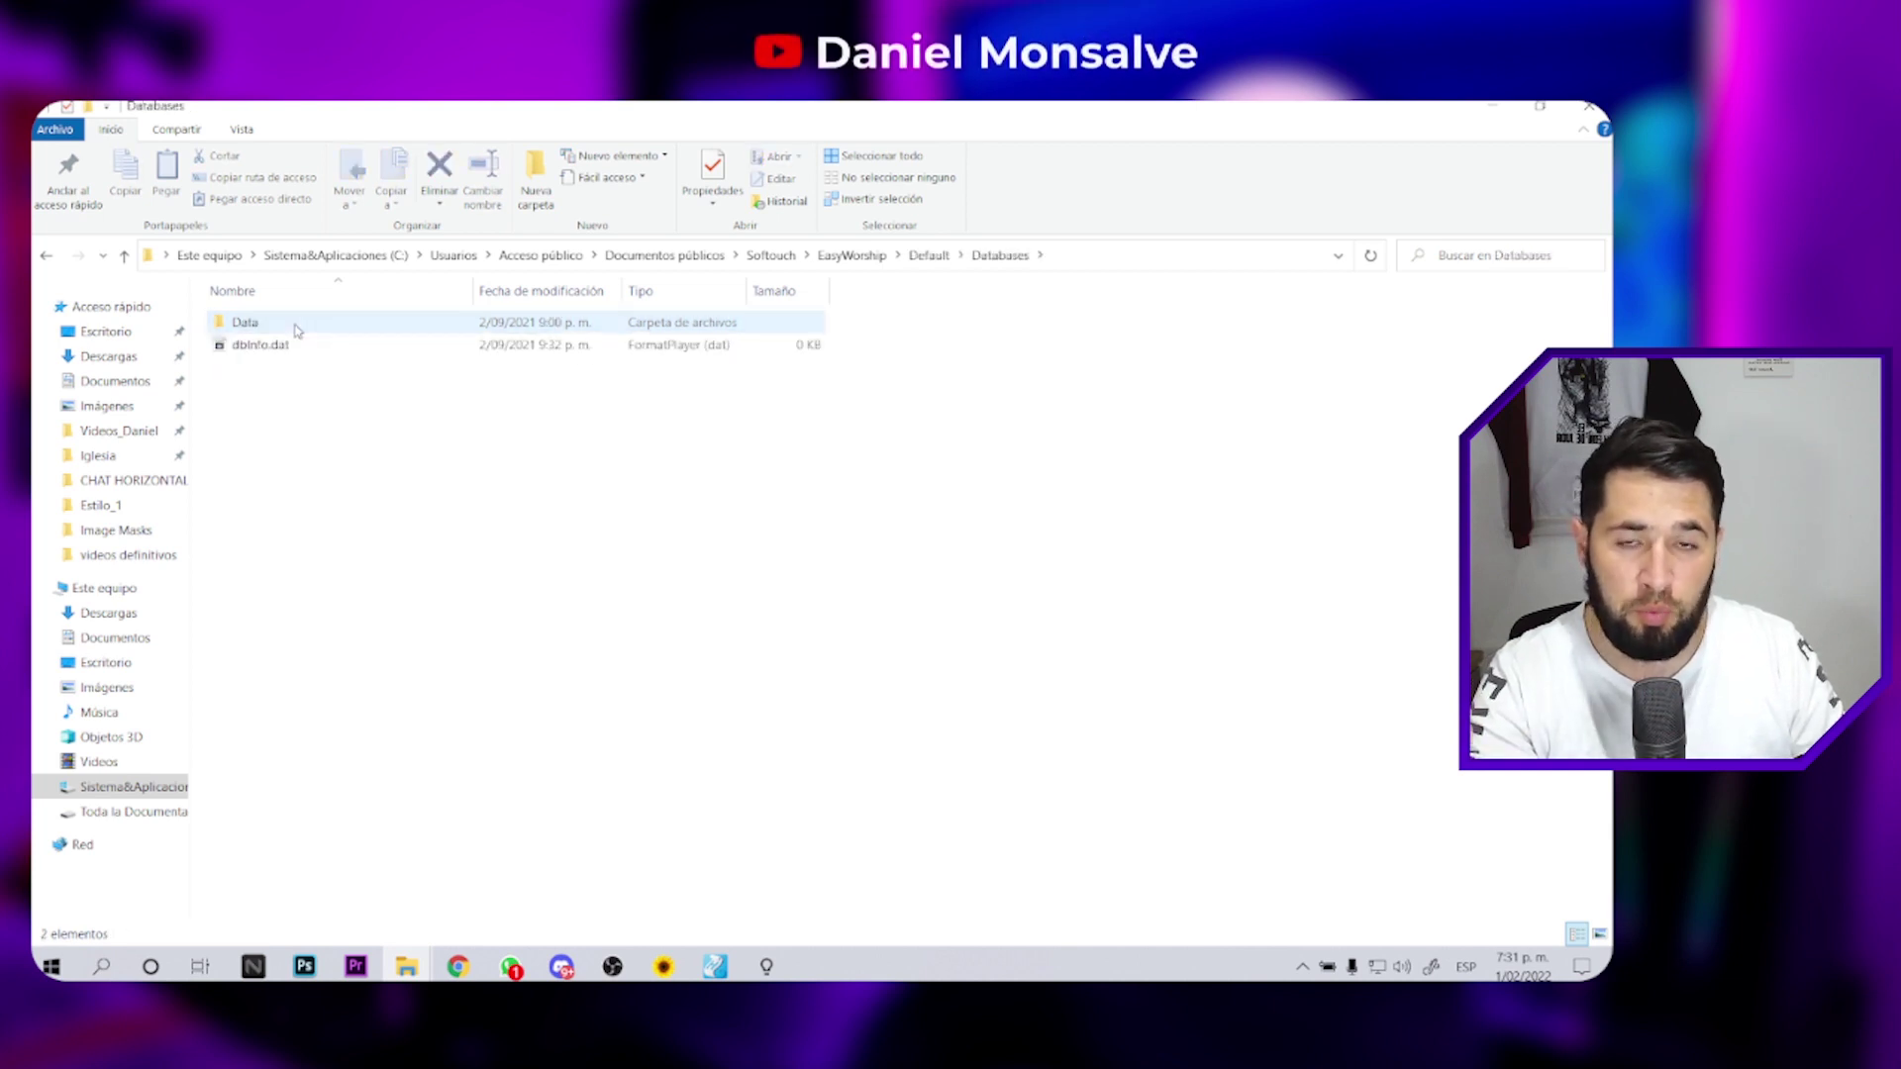
double_click(295, 330)
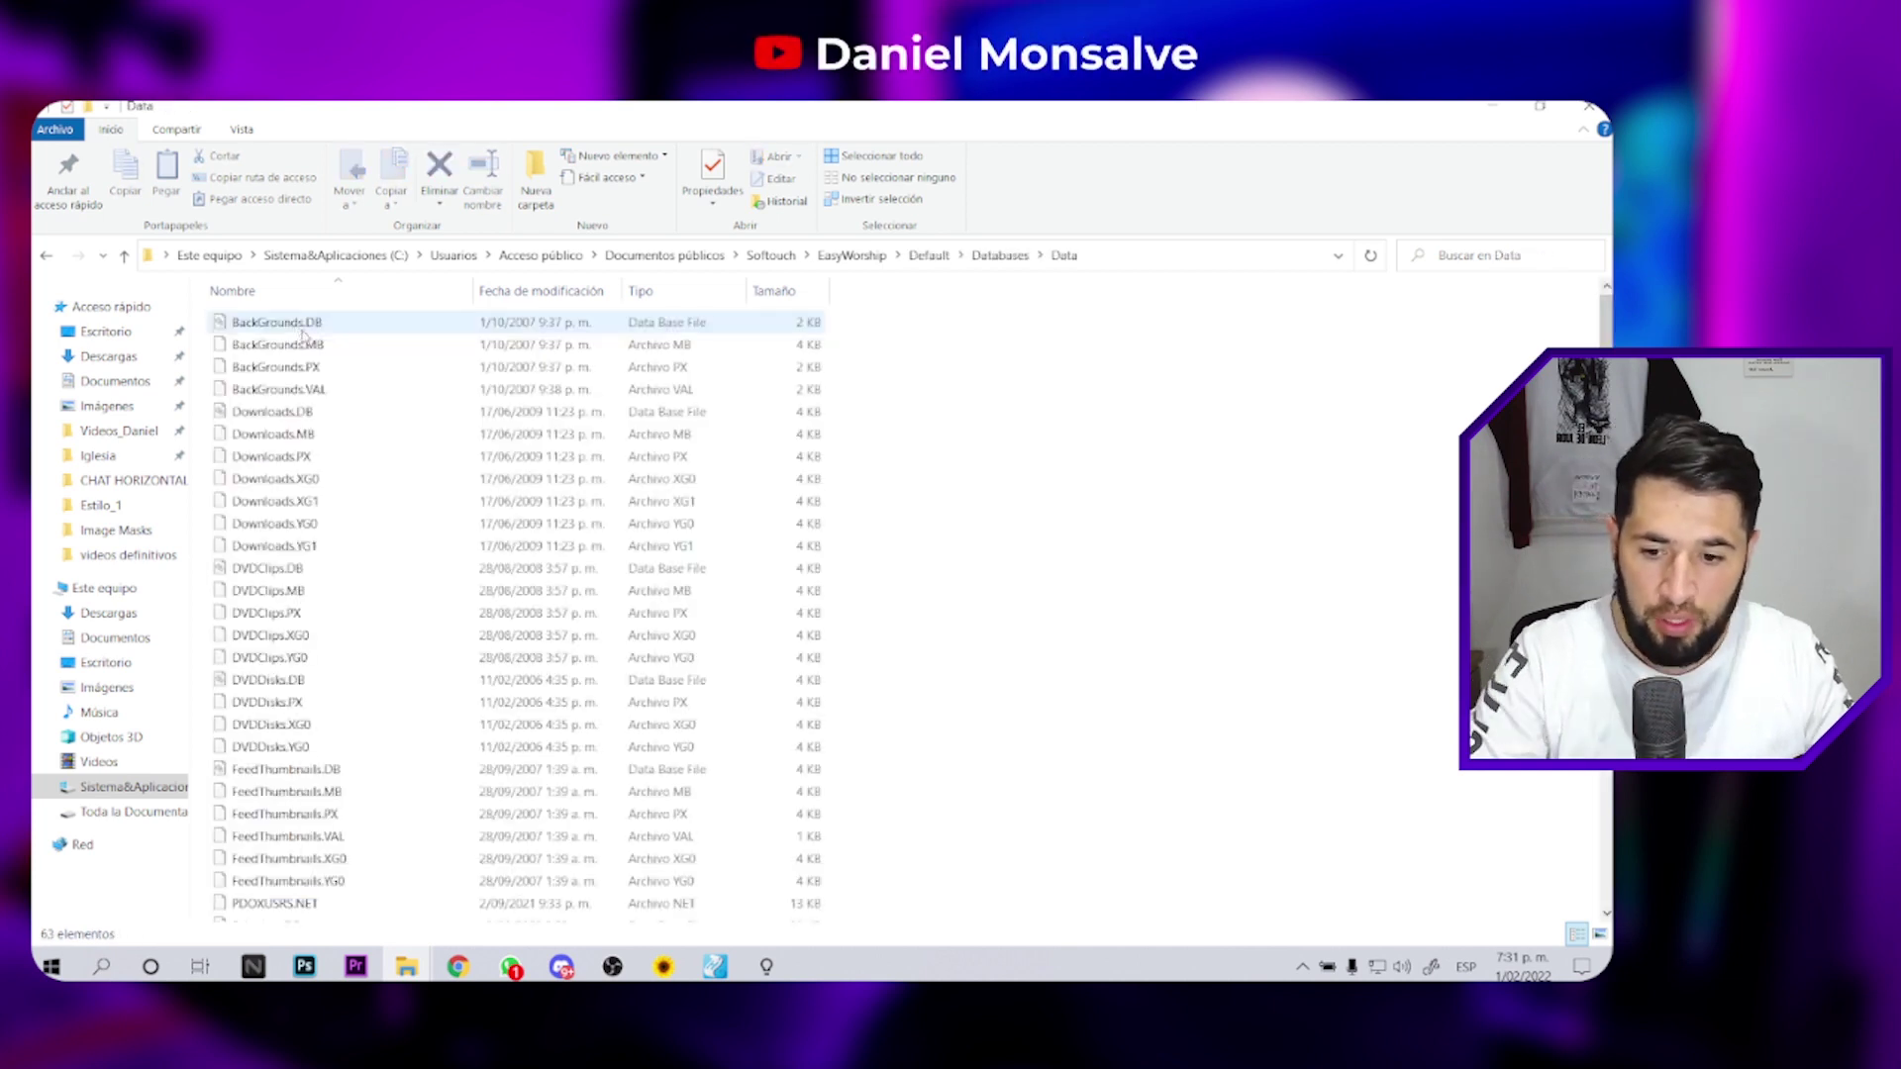
- Locate the Songs.DB database file in the Data folder and select it
click(303, 337)
text(so)
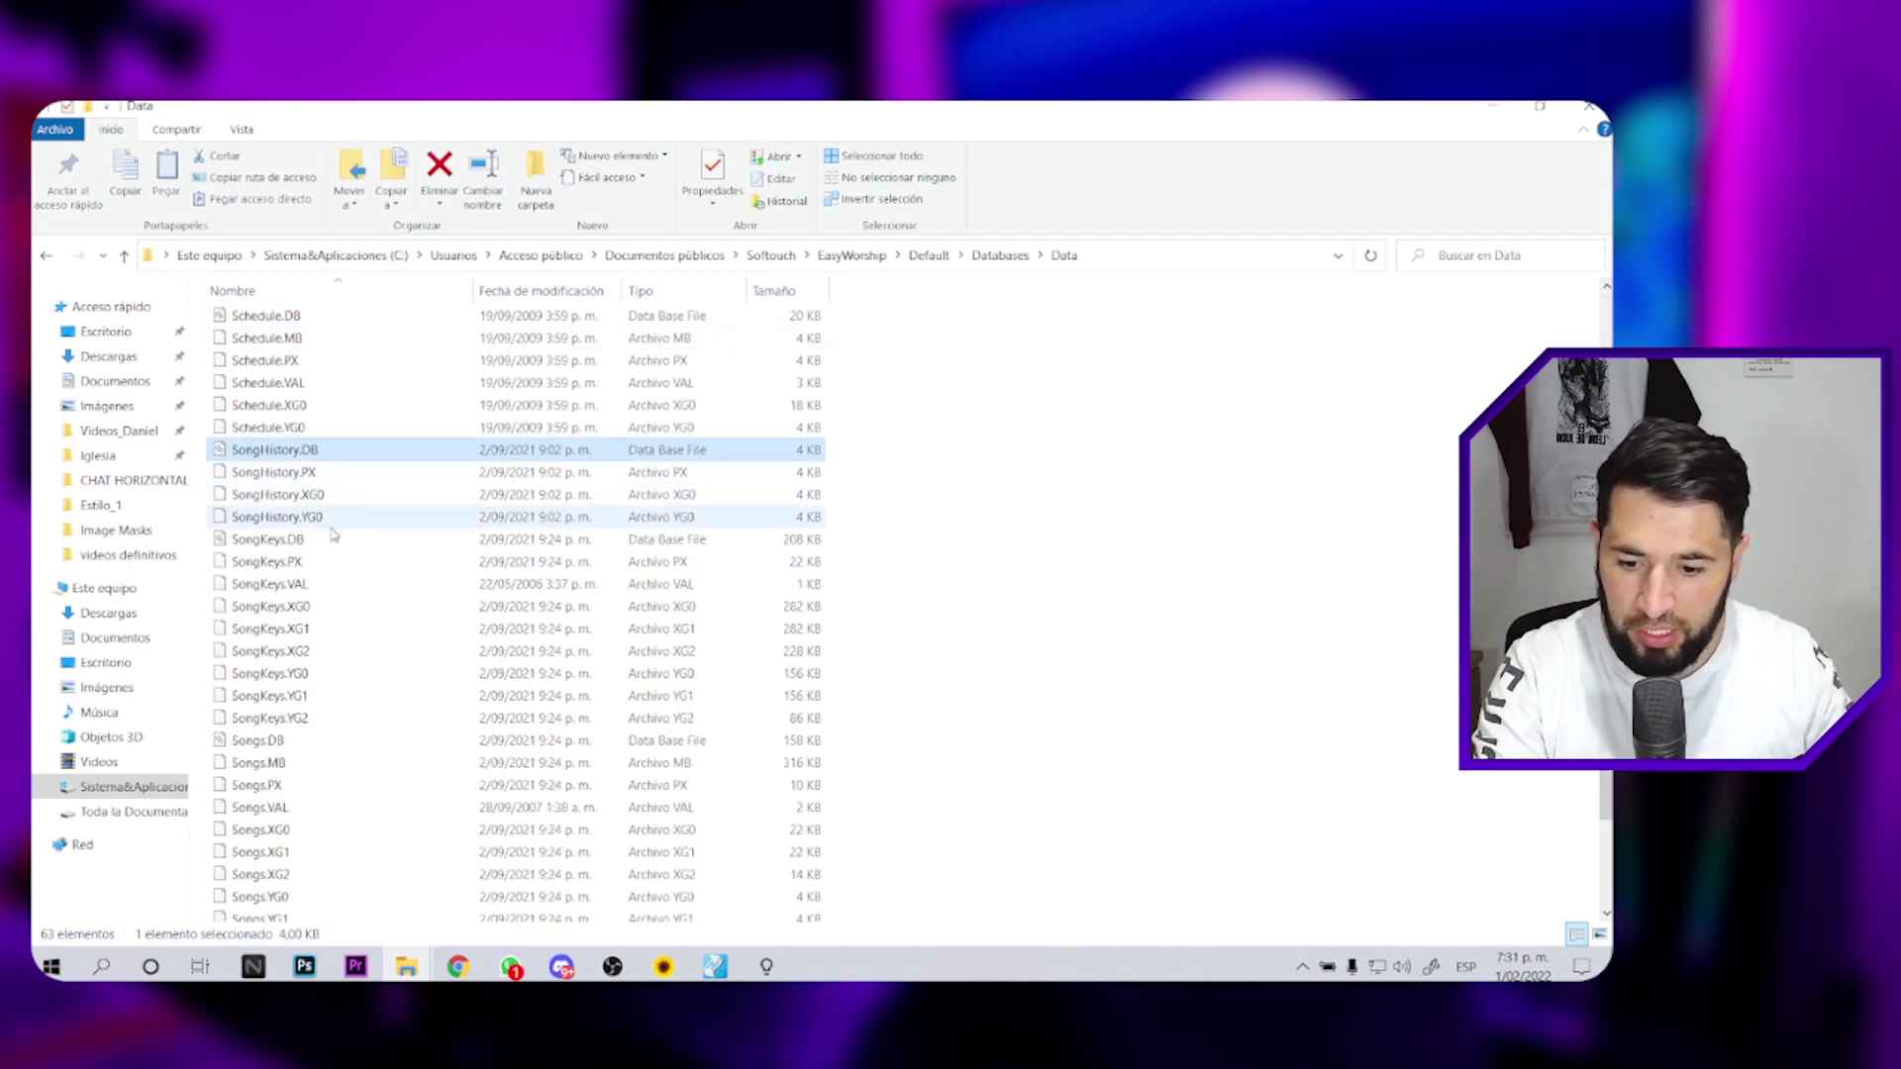
scroll(336, 555, down, 2)
text(ngs)
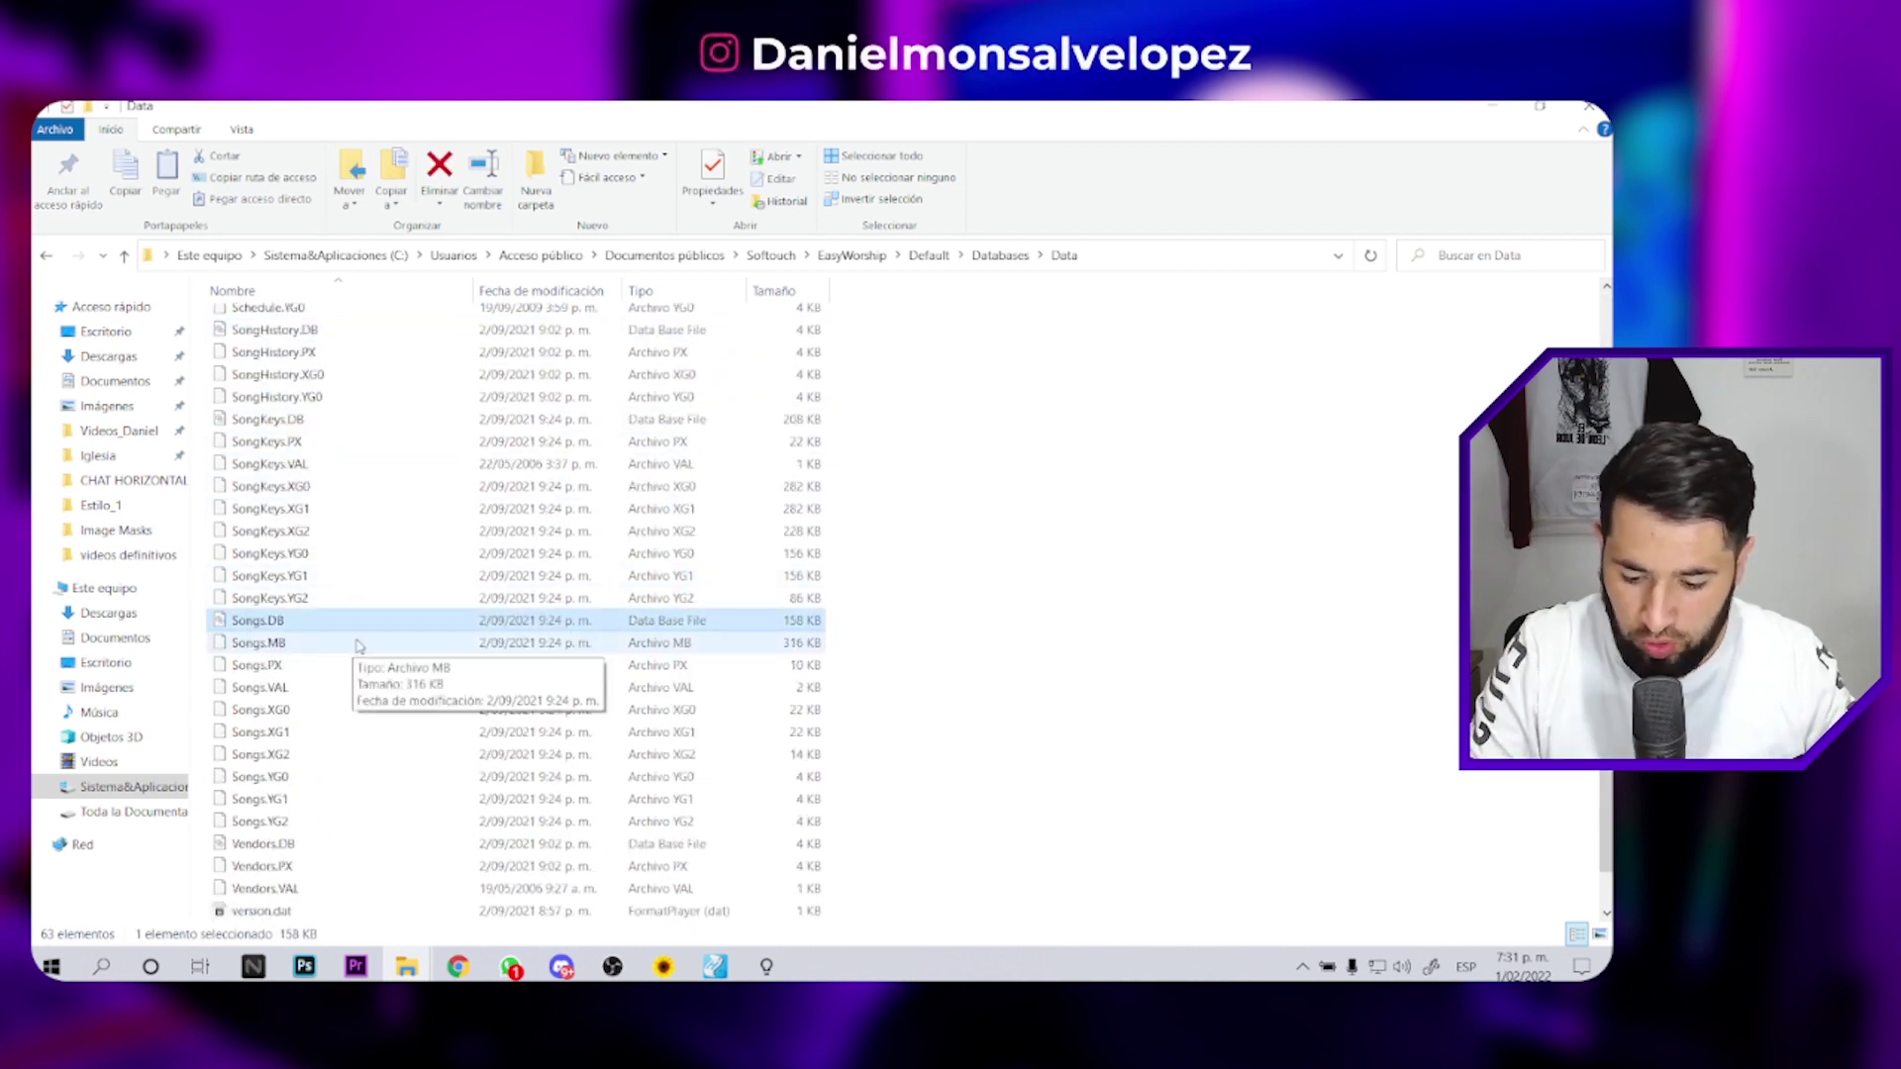
mouse_move(219, 608)
mouse_down()
mouse_move(192, 610)
mouse_move(574, 527)
mouse_up()
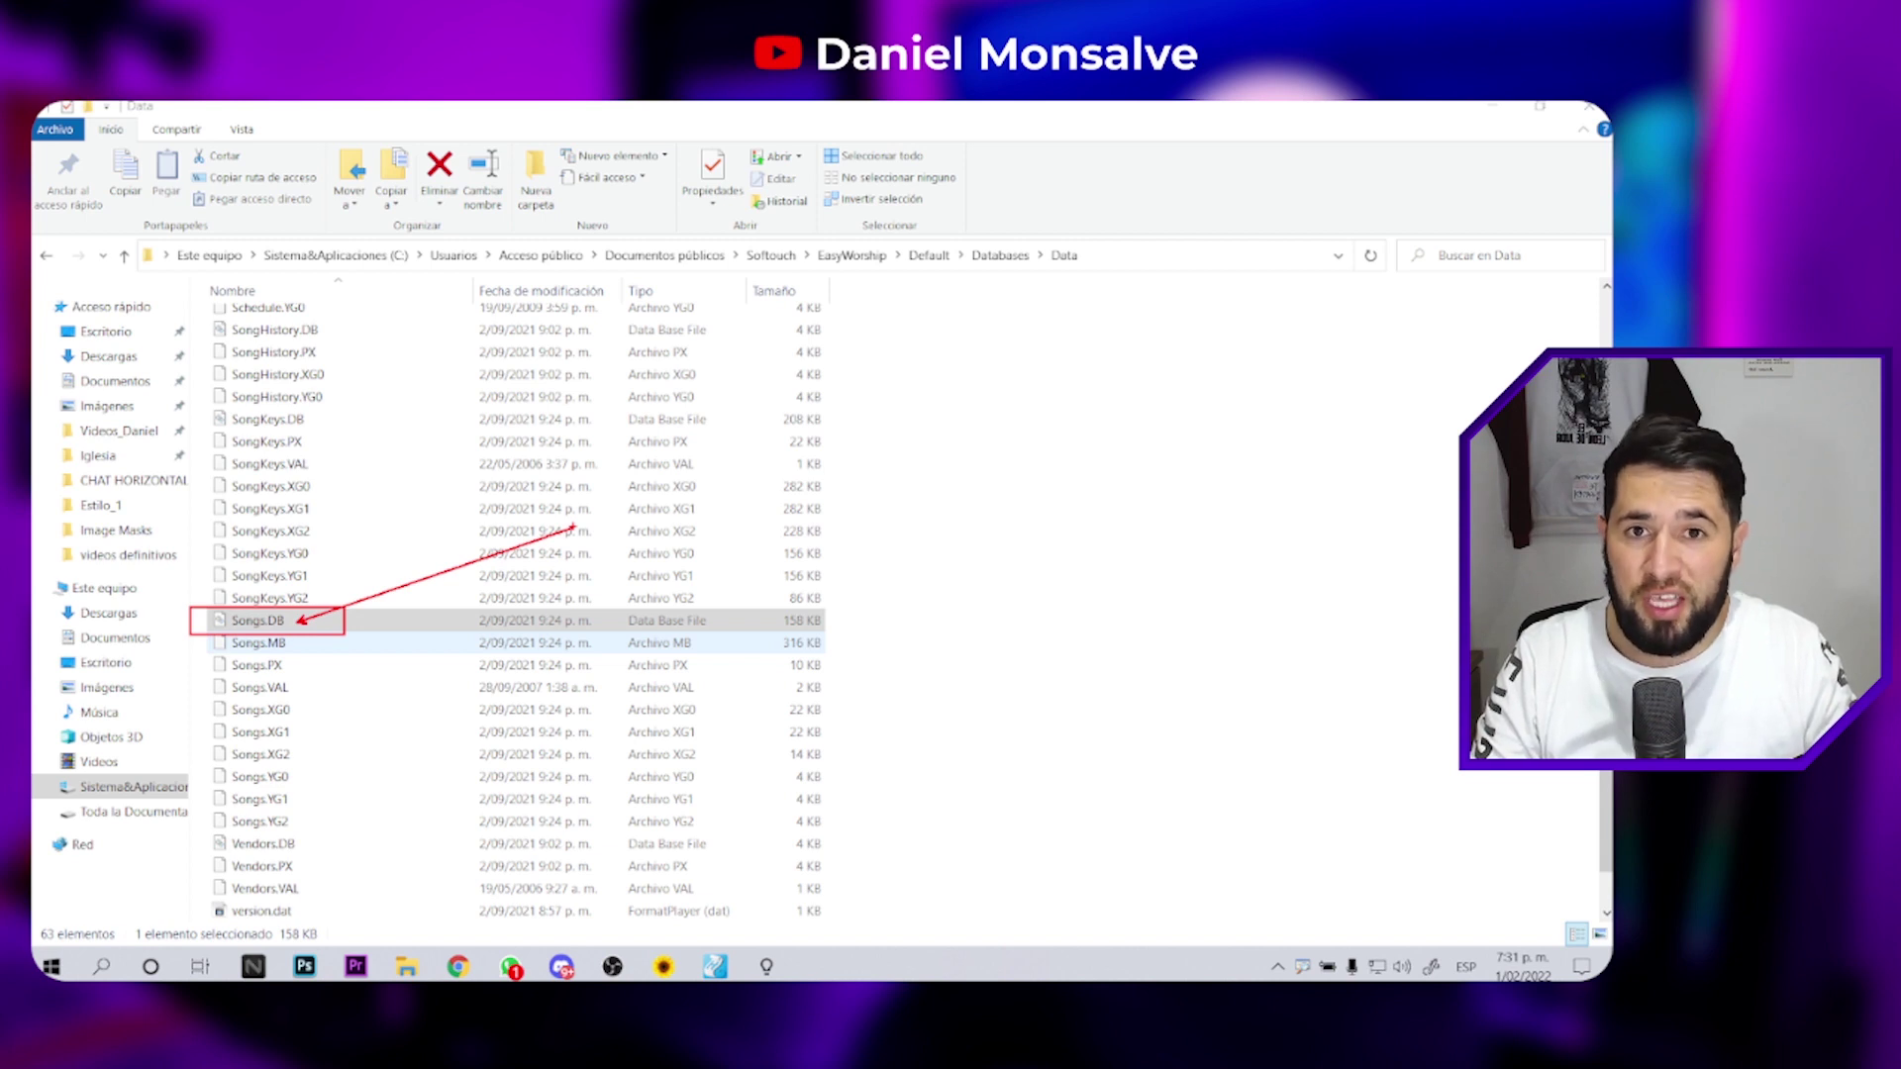
key(Escape)
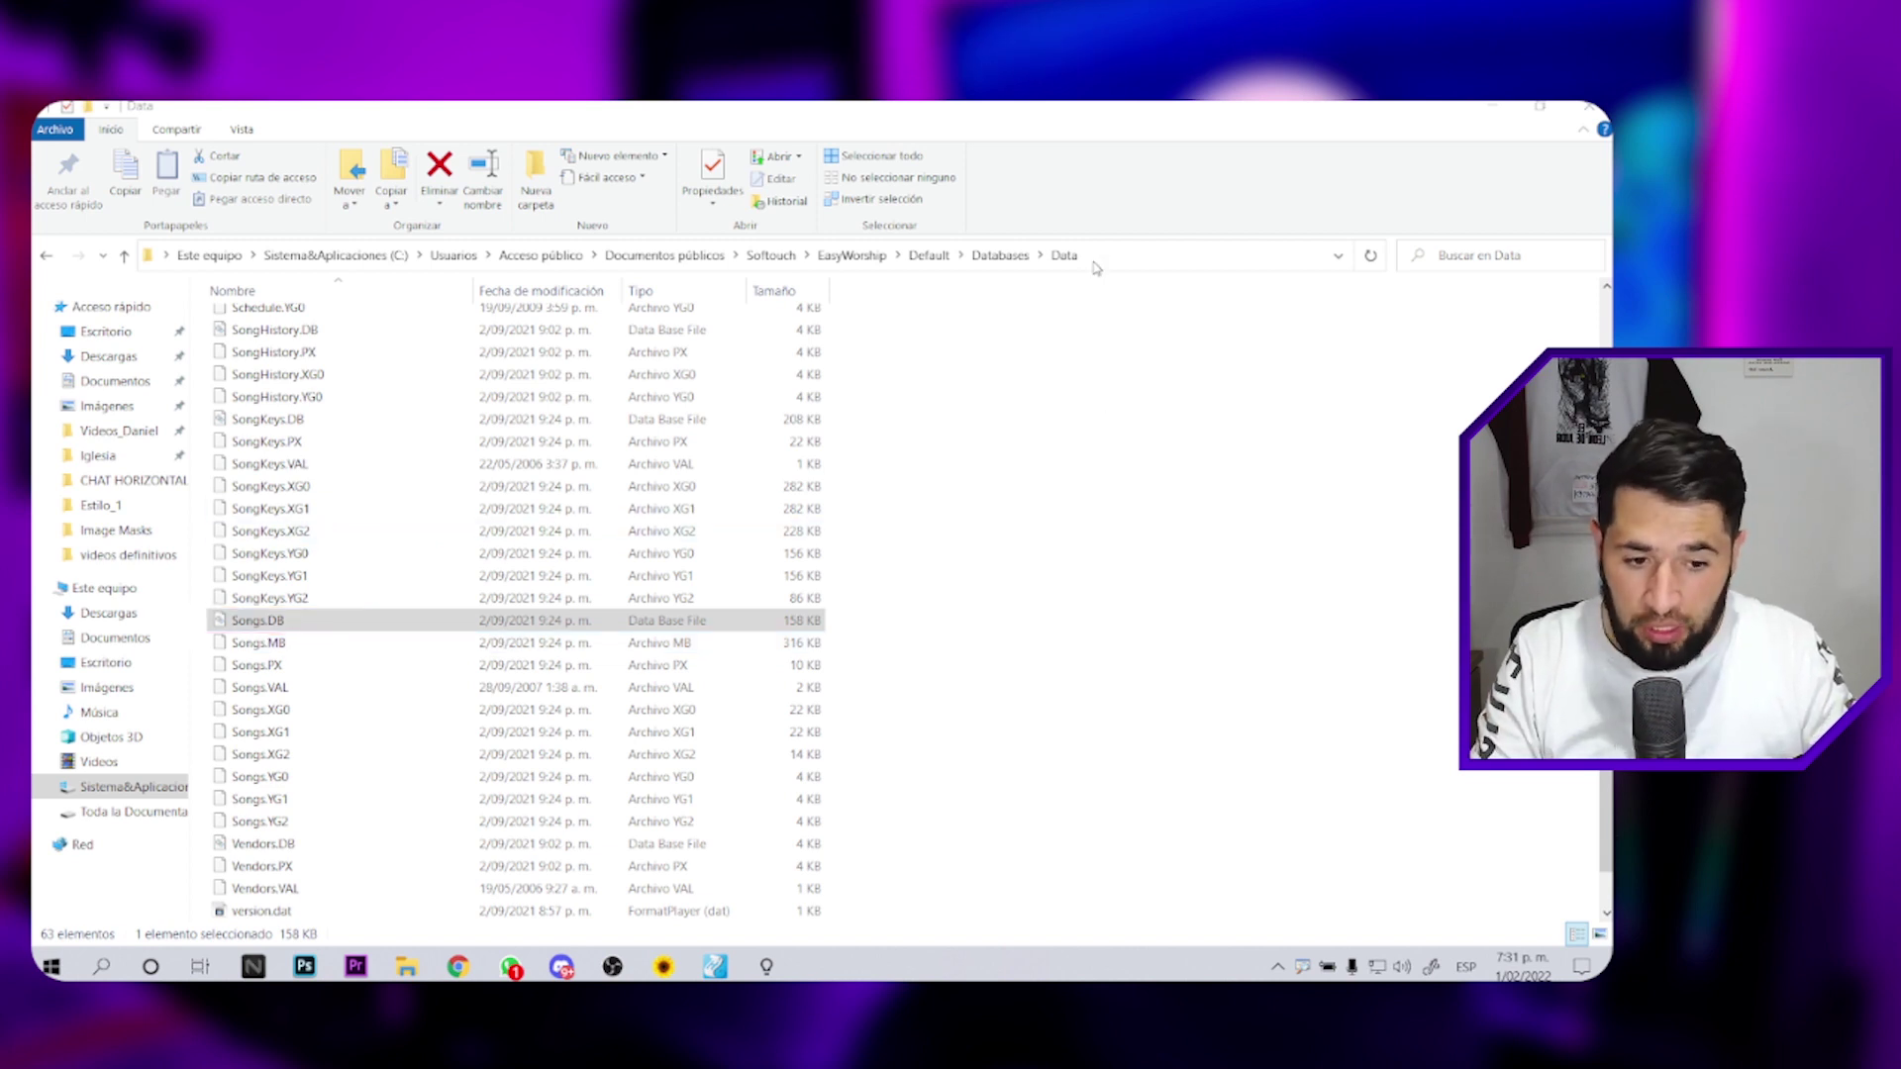
click(326, 624)
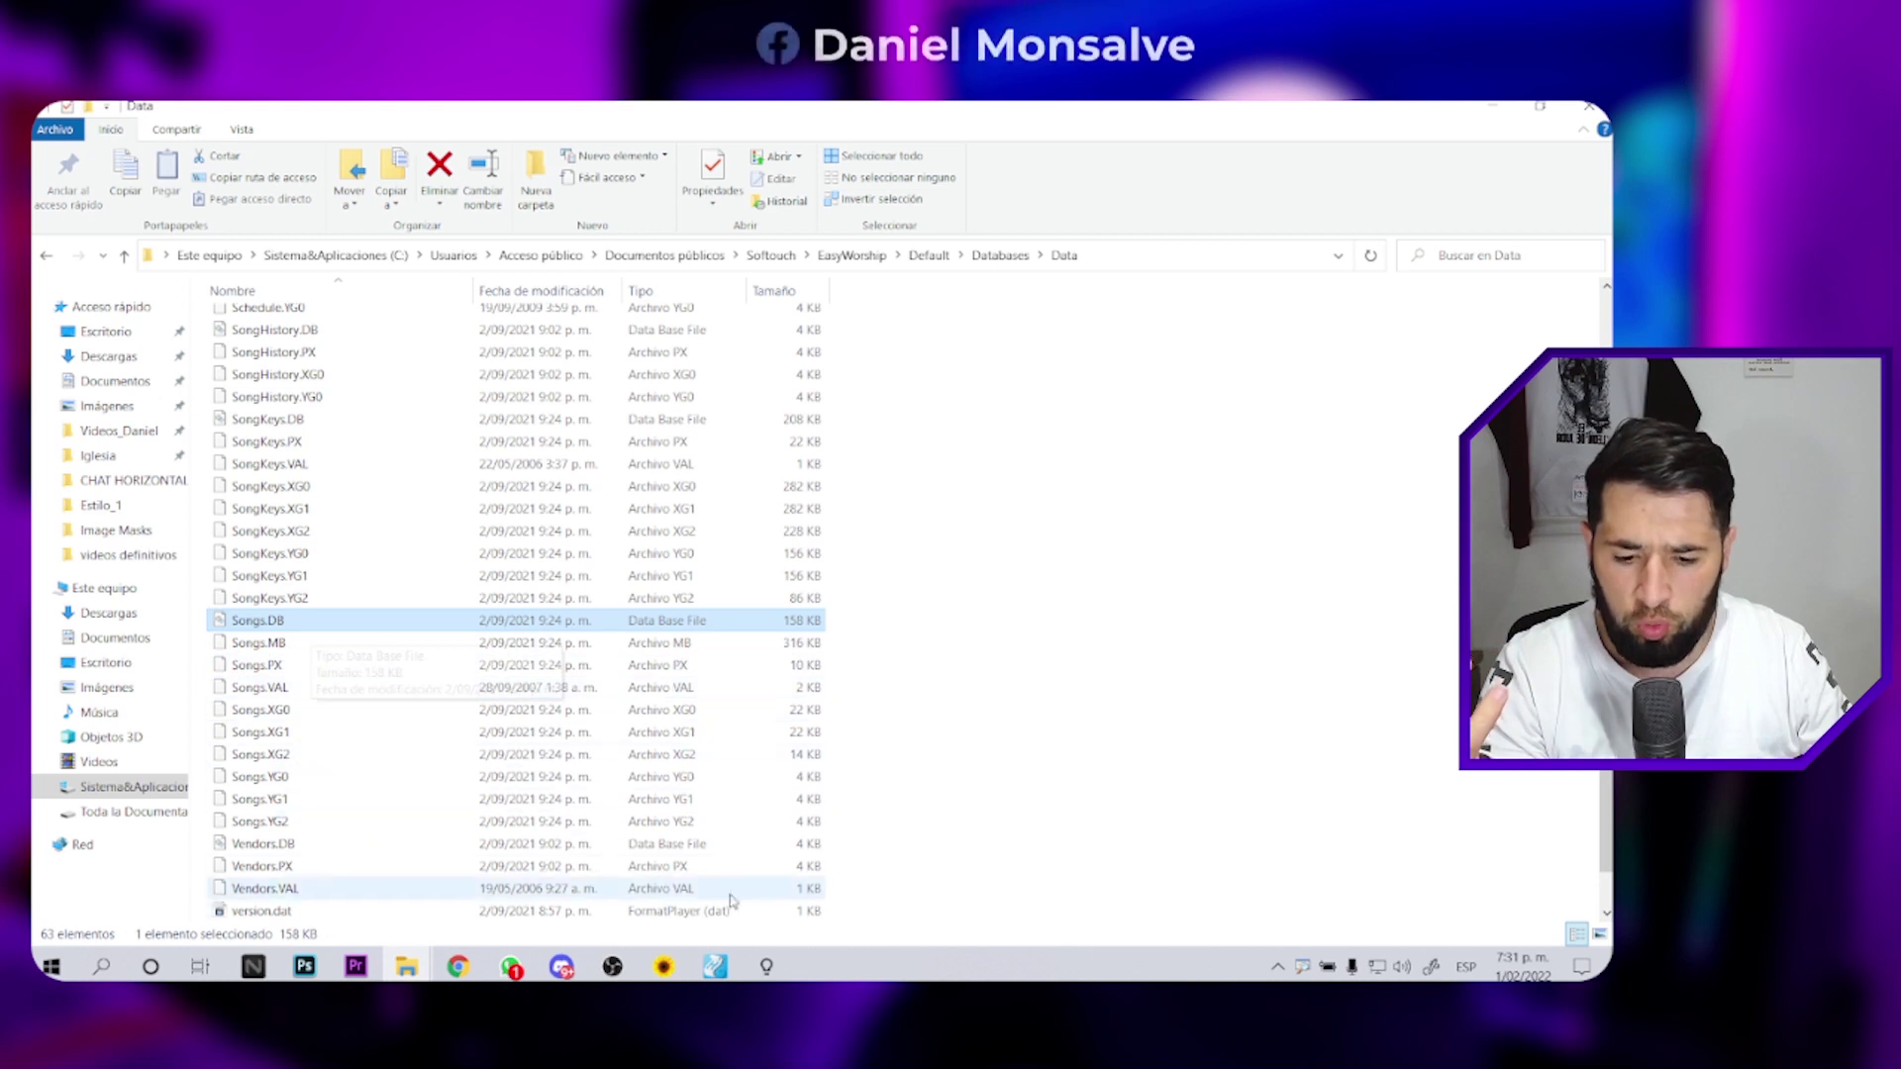
- Switch to VideoPsalm and start the import assistant, continuing past its welcome page
click(663, 967)
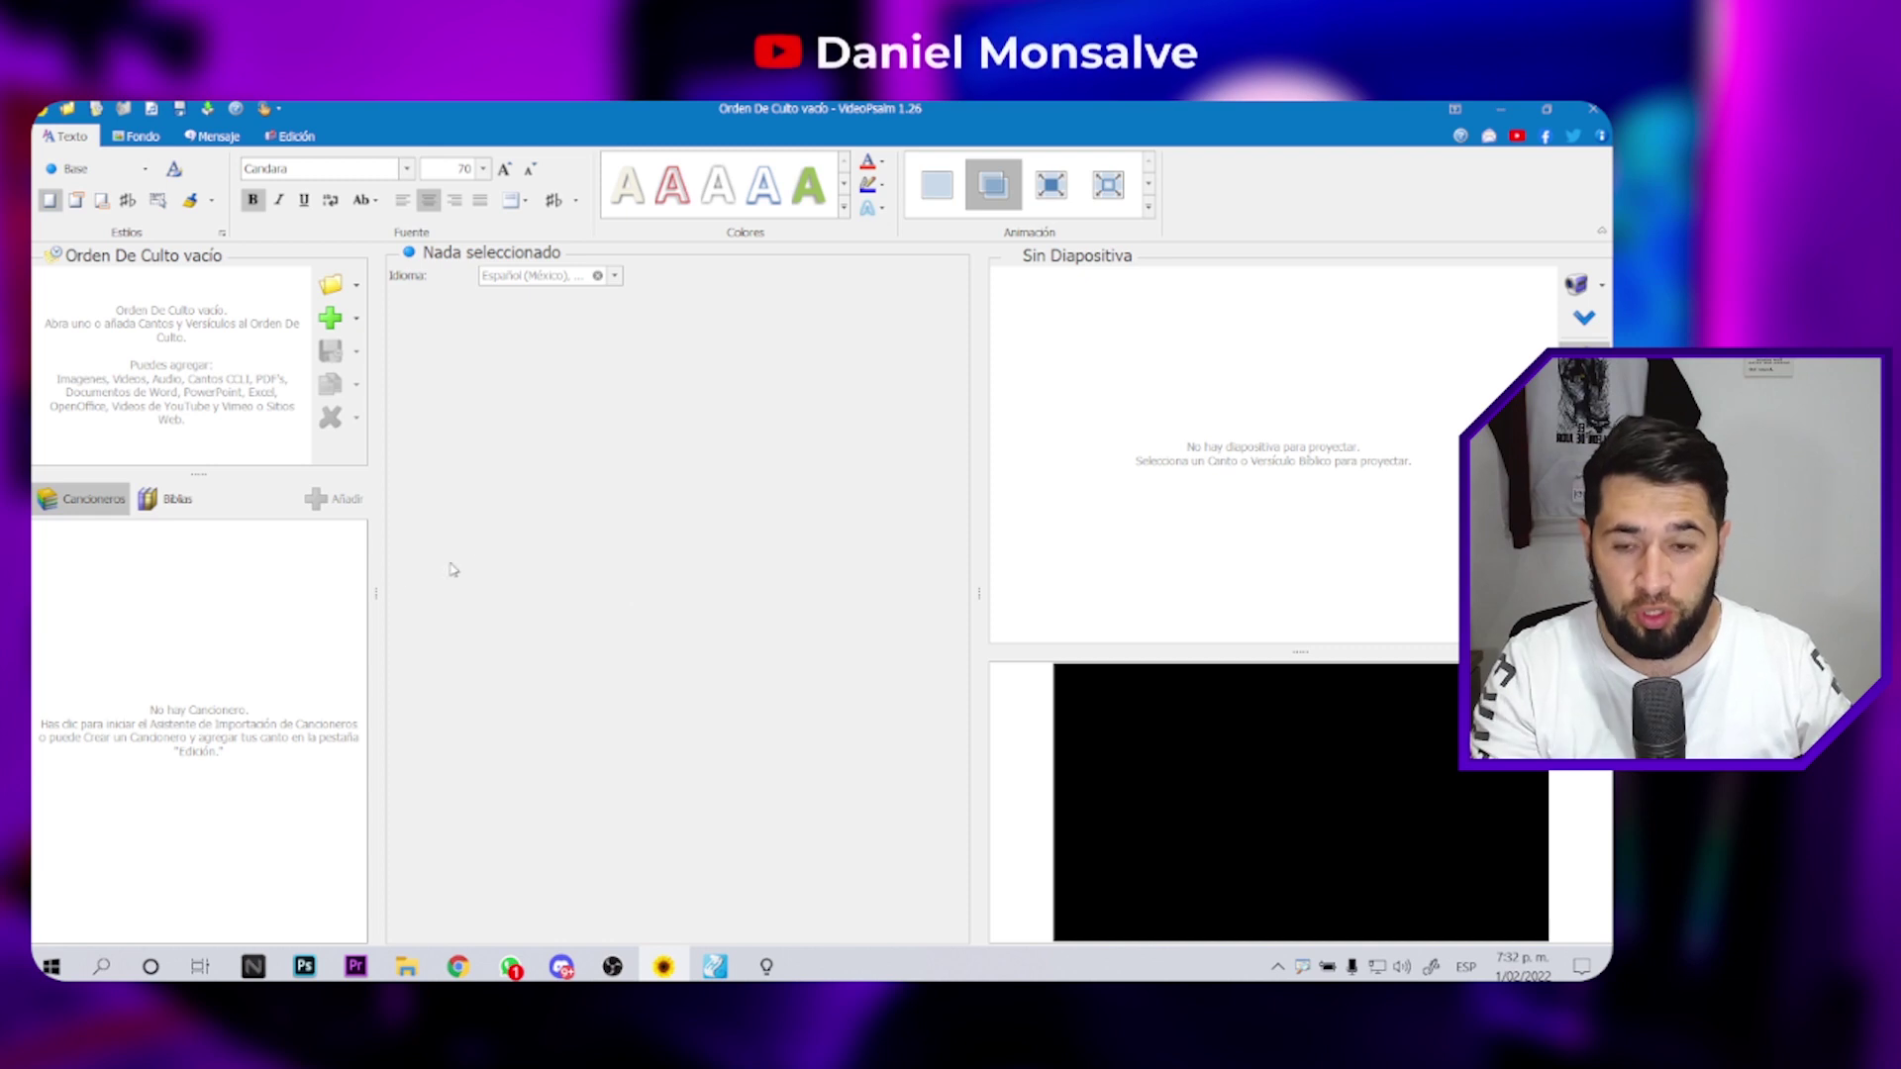
click(164, 610)
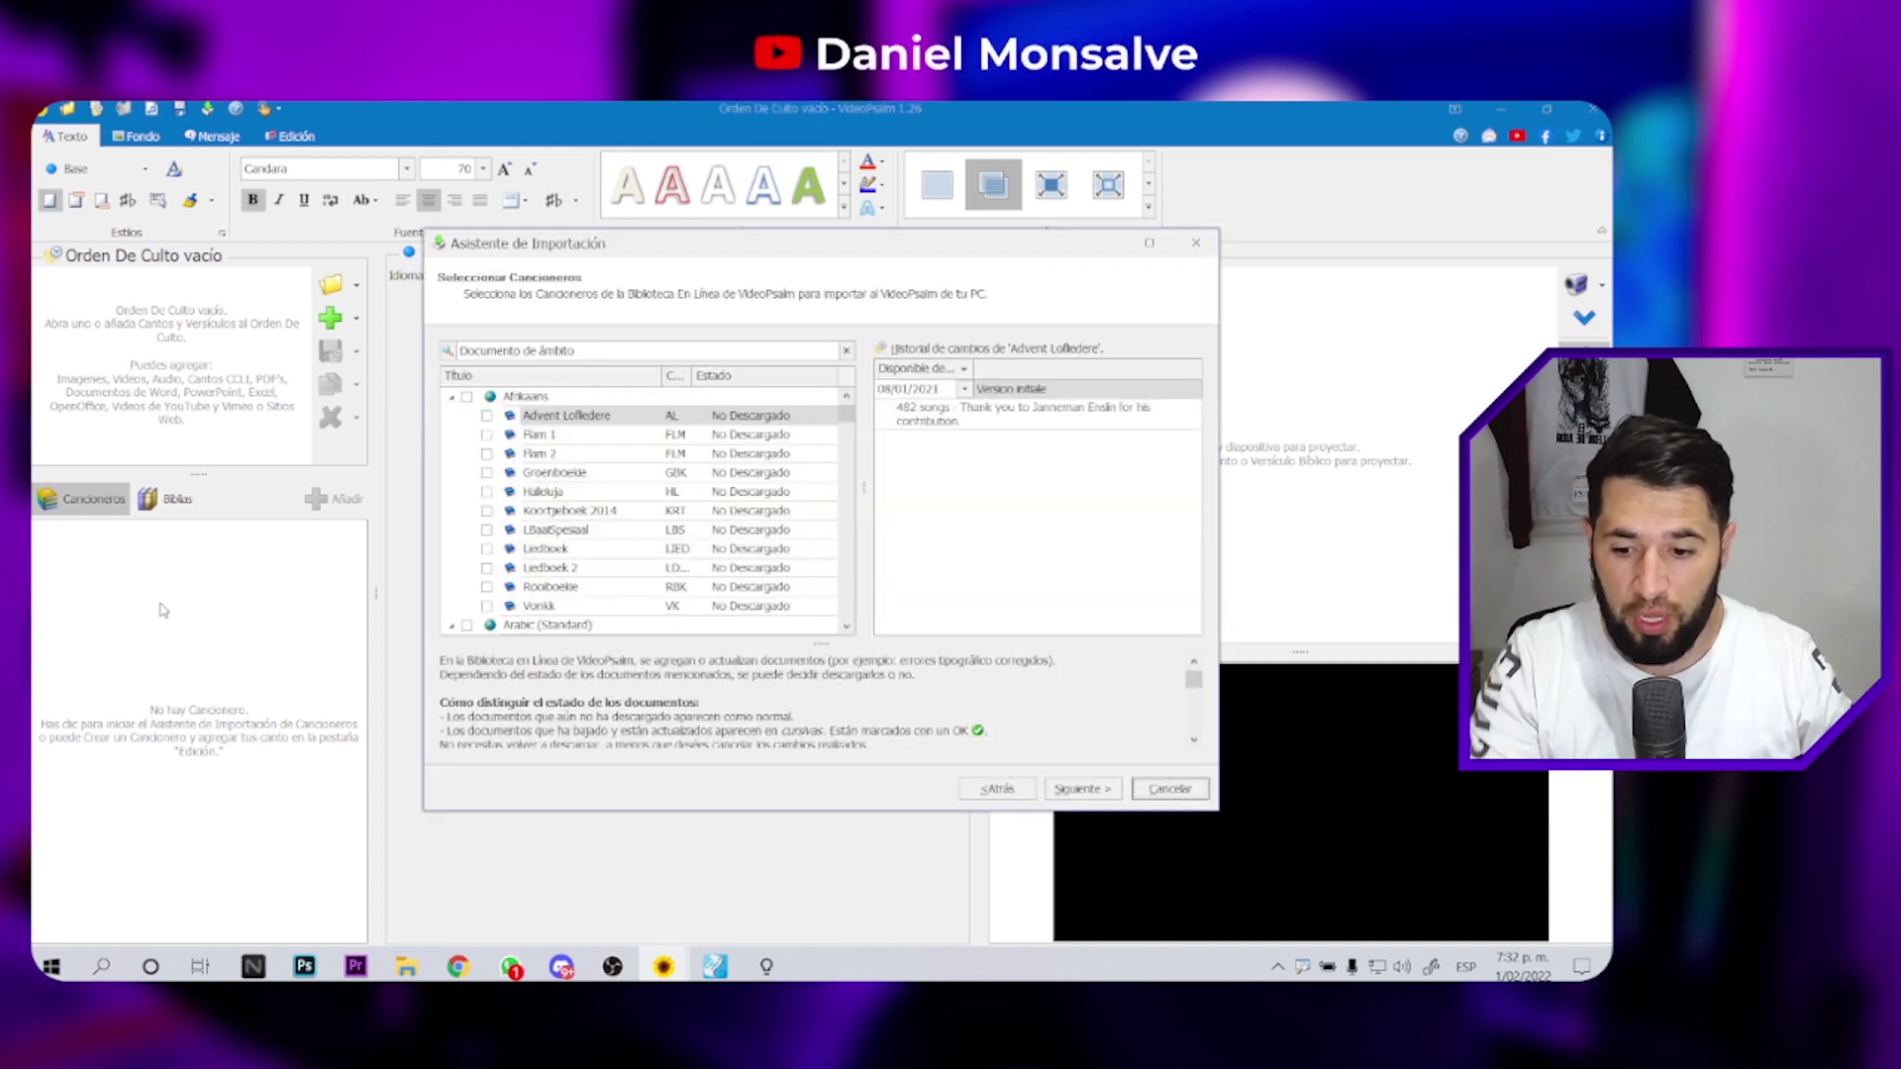
click(1196, 243)
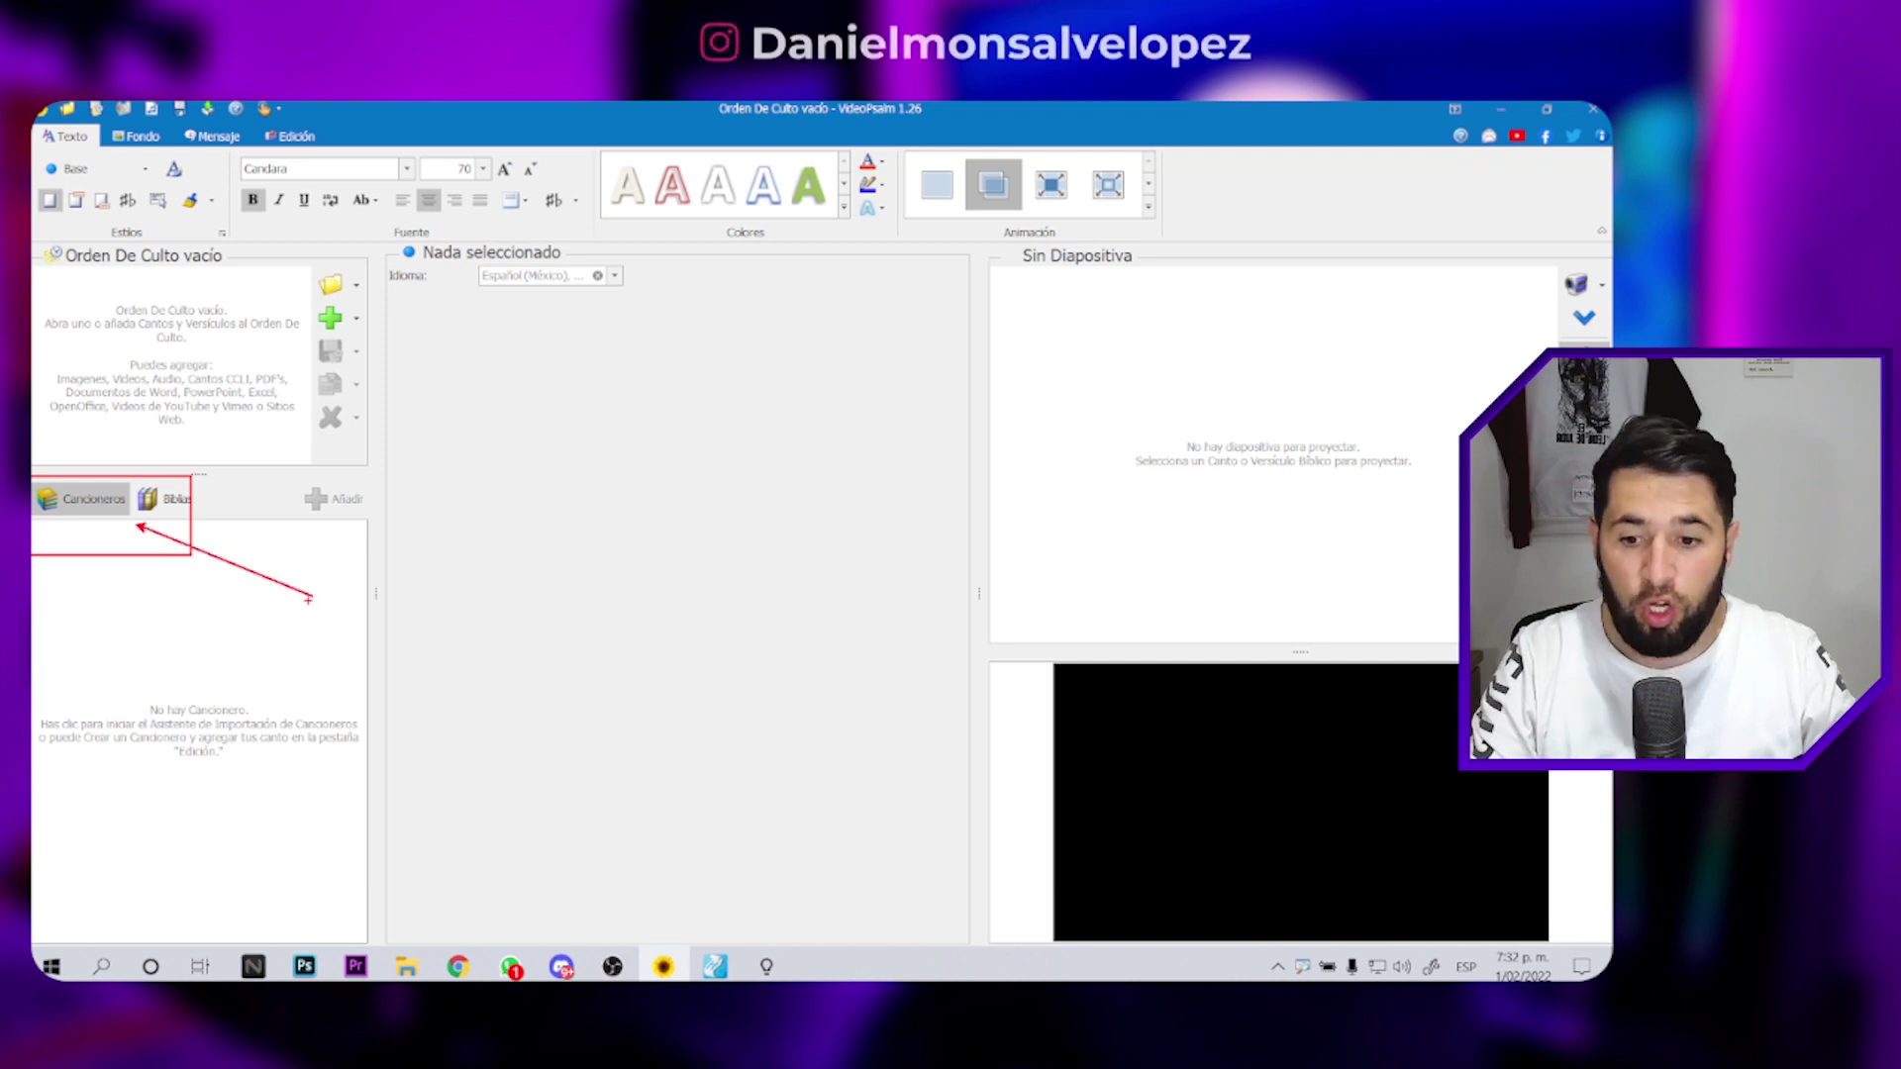
click(291, 136)
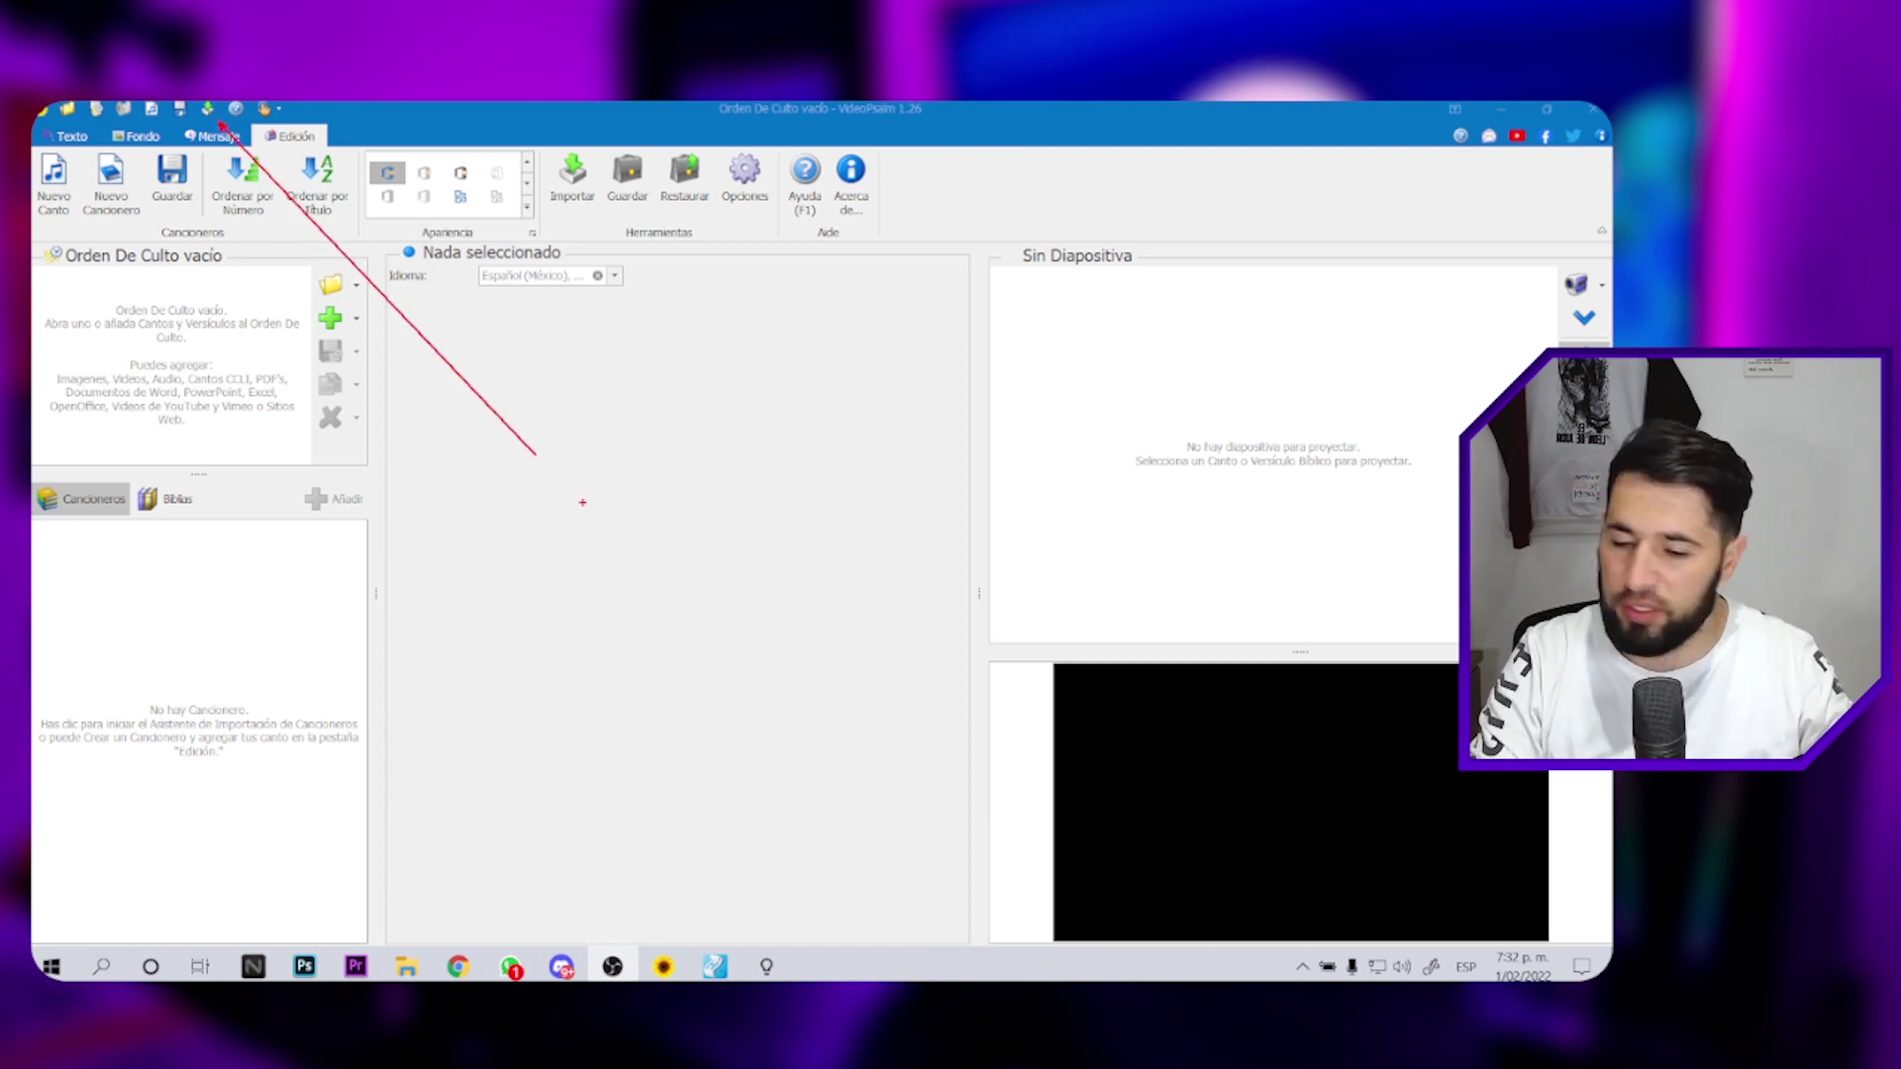
click(207, 109)
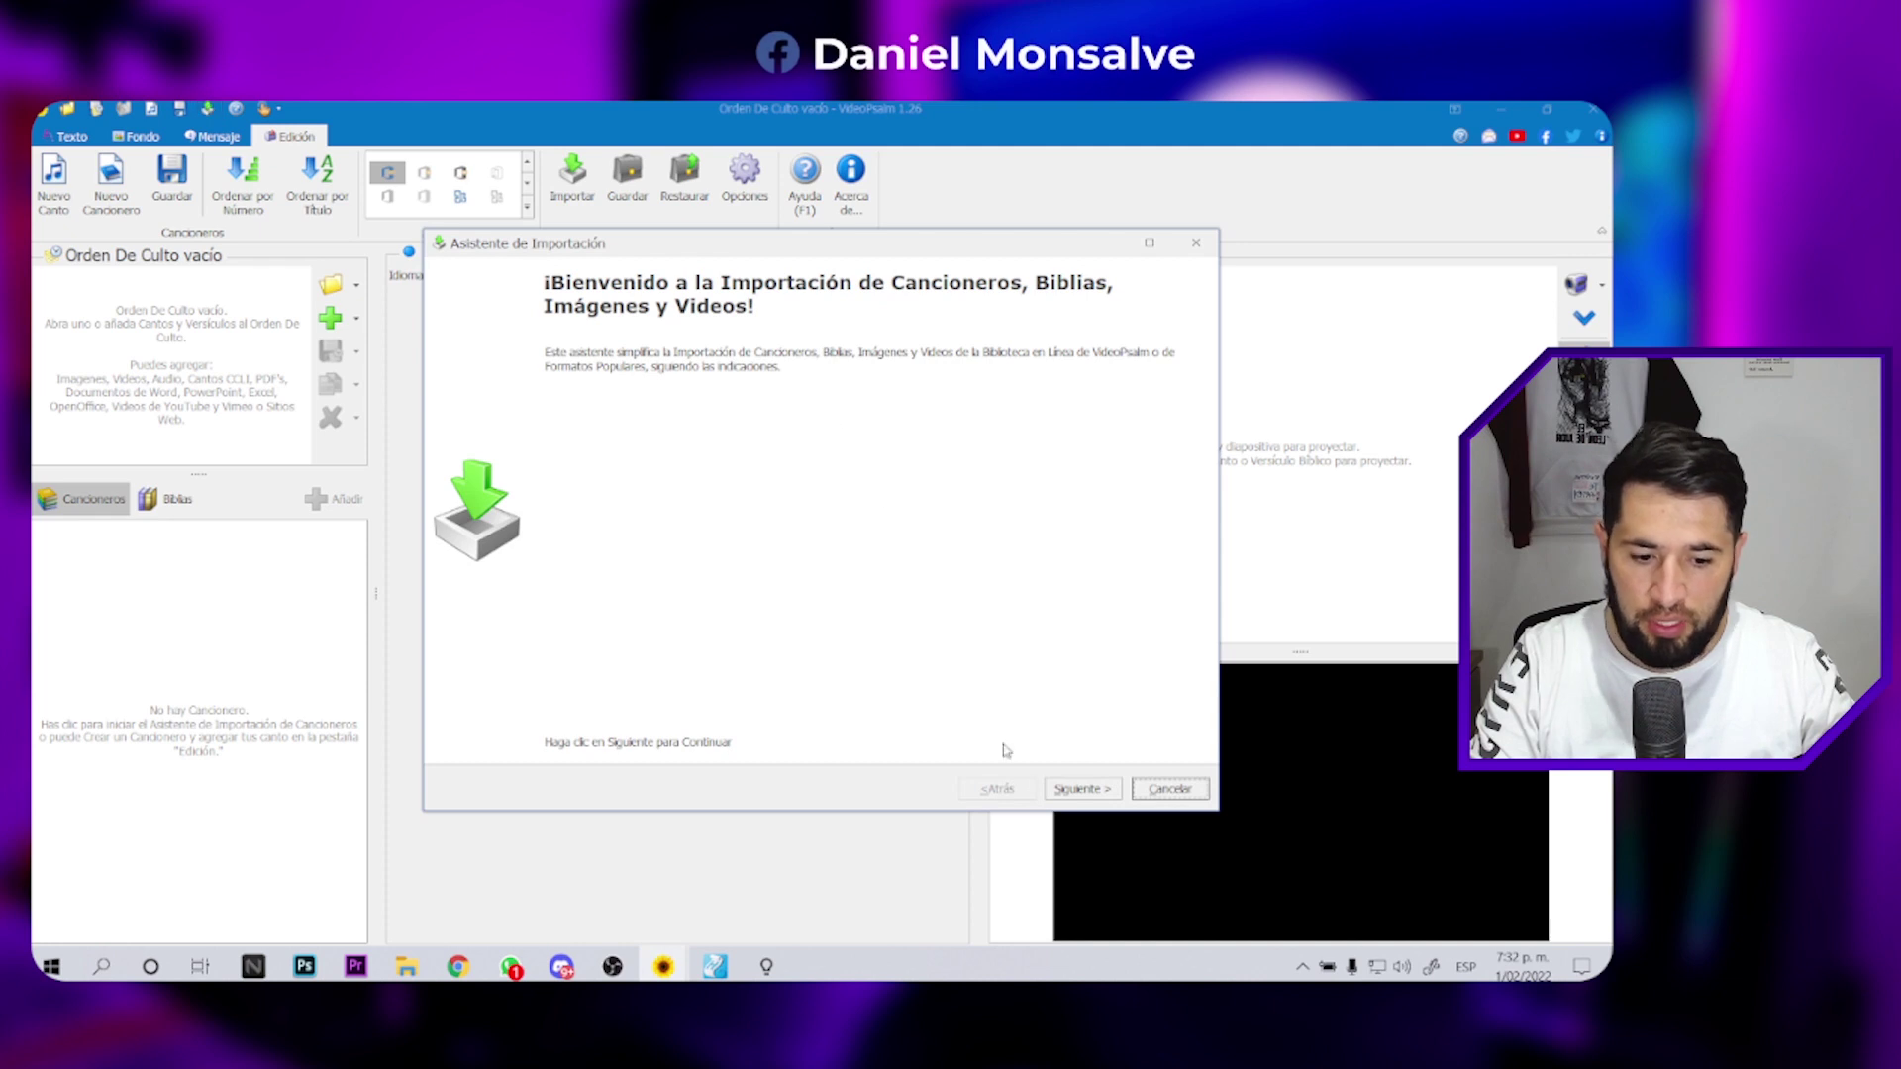
click(1083, 789)
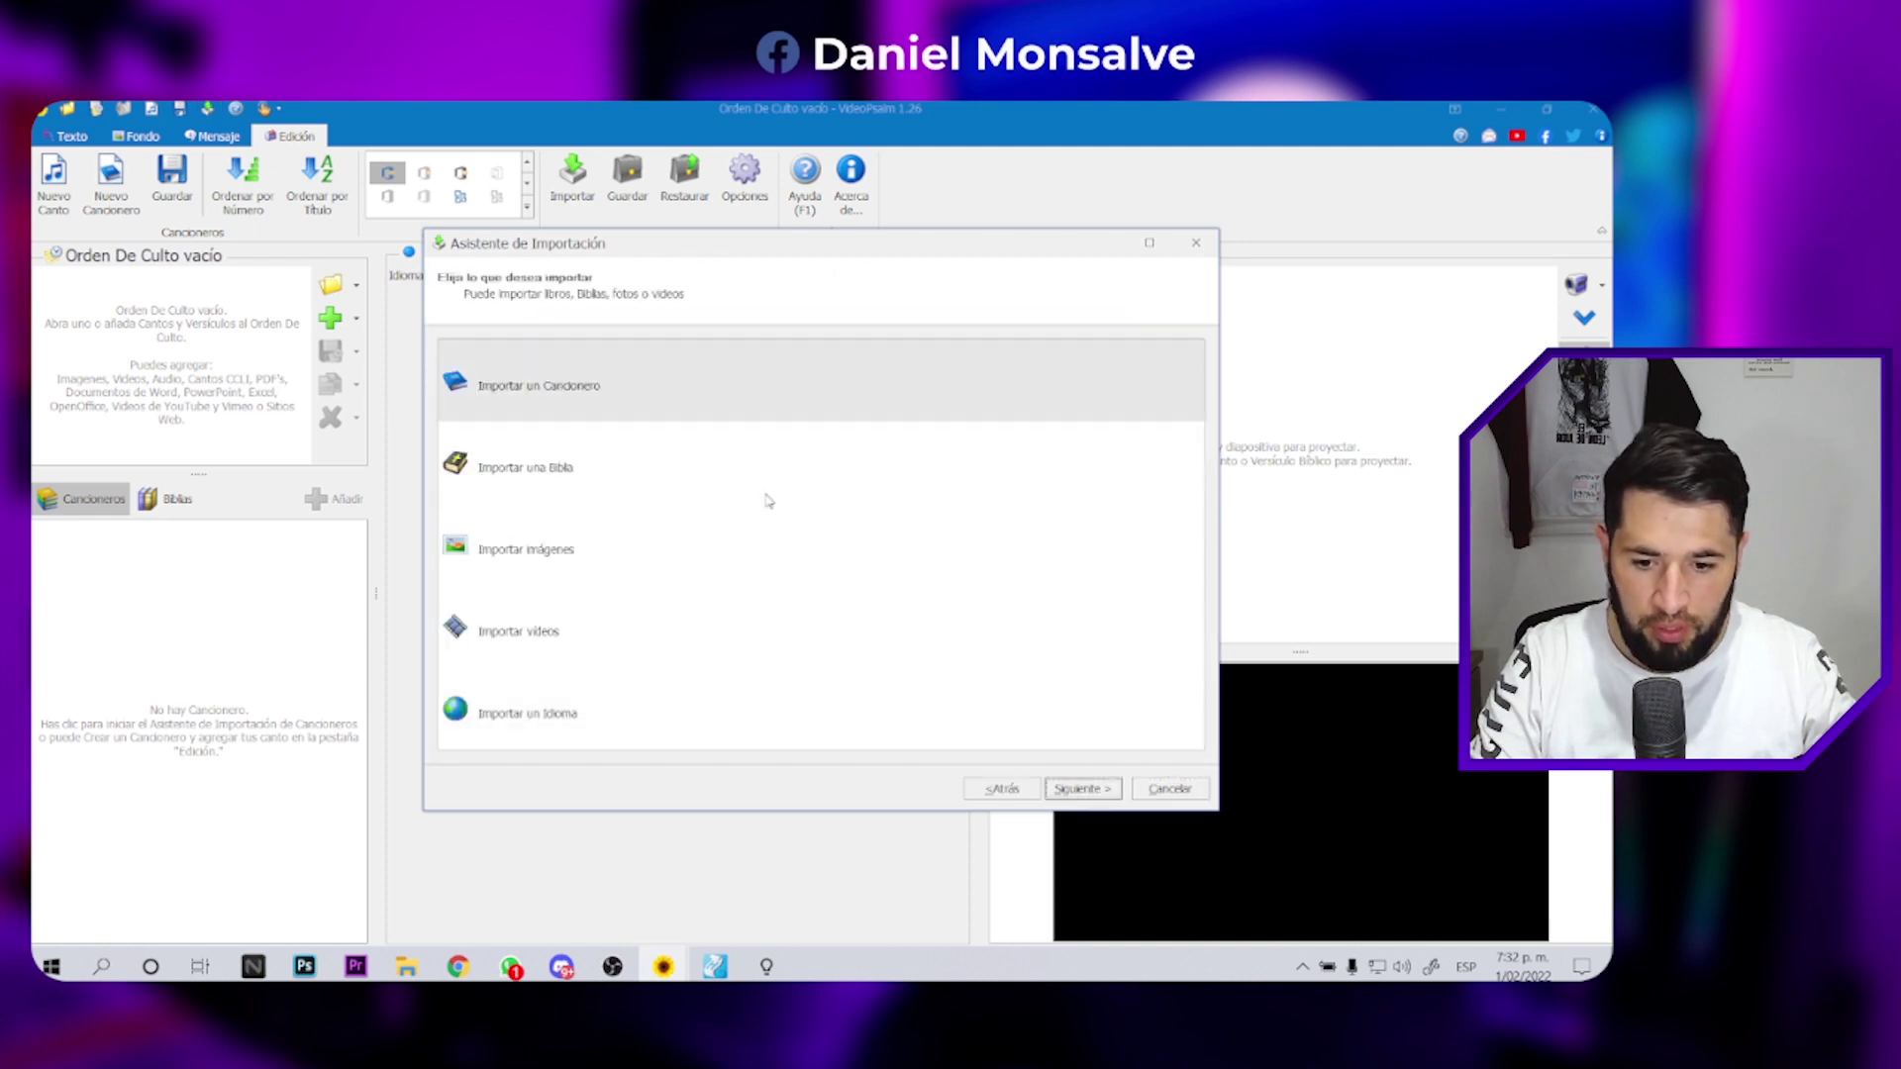
- Choose to import a songbook from the hard disk in a popular format, with EasyWorship as the songs' original format
click(638, 412)
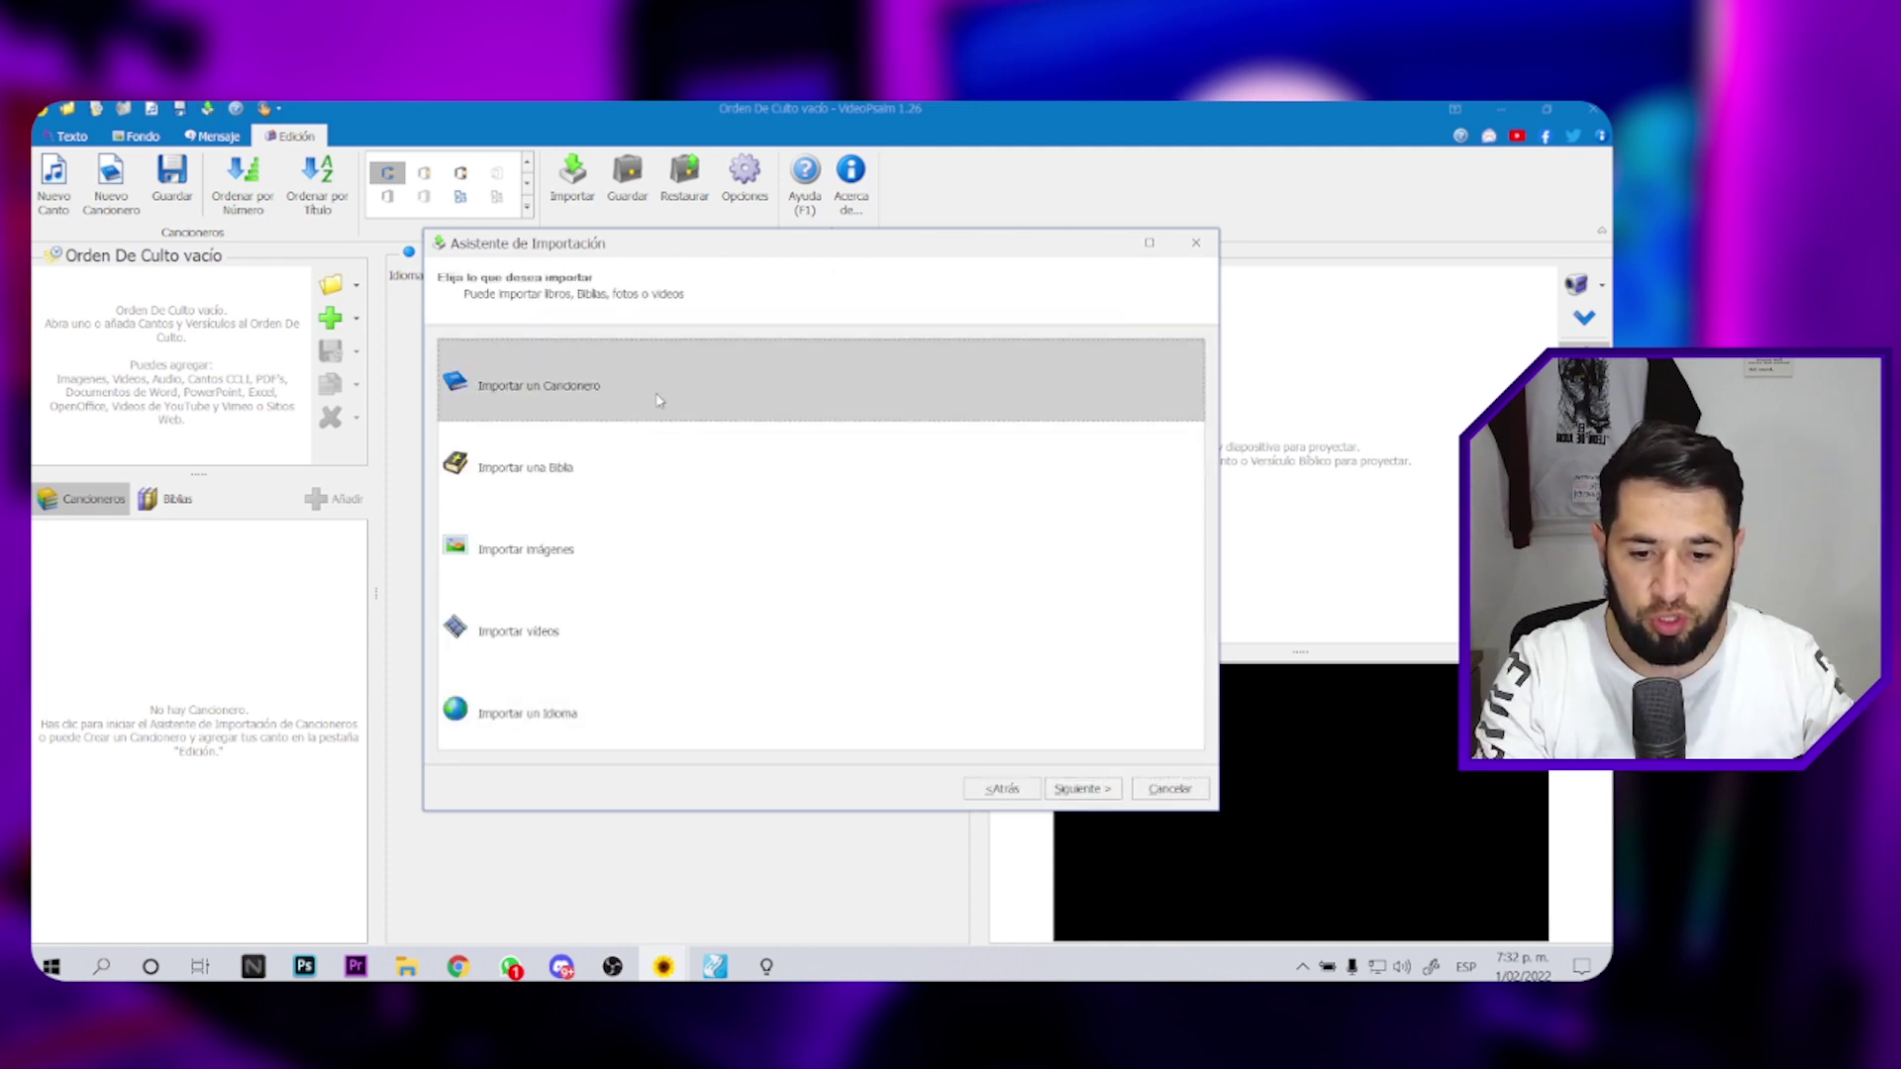
double_click(658, 400)
click(558, 682)
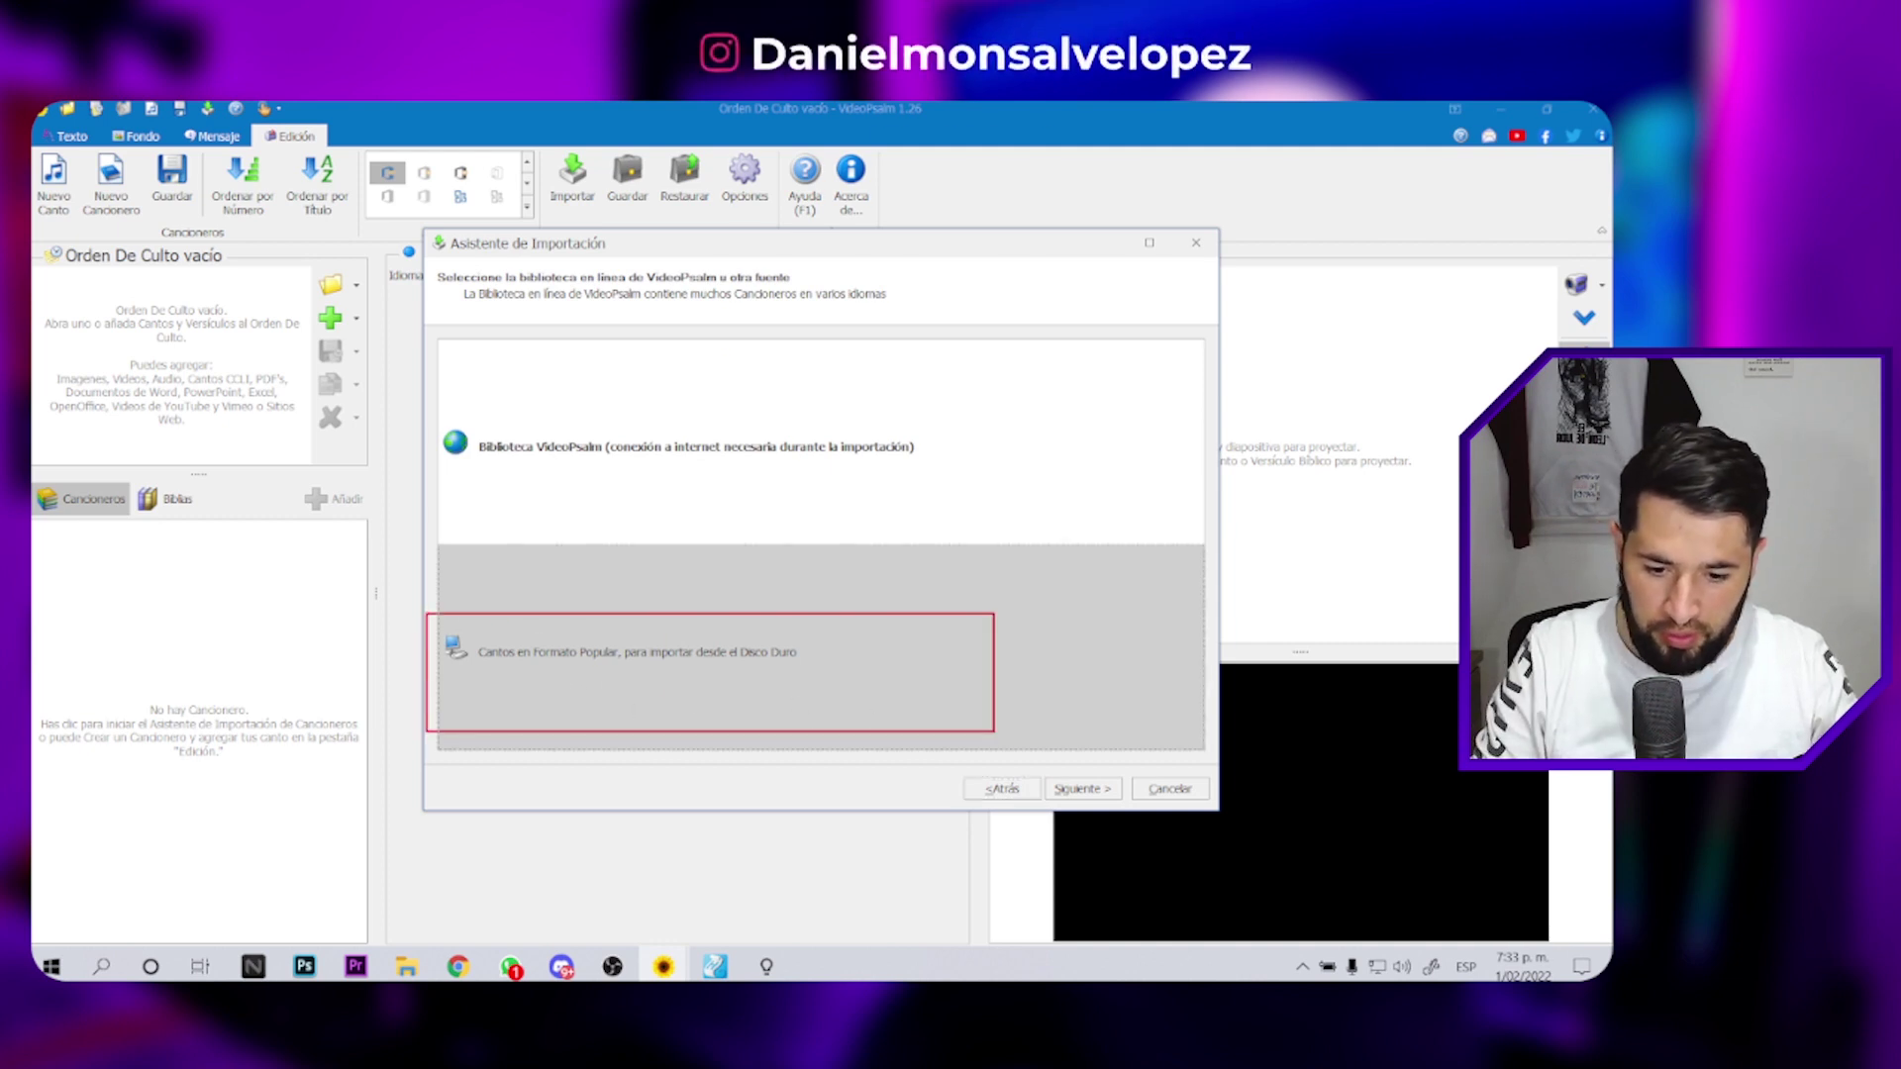
double_click(758, 683)
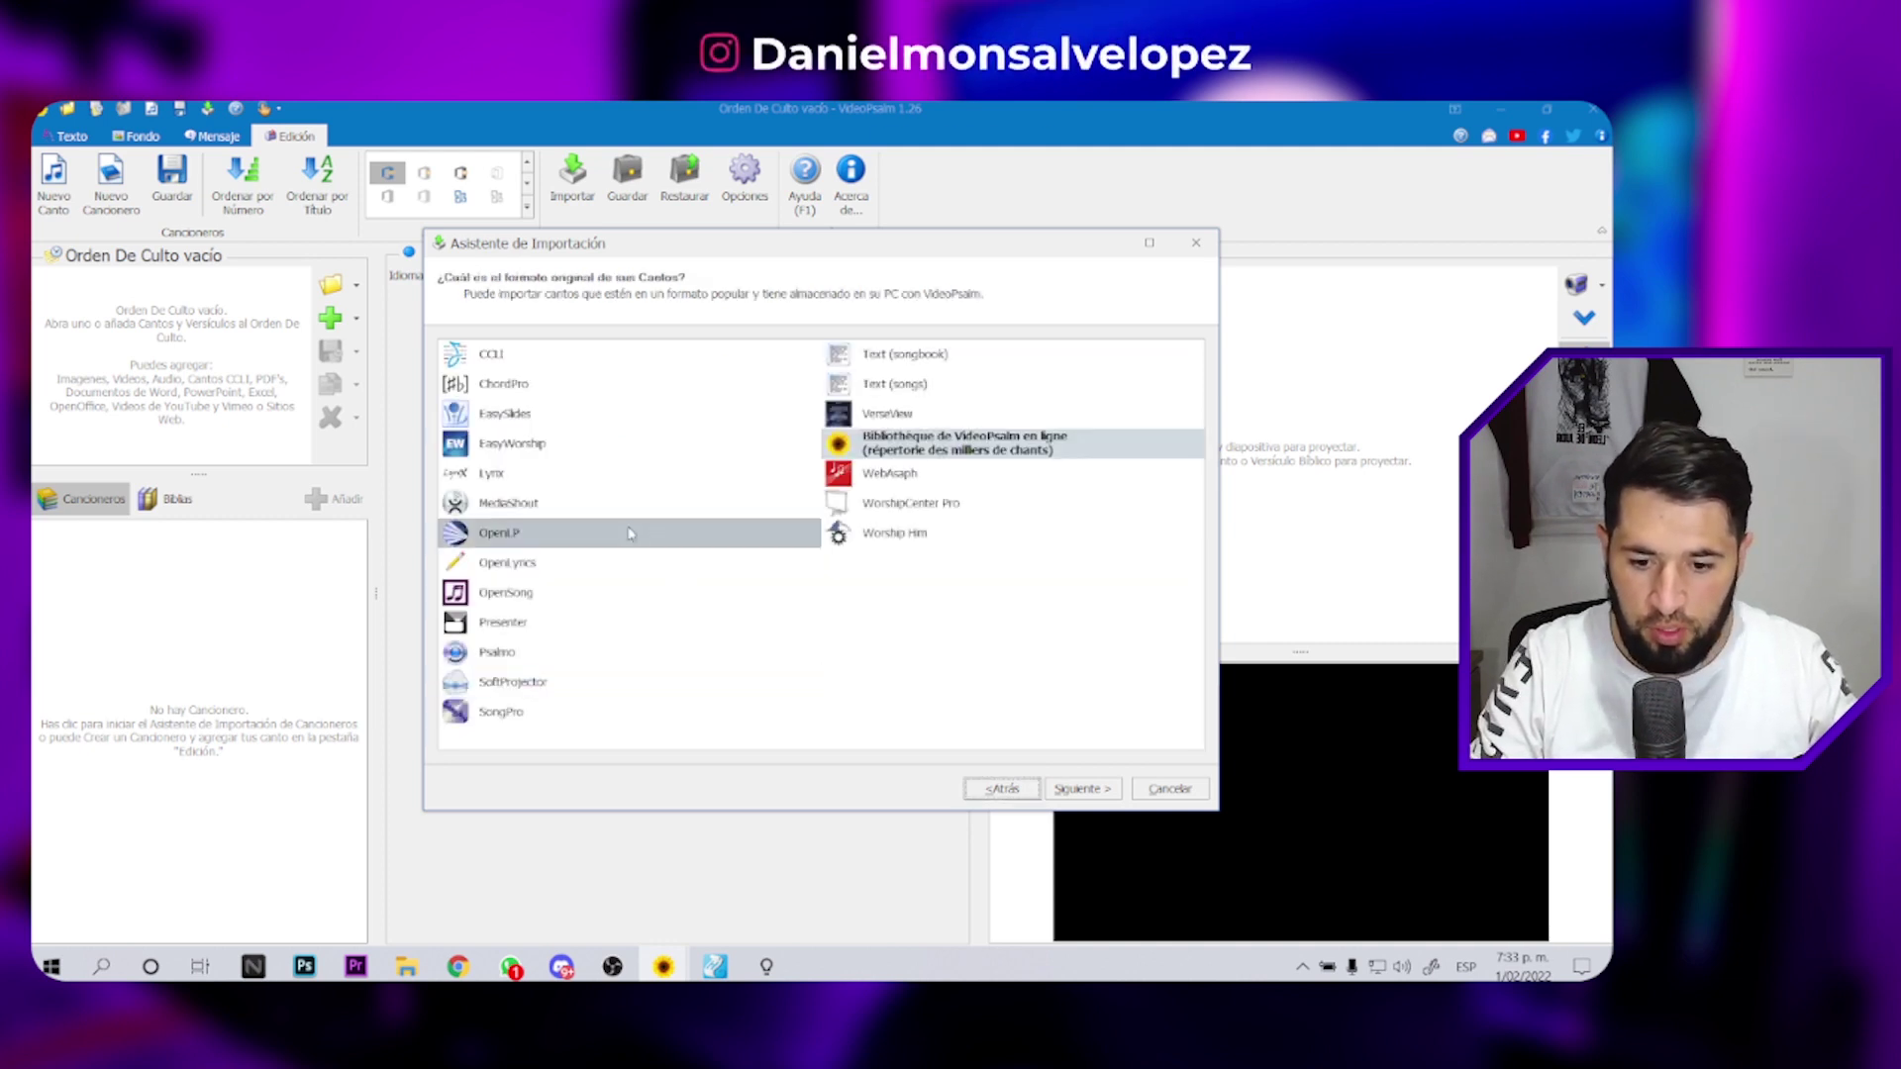
click(571, 451)
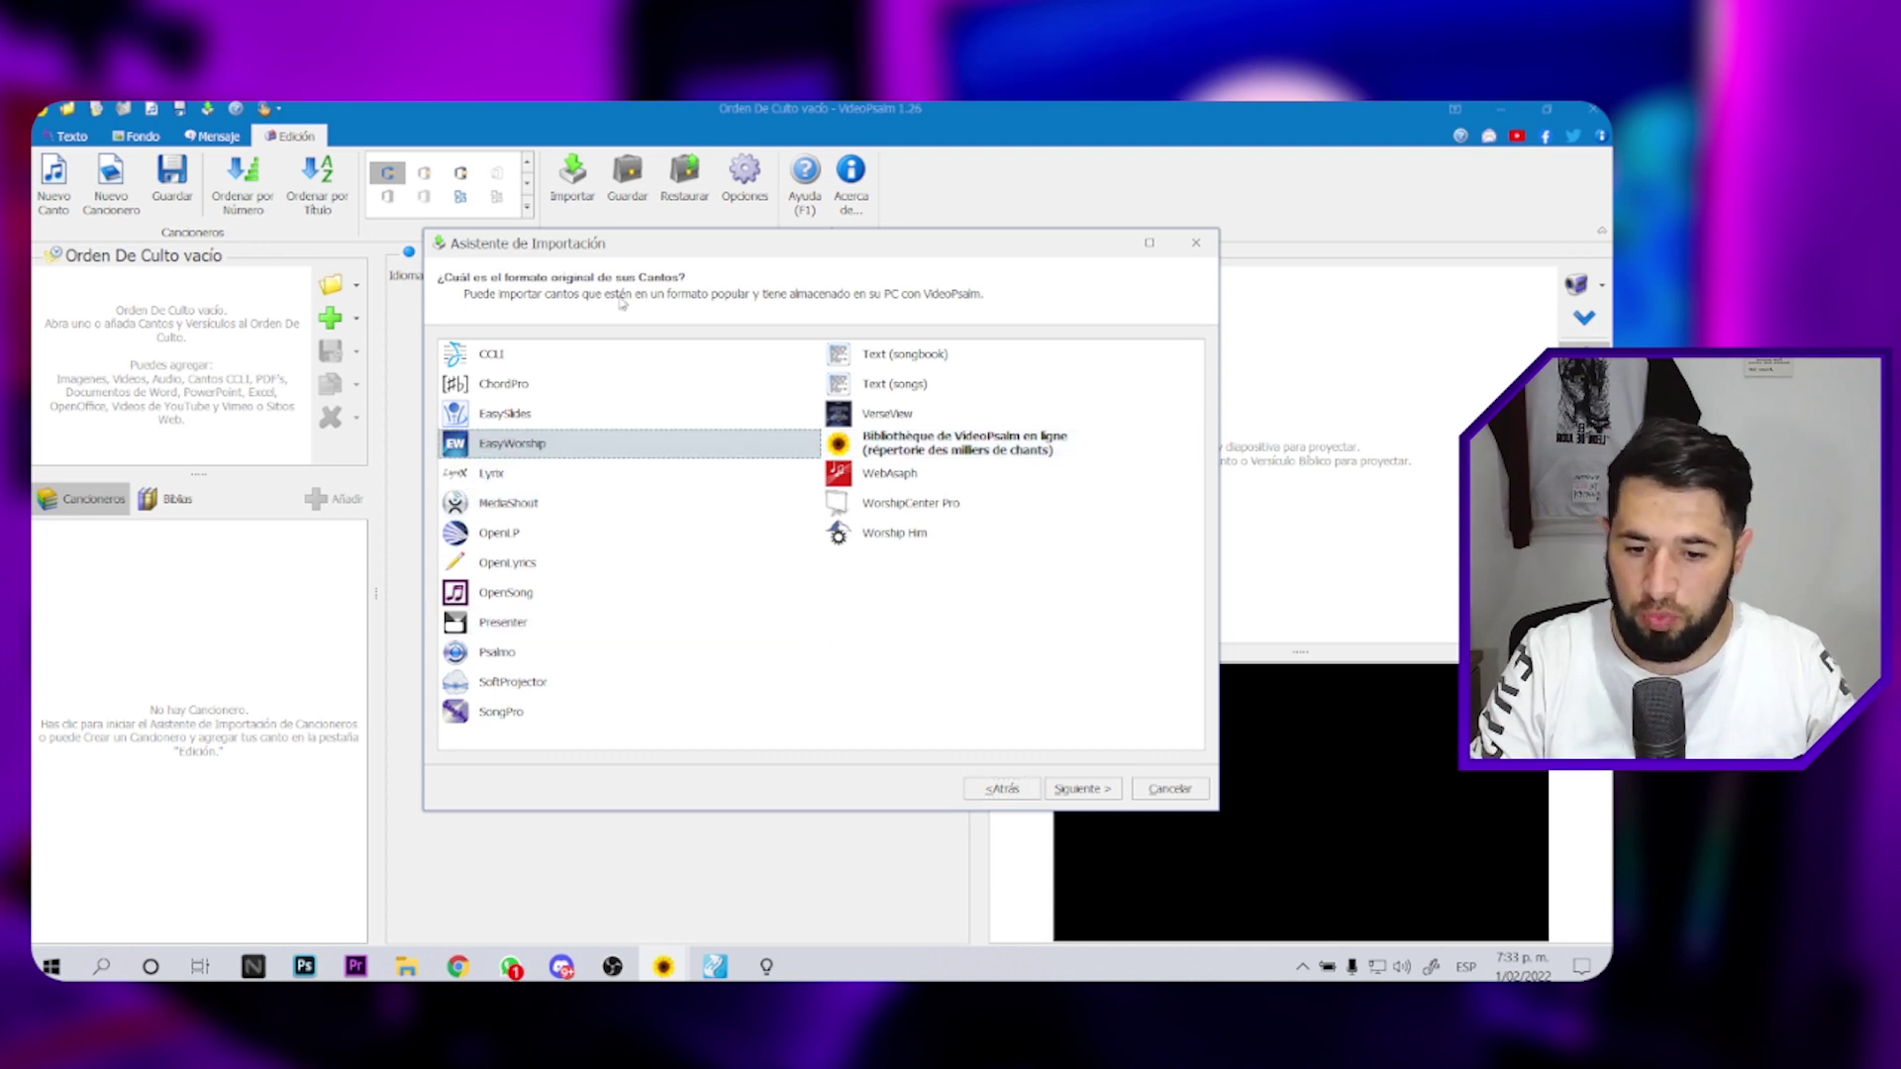
drag(650, 243, 588, 223)
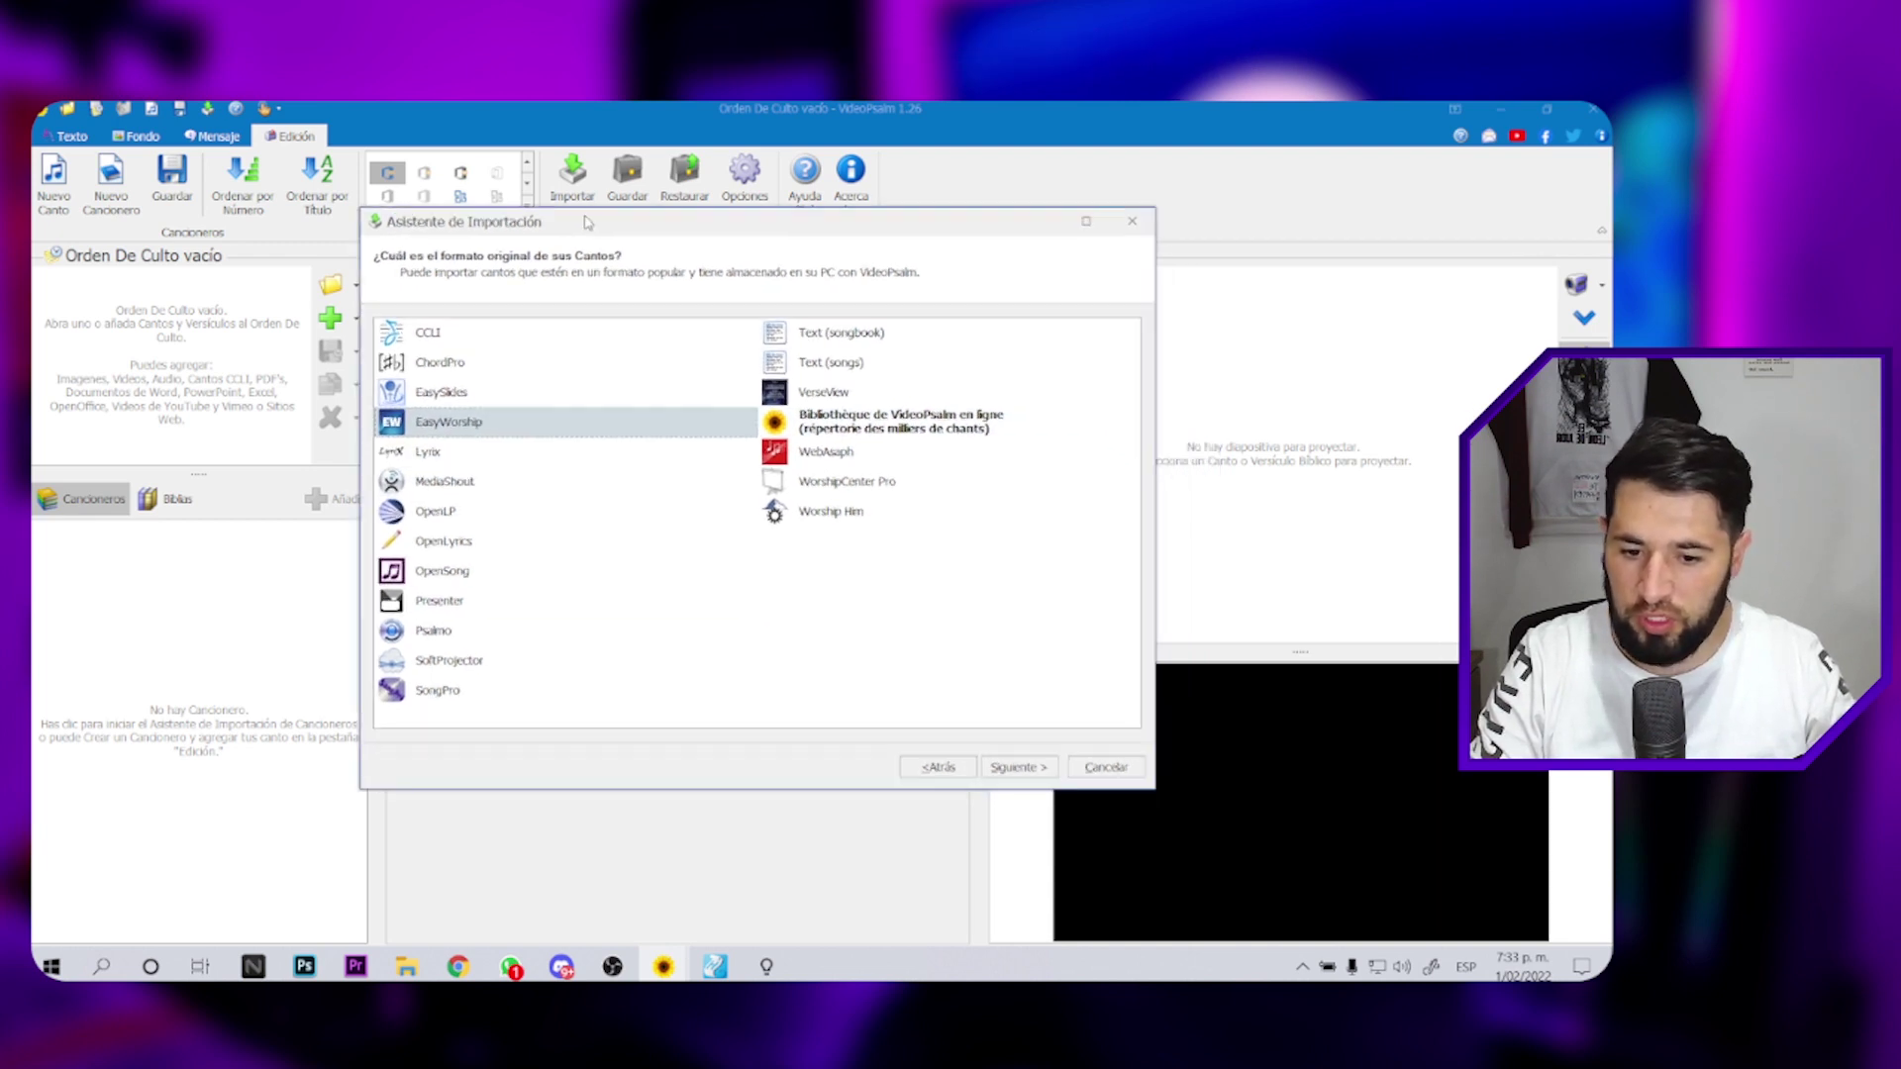
double_click(510, 436)
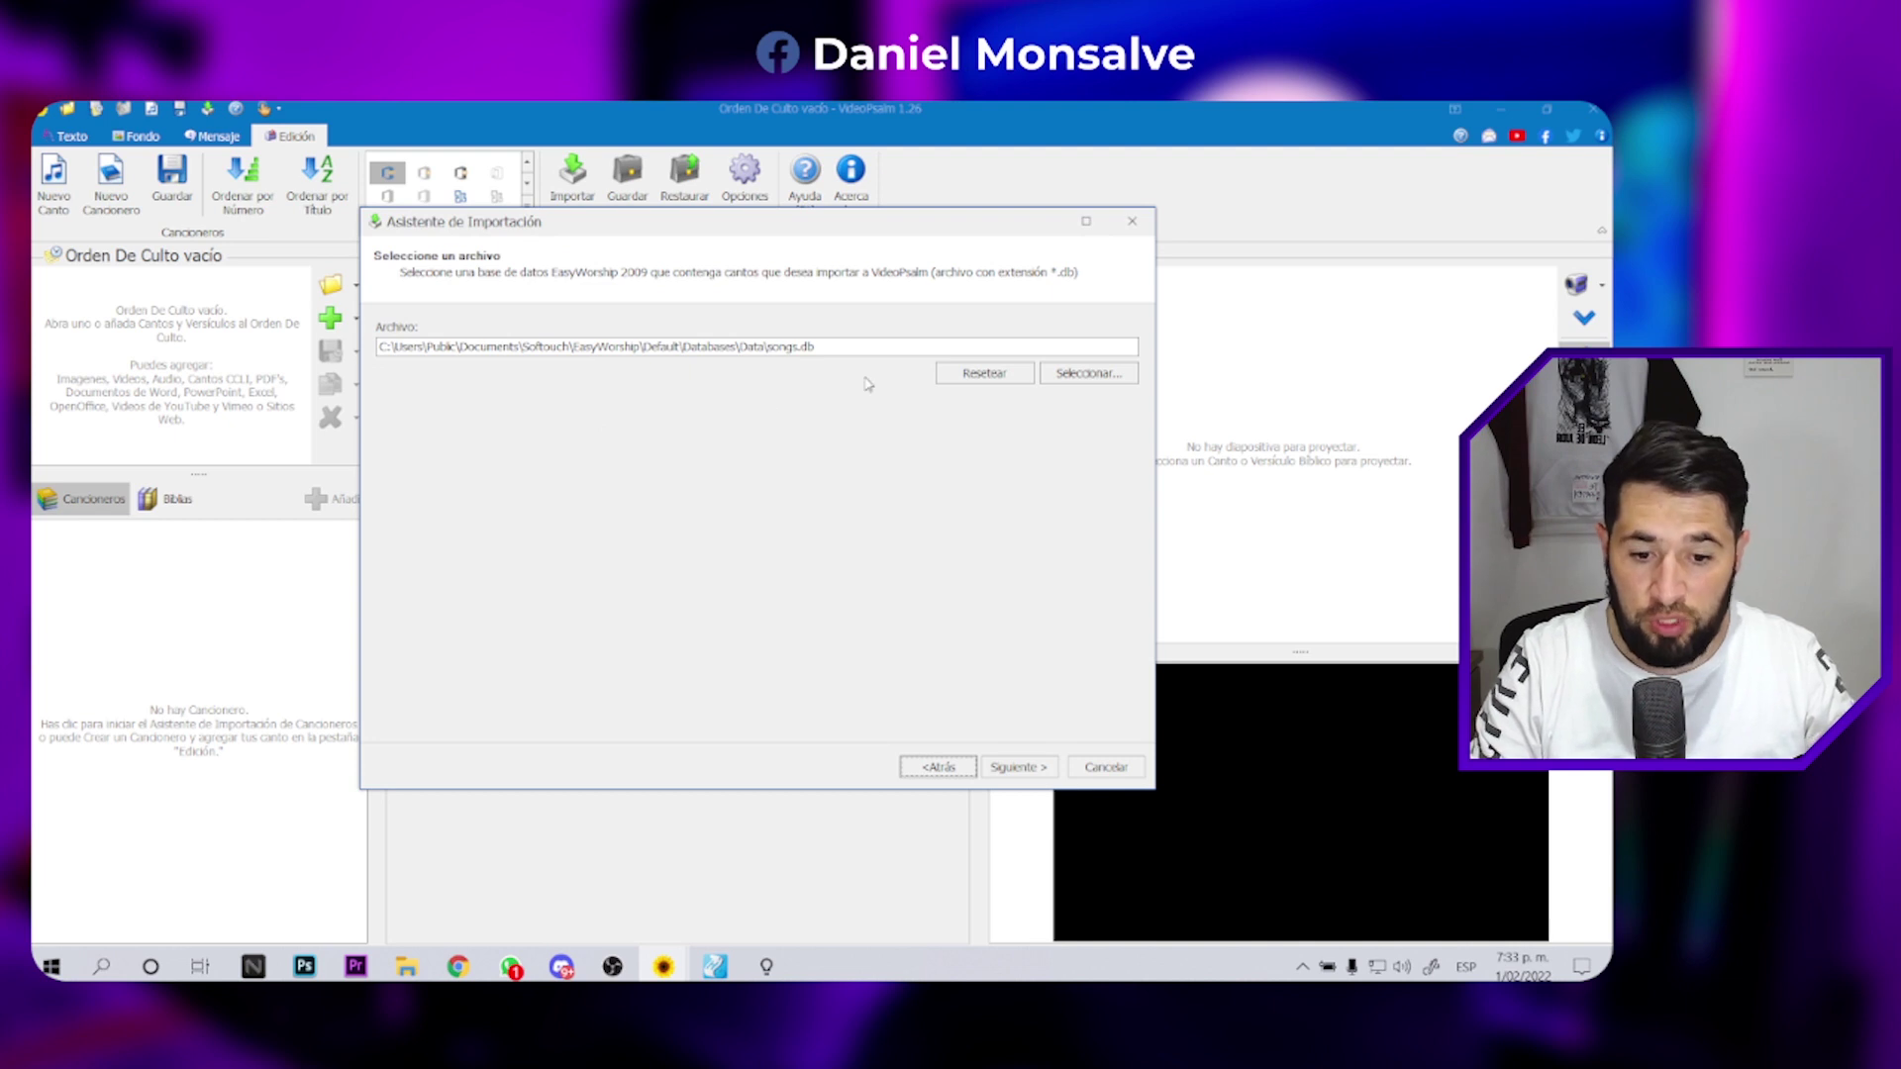
drag(401, 342, 771, 337)
key(BackSpace)
key(ctrl+z)
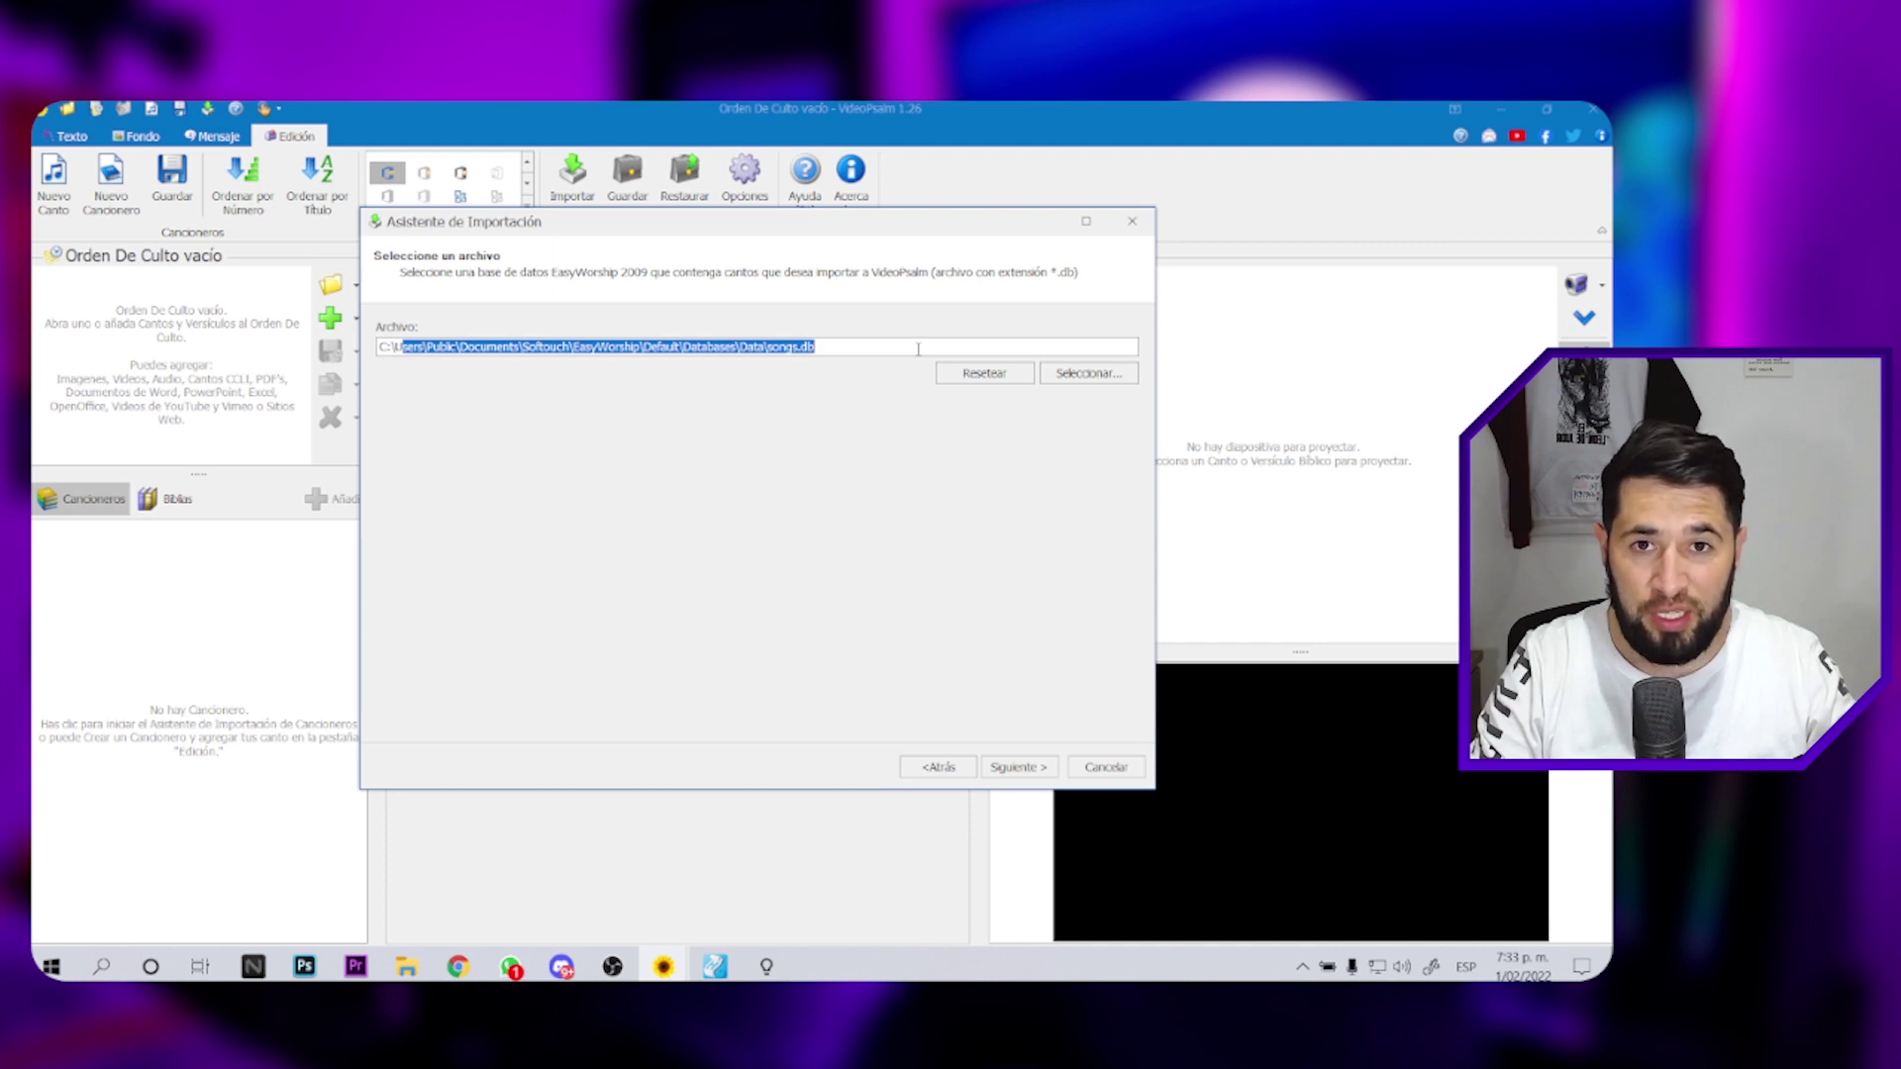
- Choose Songs.DB from the EasyWorship Databases\Data folder as the source database and continue to the songbook naming page
click(1089, 373)
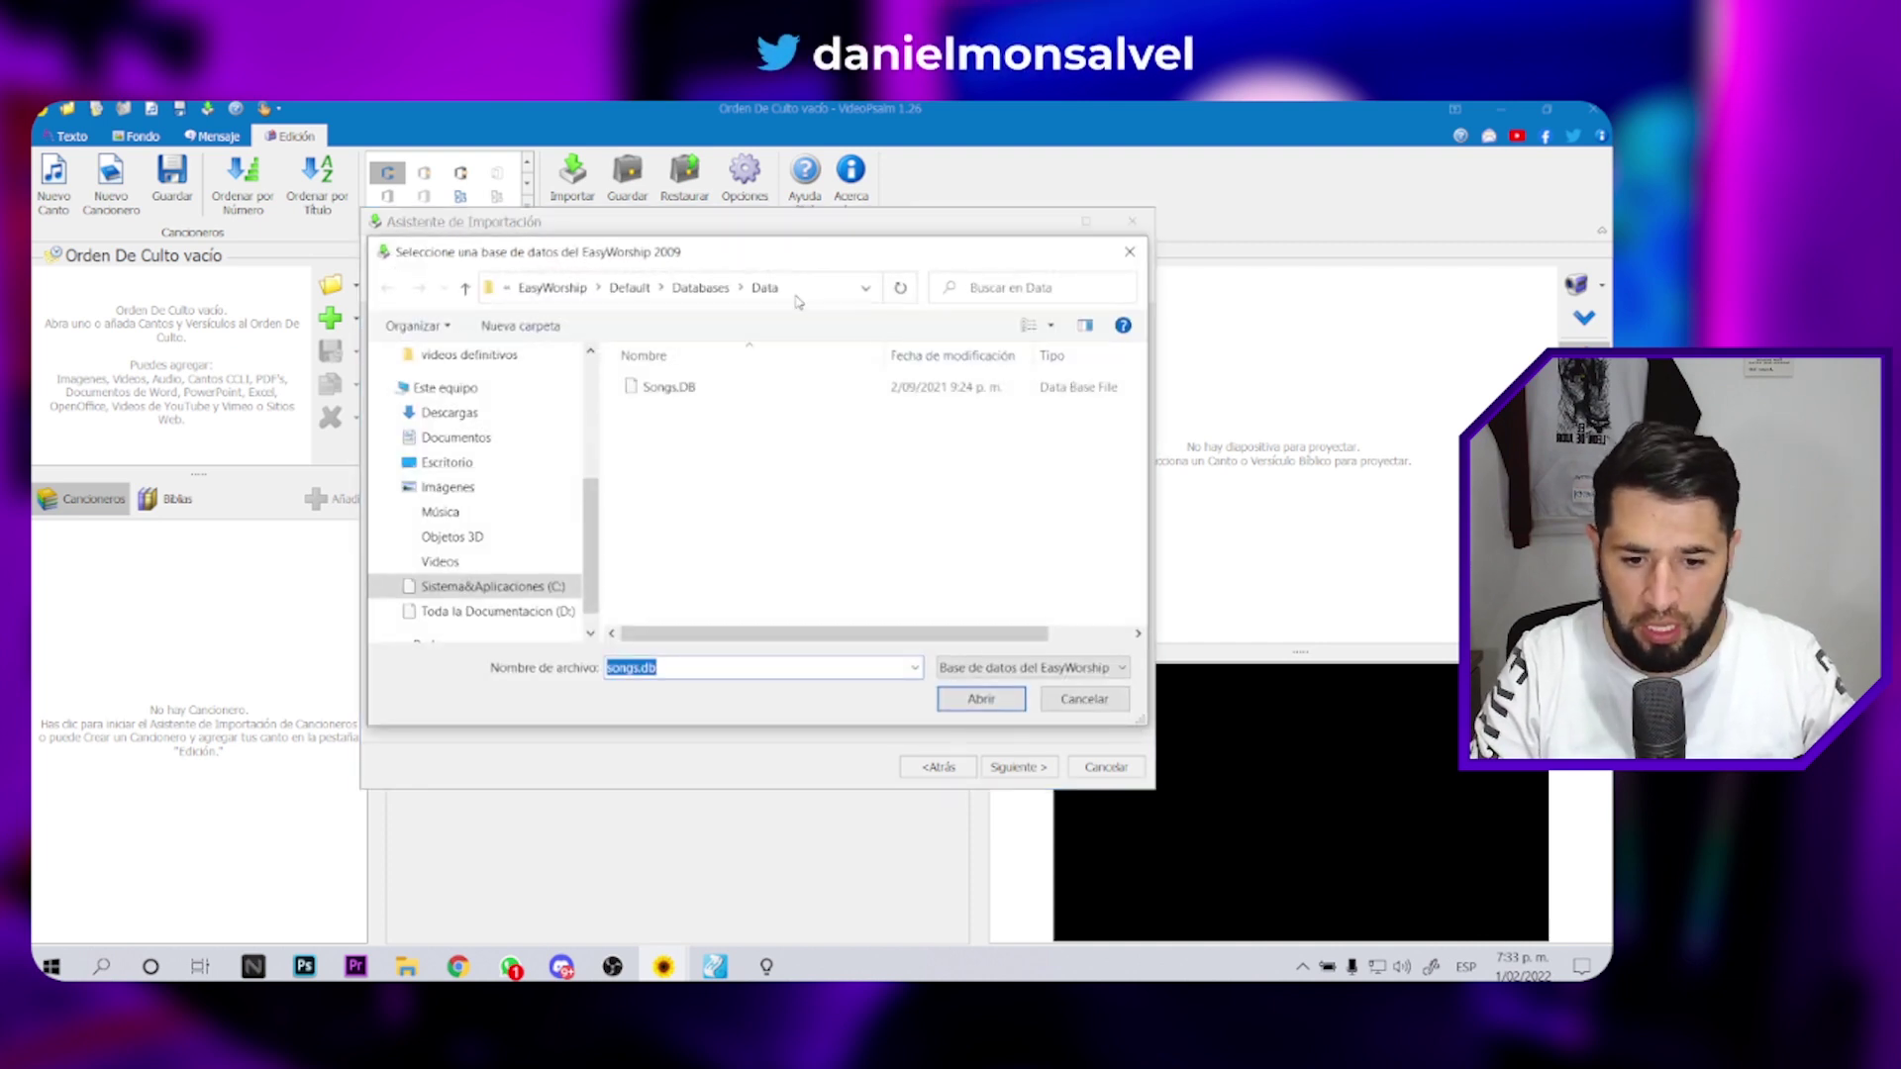
click(795, 296)
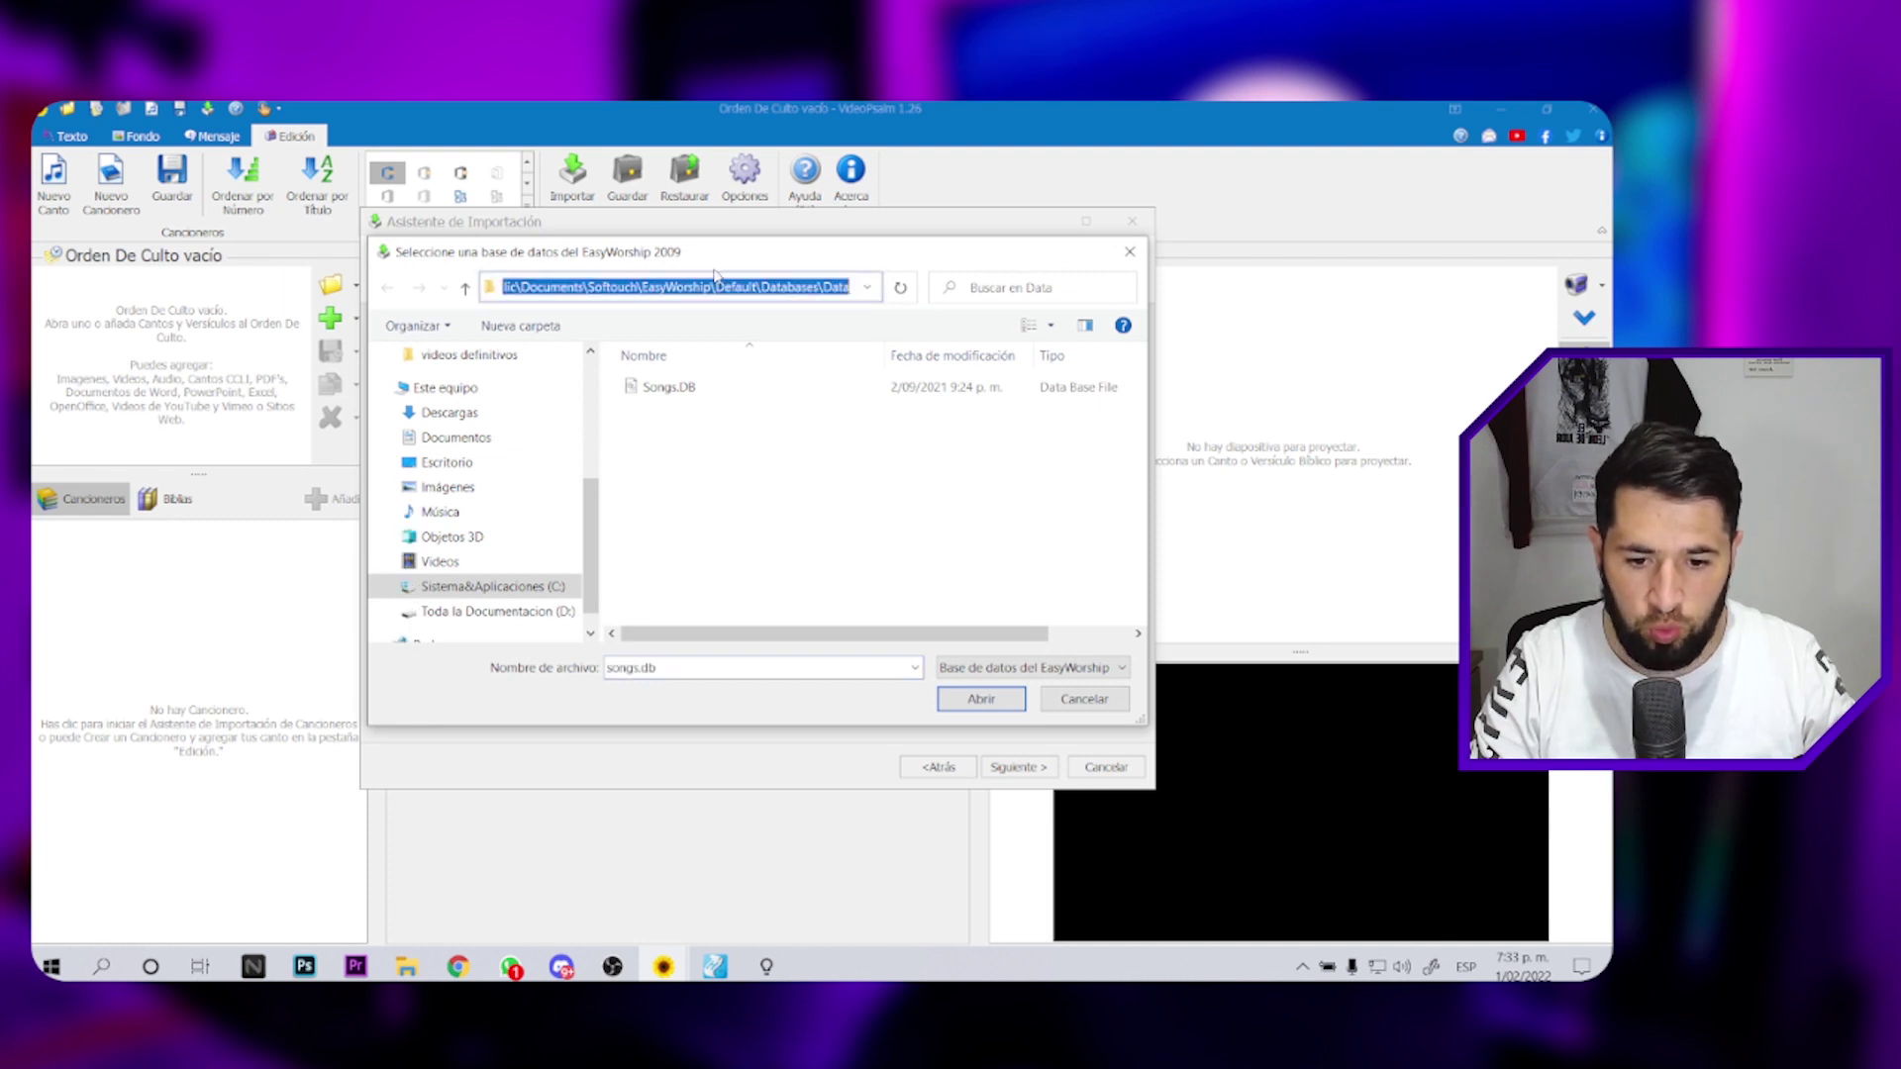
click(665, 387)
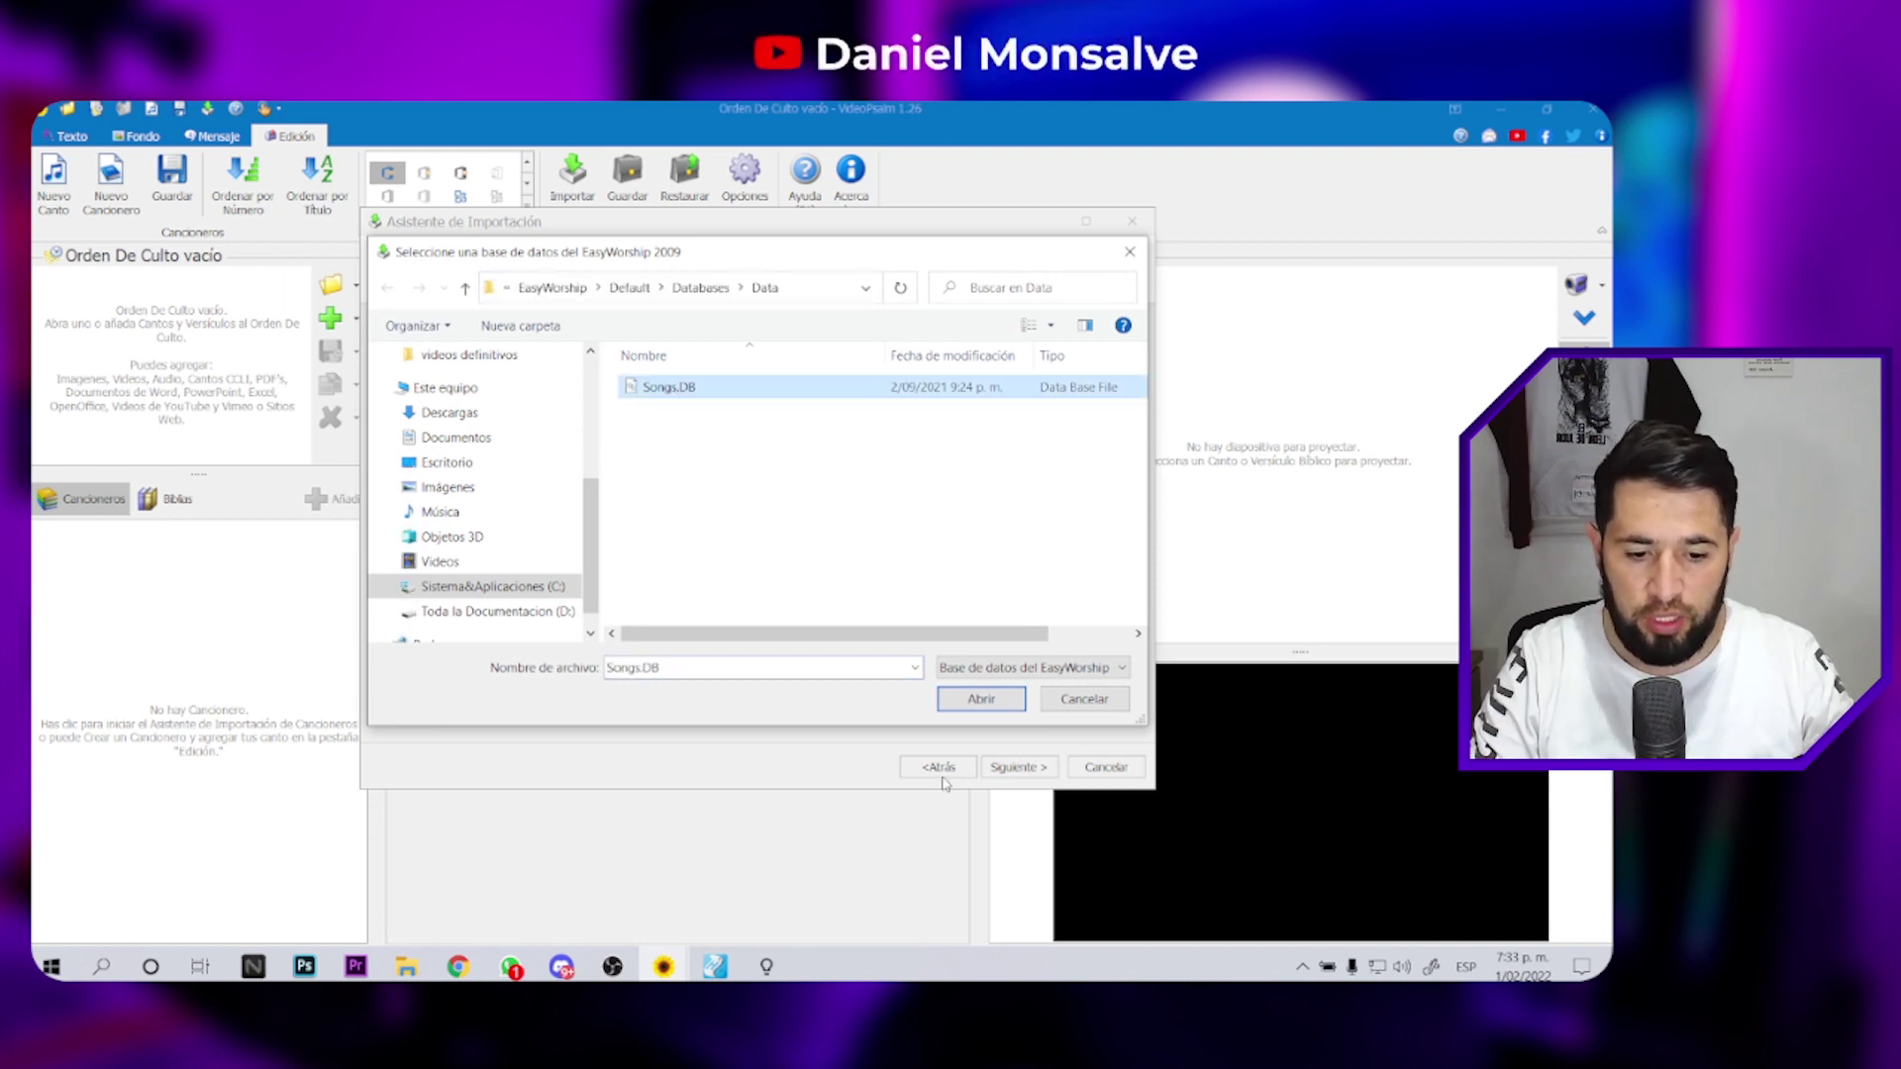
click(982, 700)
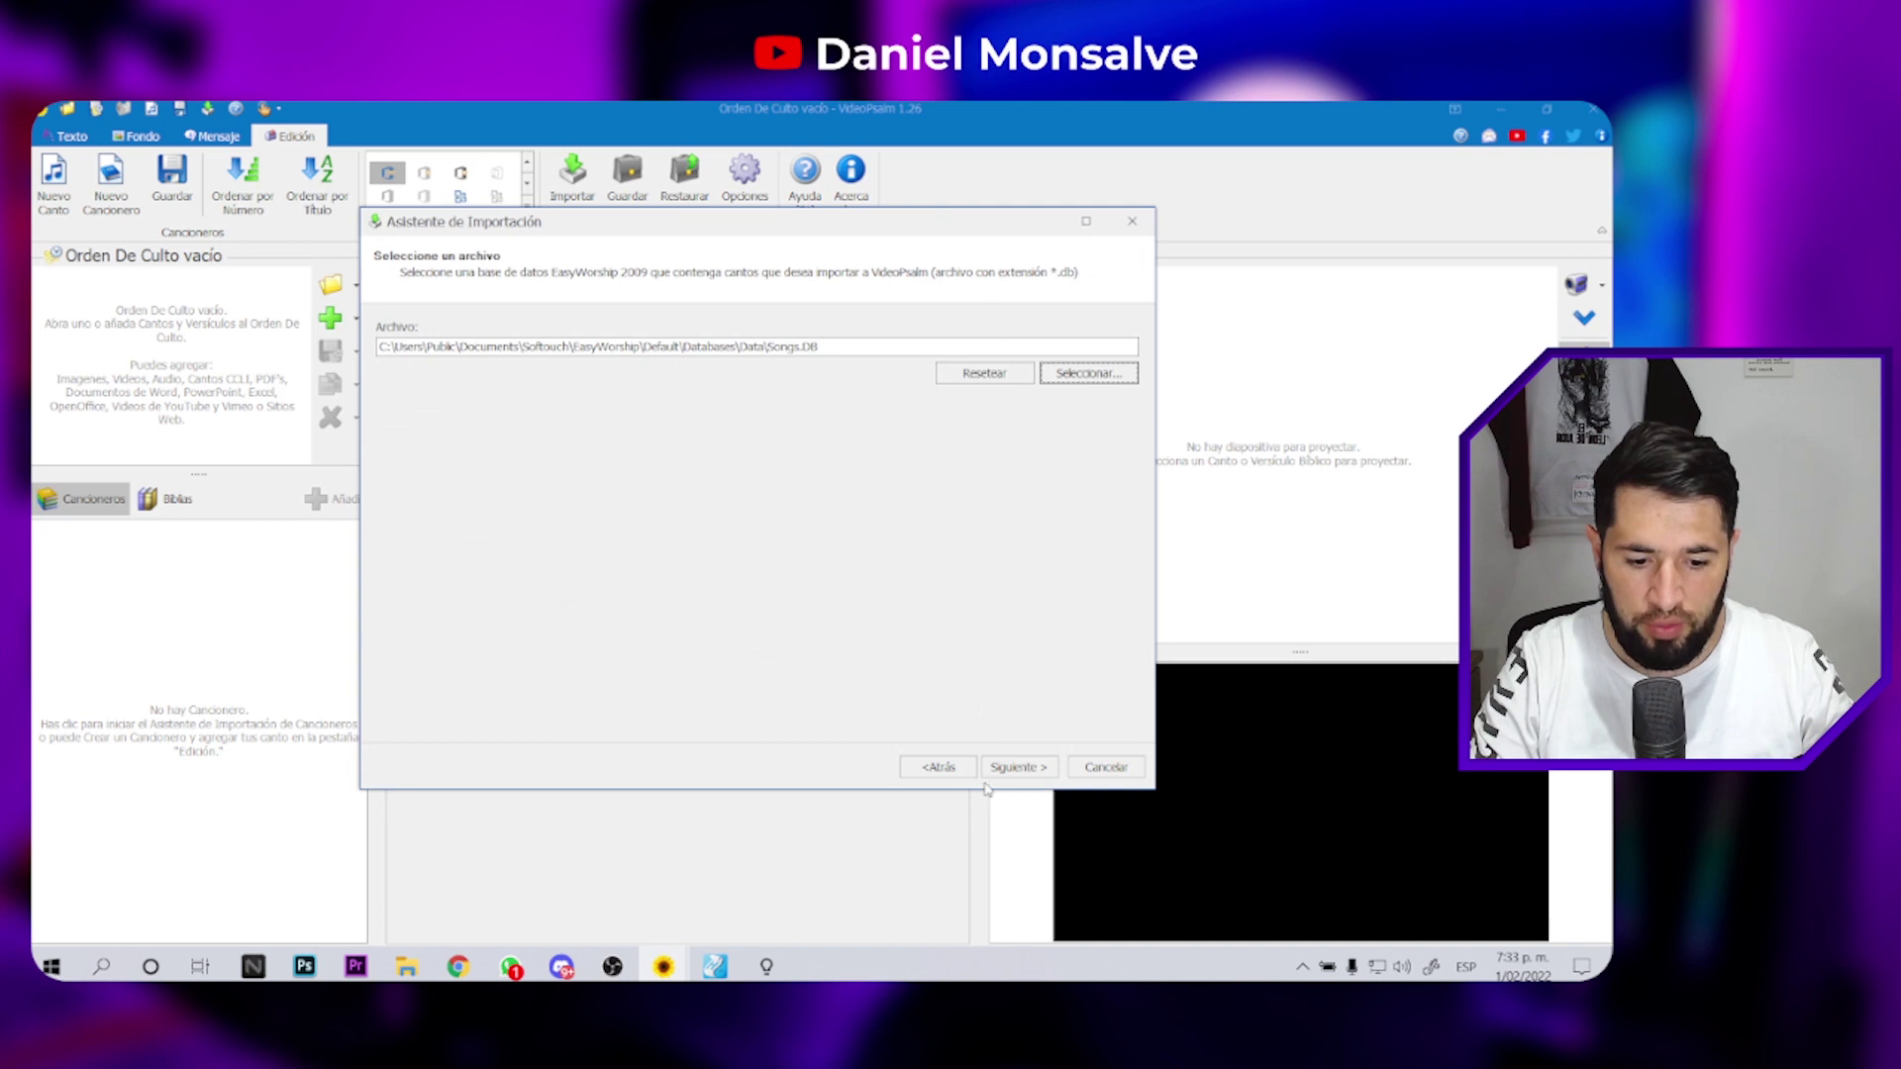
click(1016, 768)
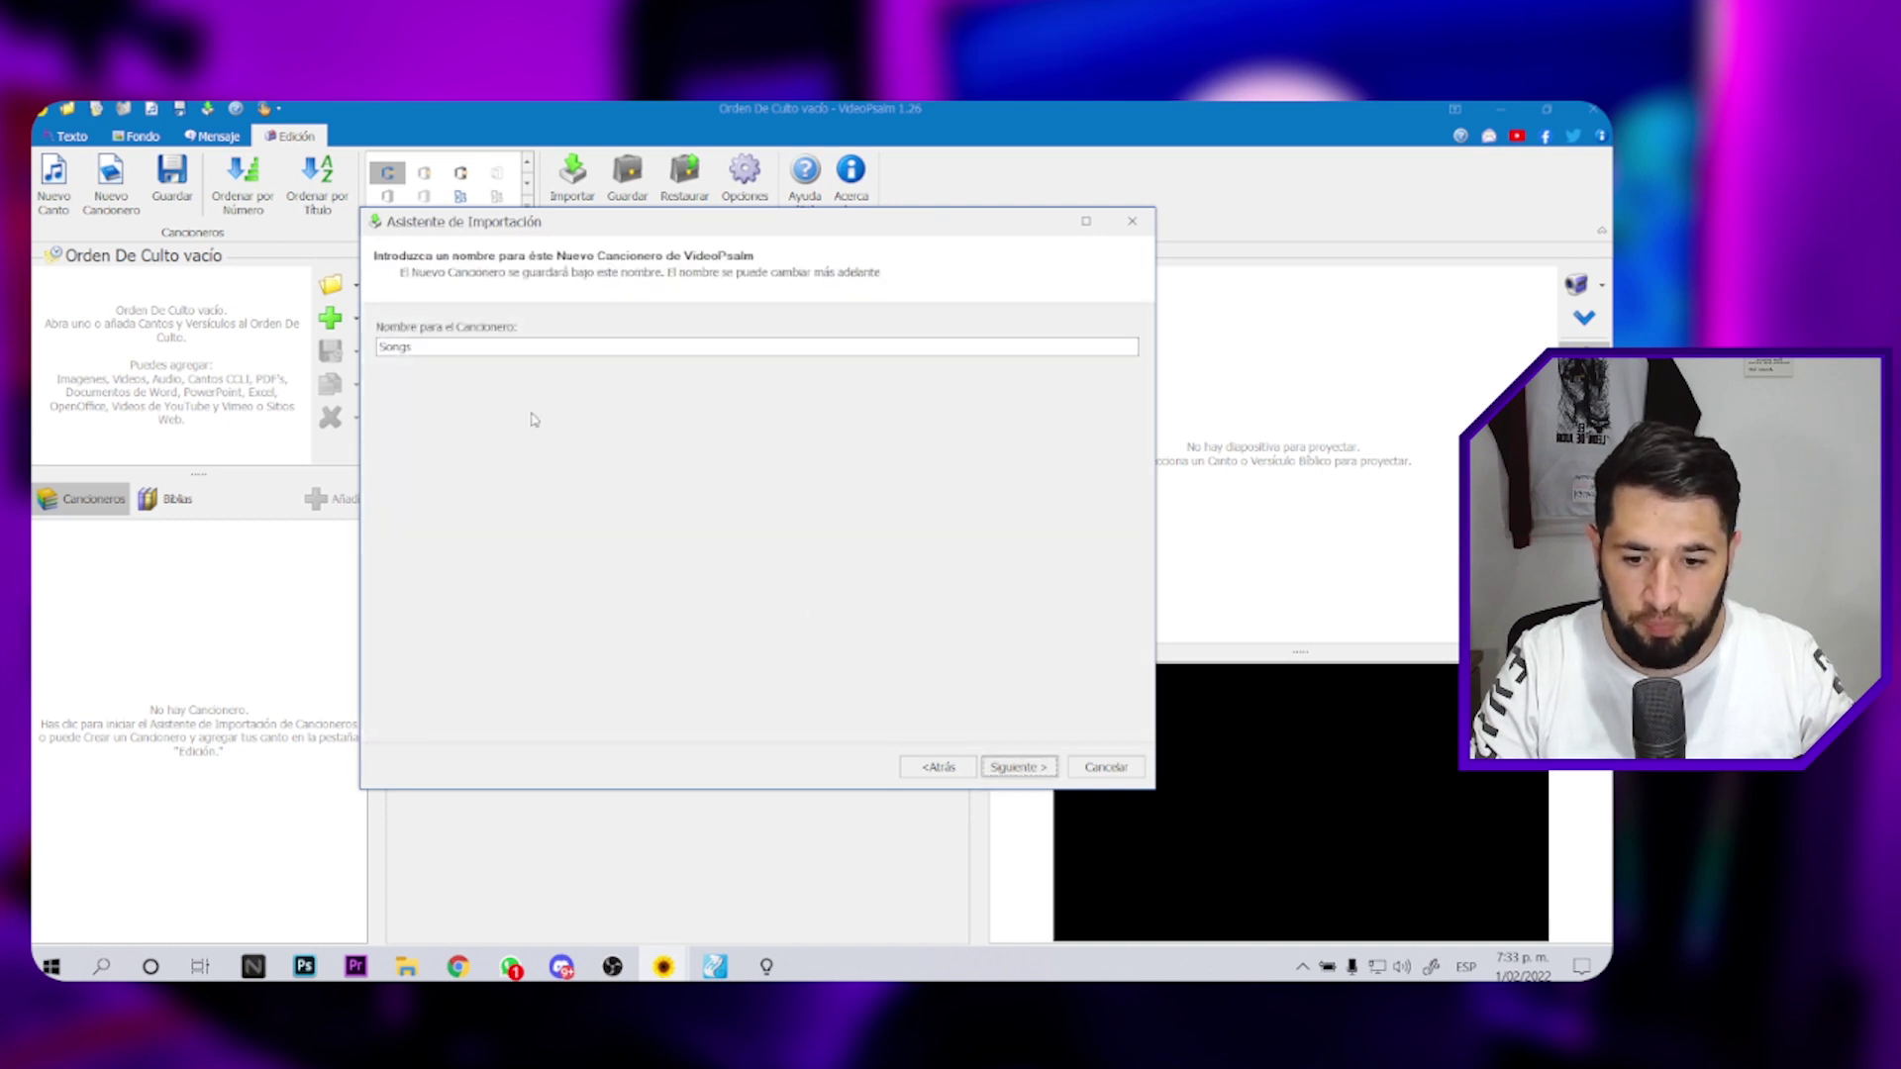
- Name the new songbook "Cancionero Tutorial" and complete the import
drag(444, 348, 377, 357)
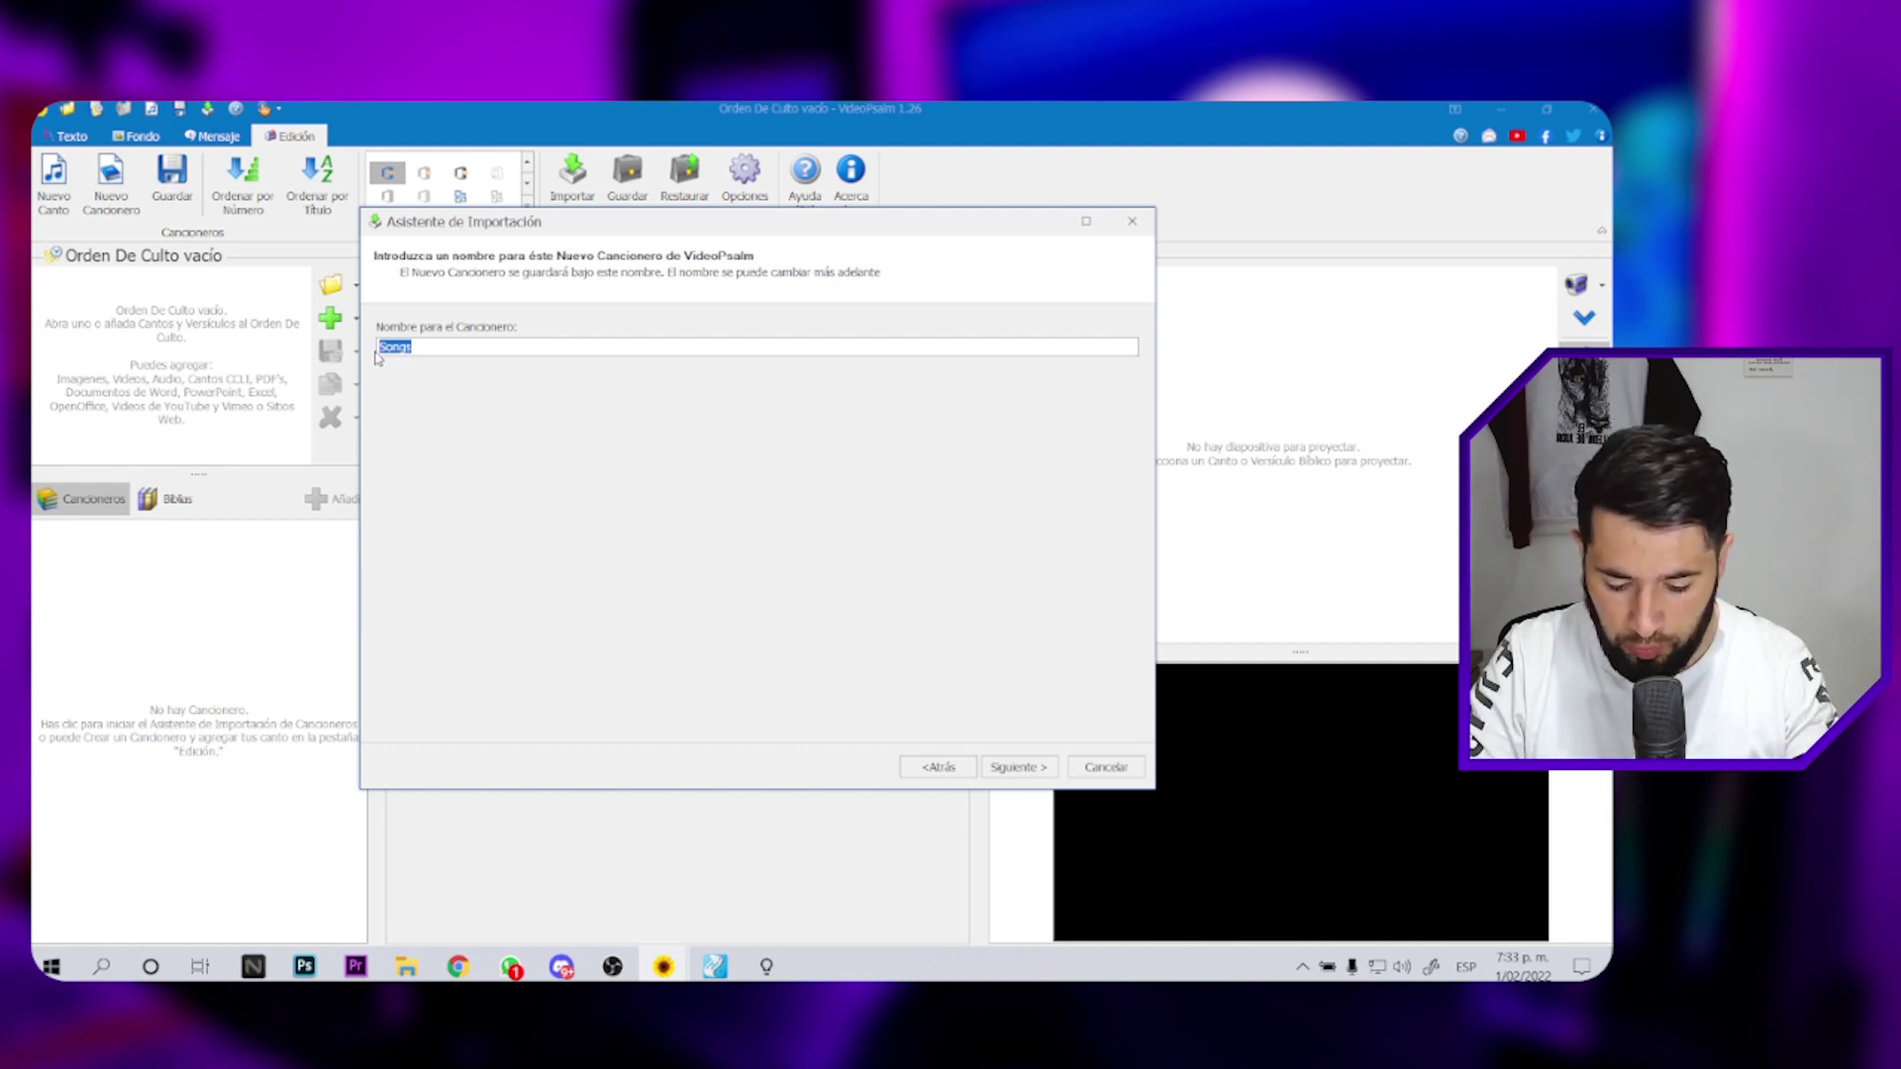
text(Cancionero Tutorial)
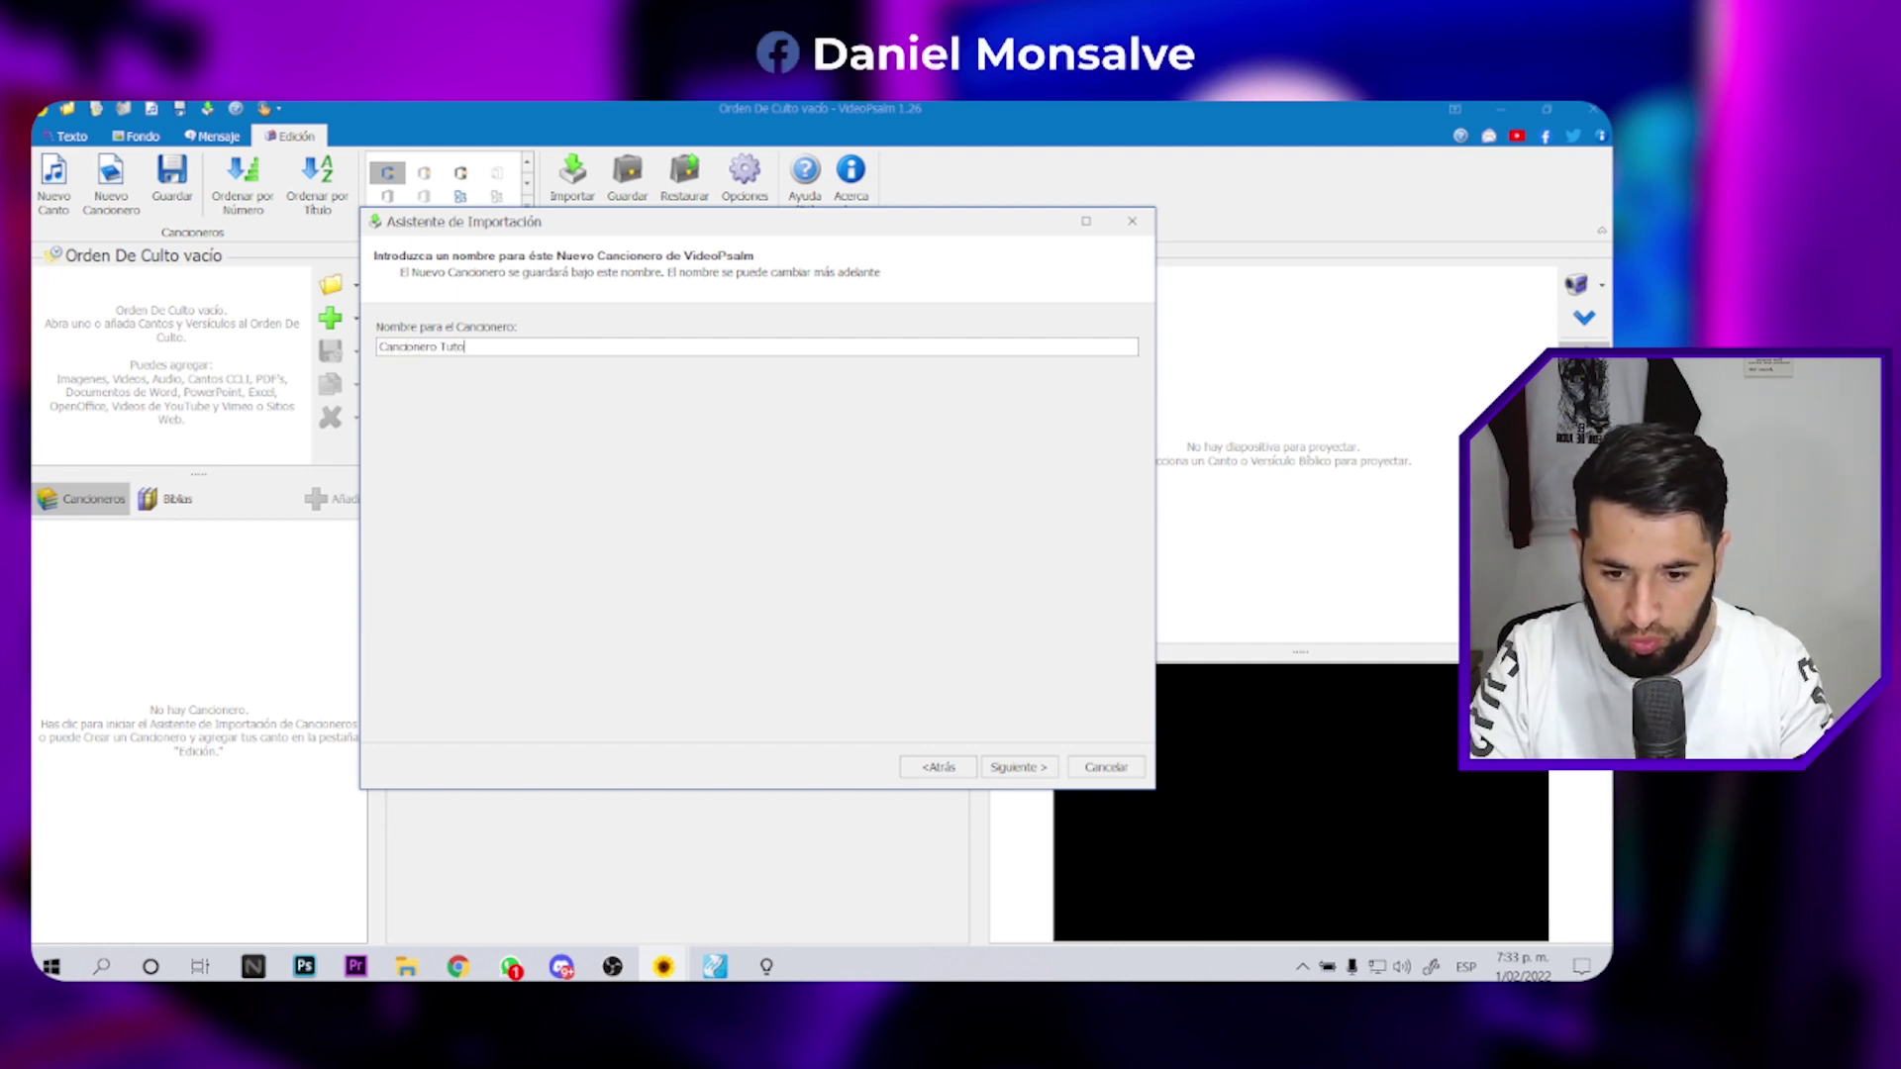
click(1022, 768)
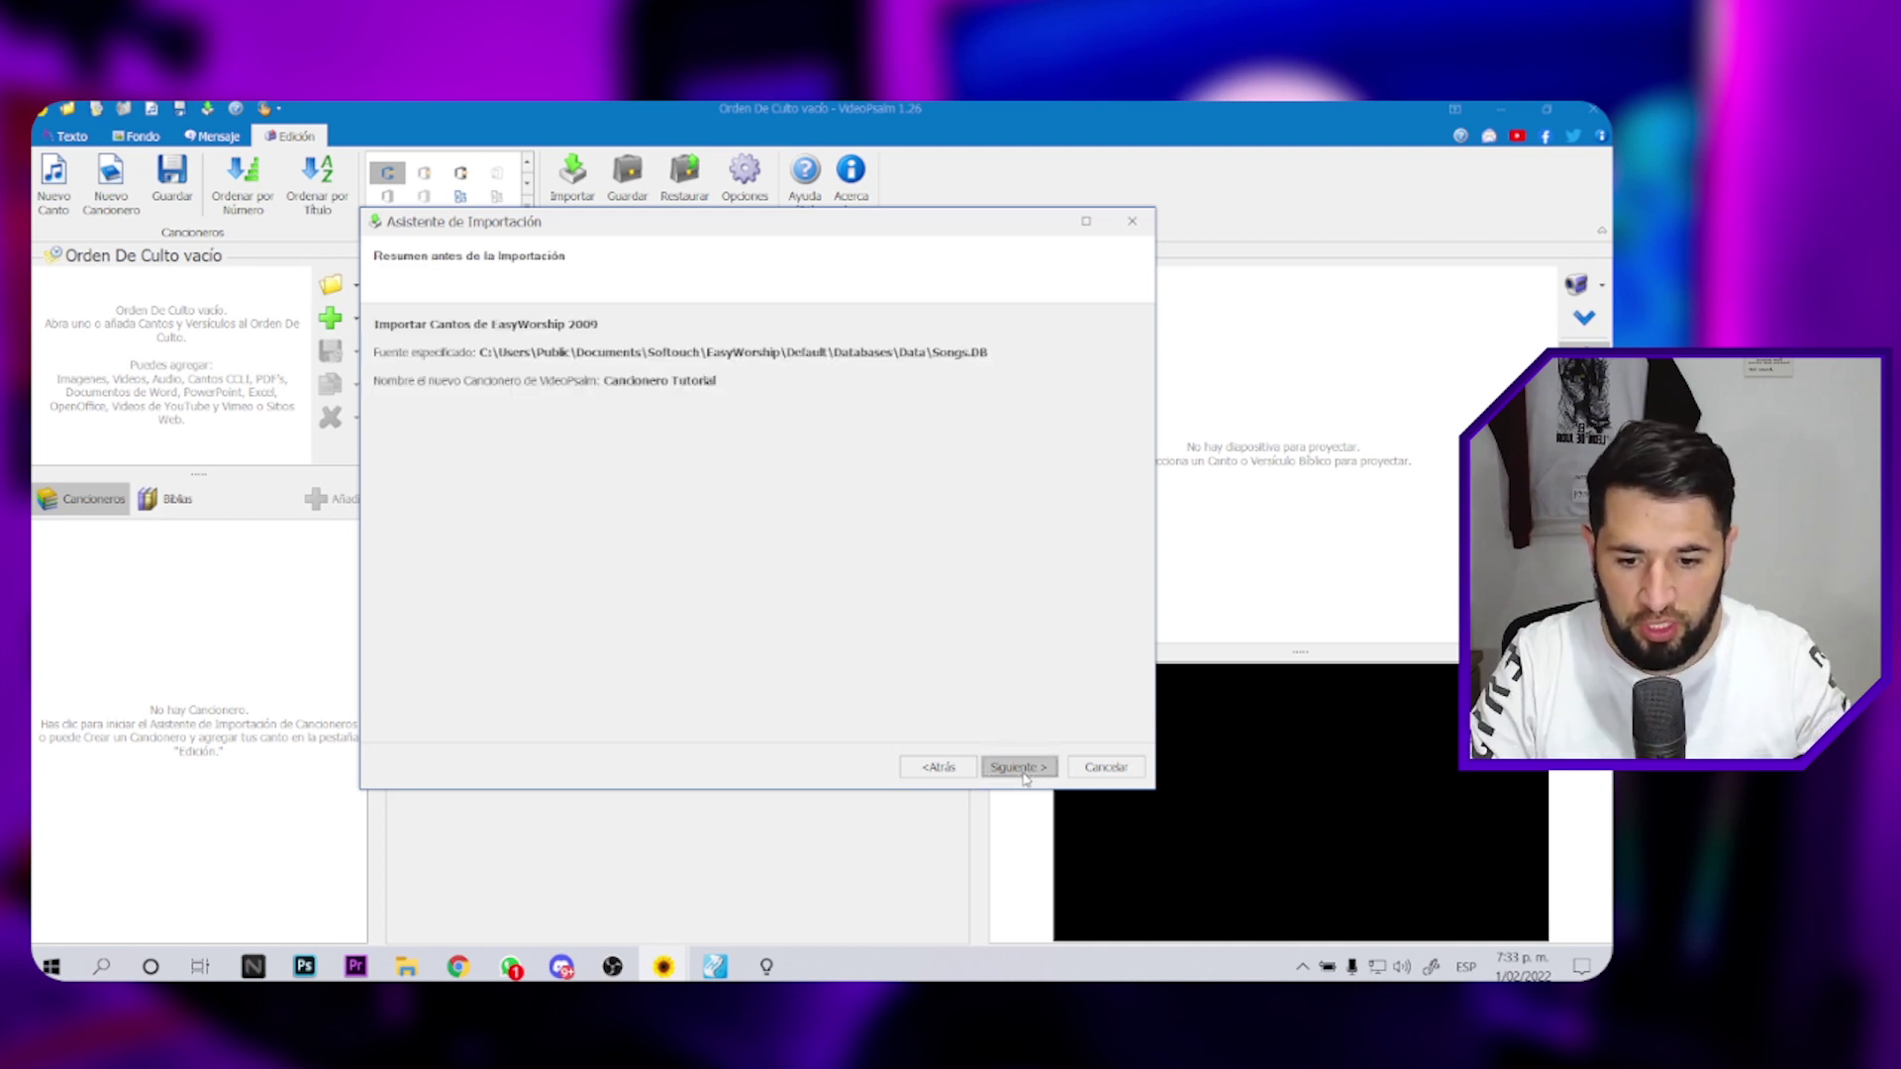
click(1020, 769)
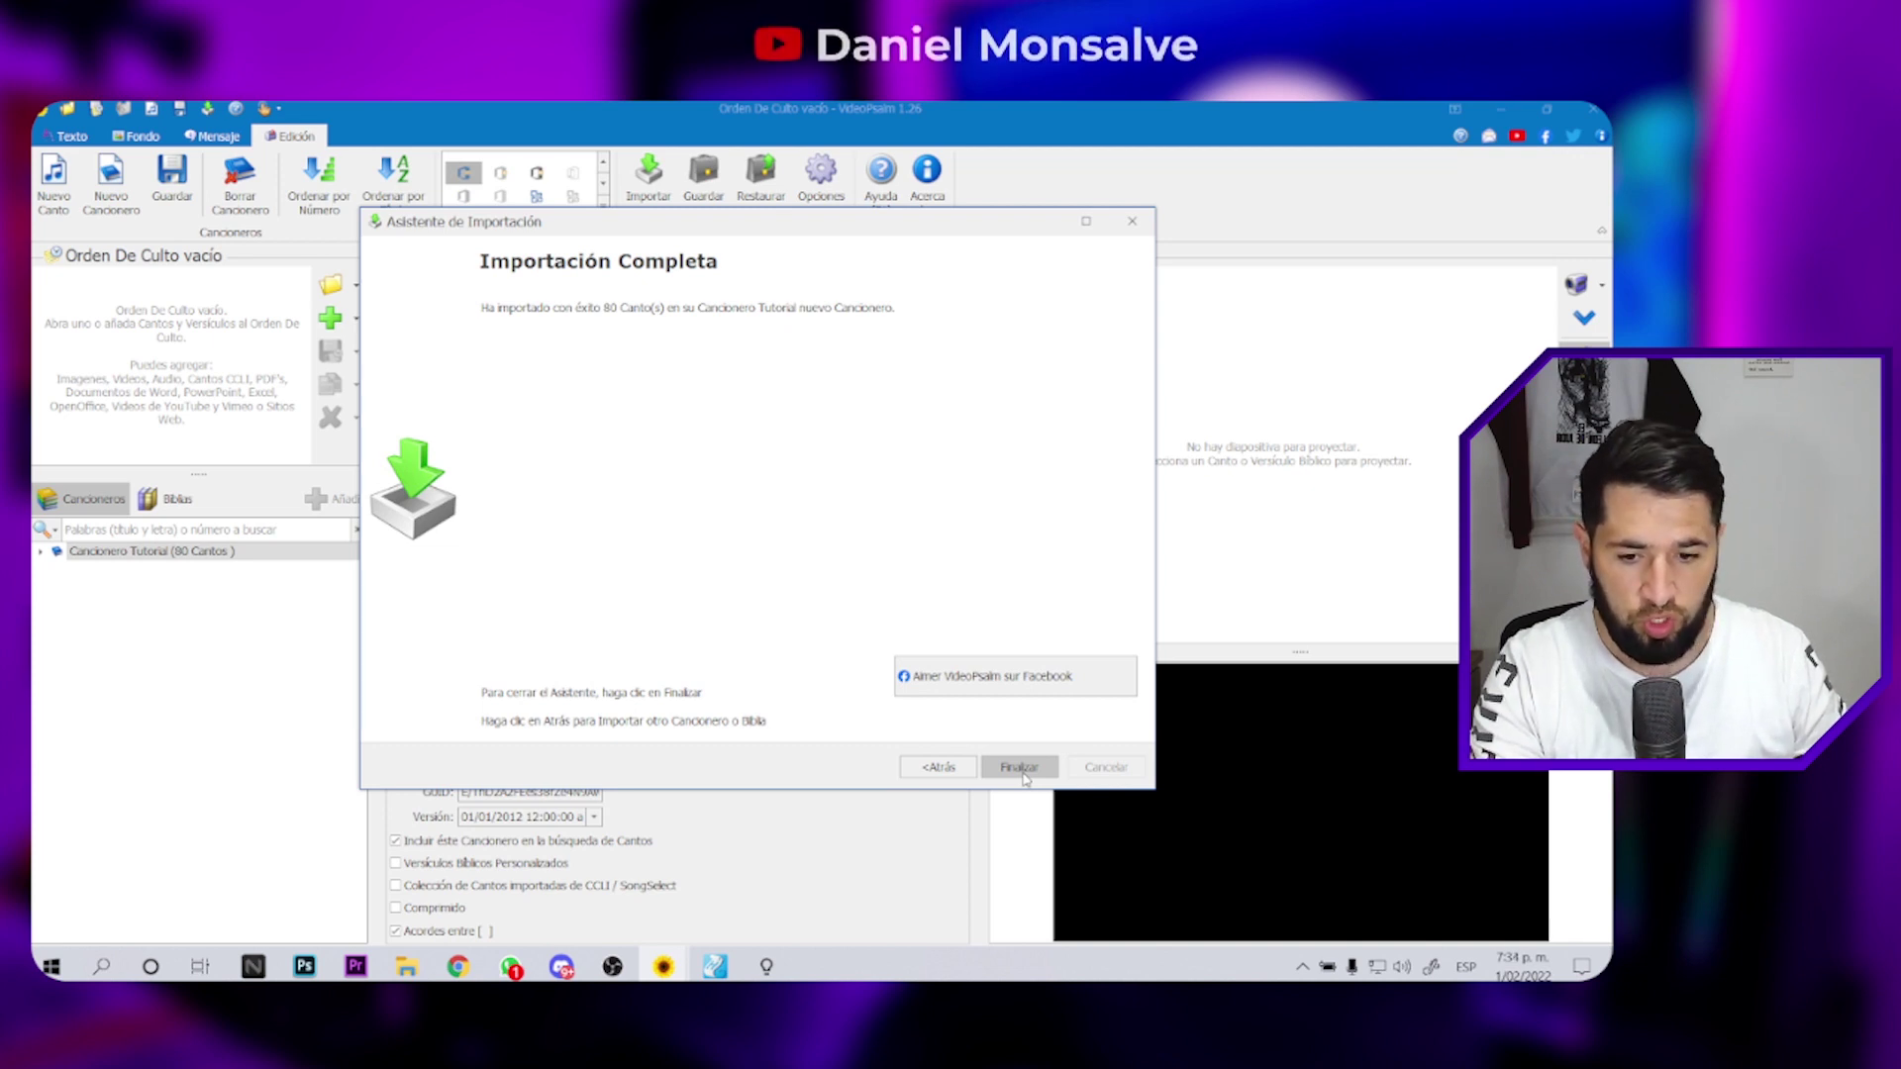
click(1022, 769)
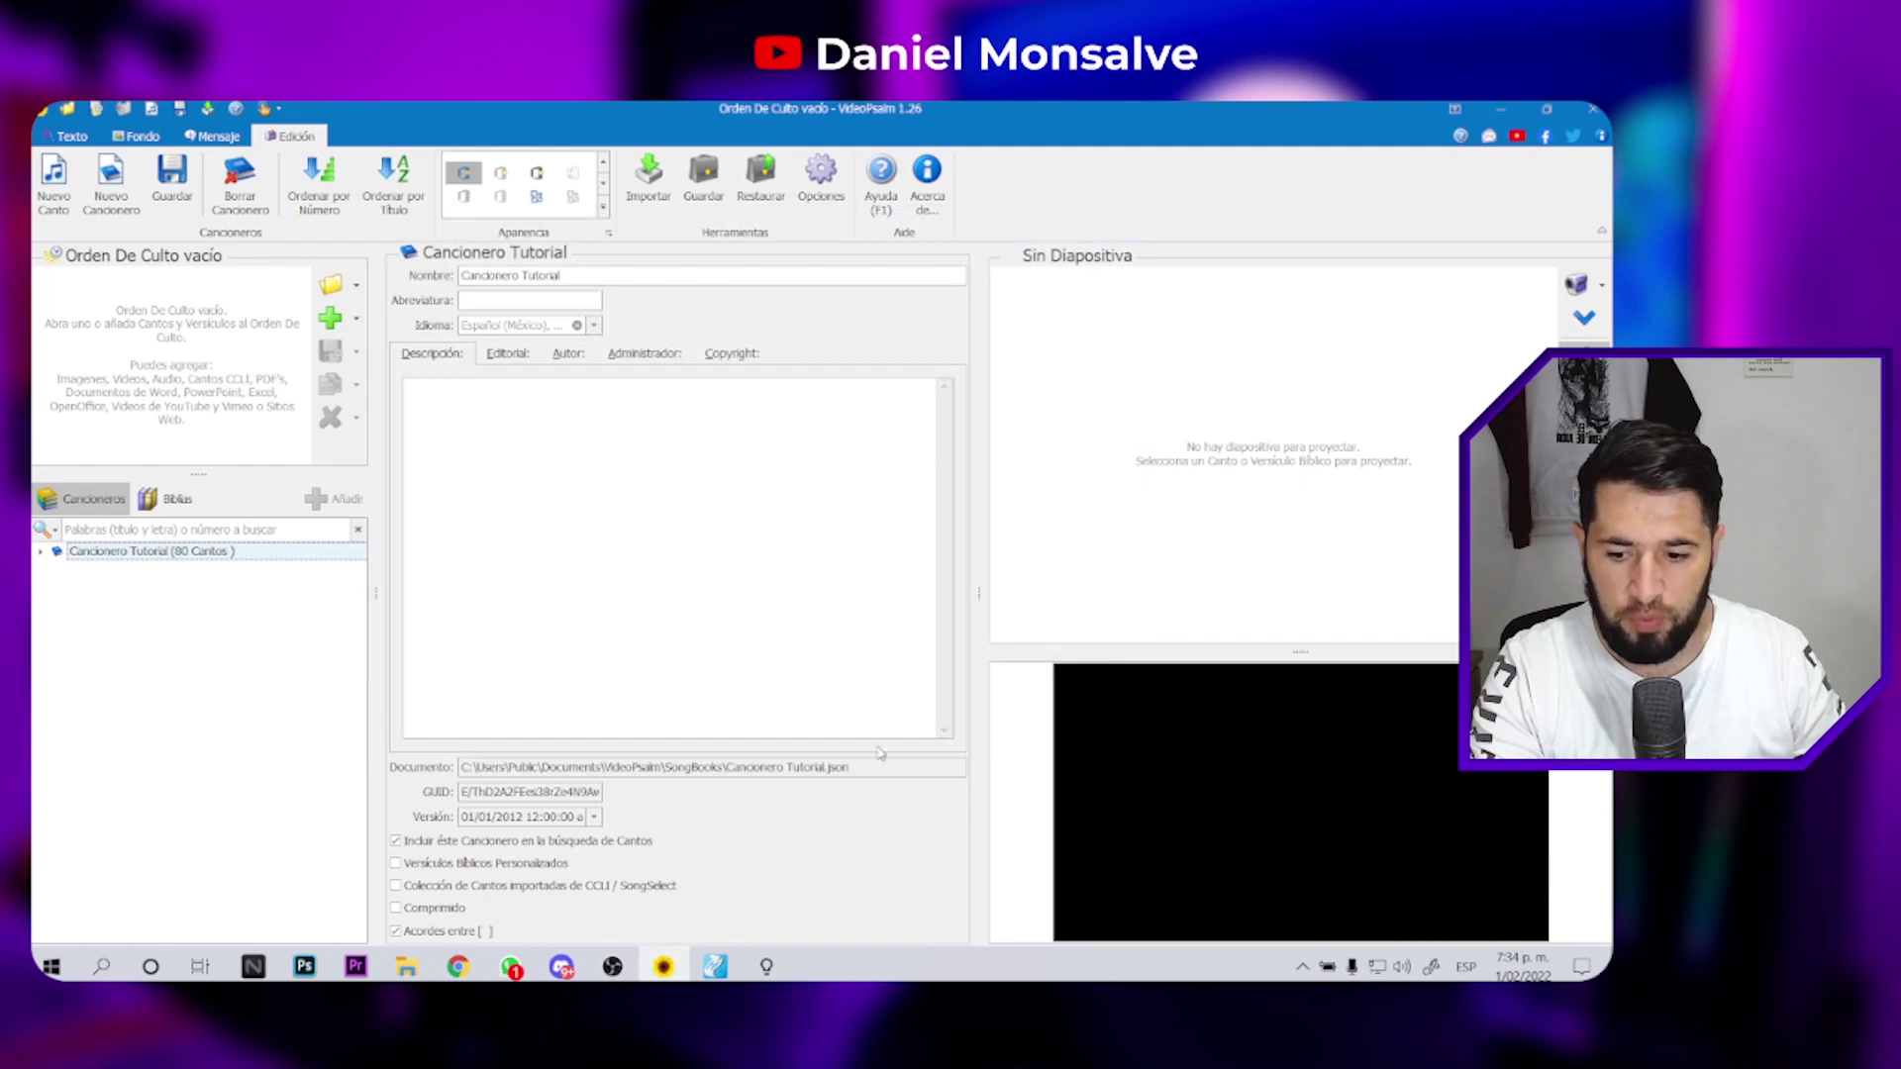
- Expand the Cancionero Tutorial songbook, look through its imported songs and collapse it again
click(44, 553)
drag(357, 616, 356, 821)
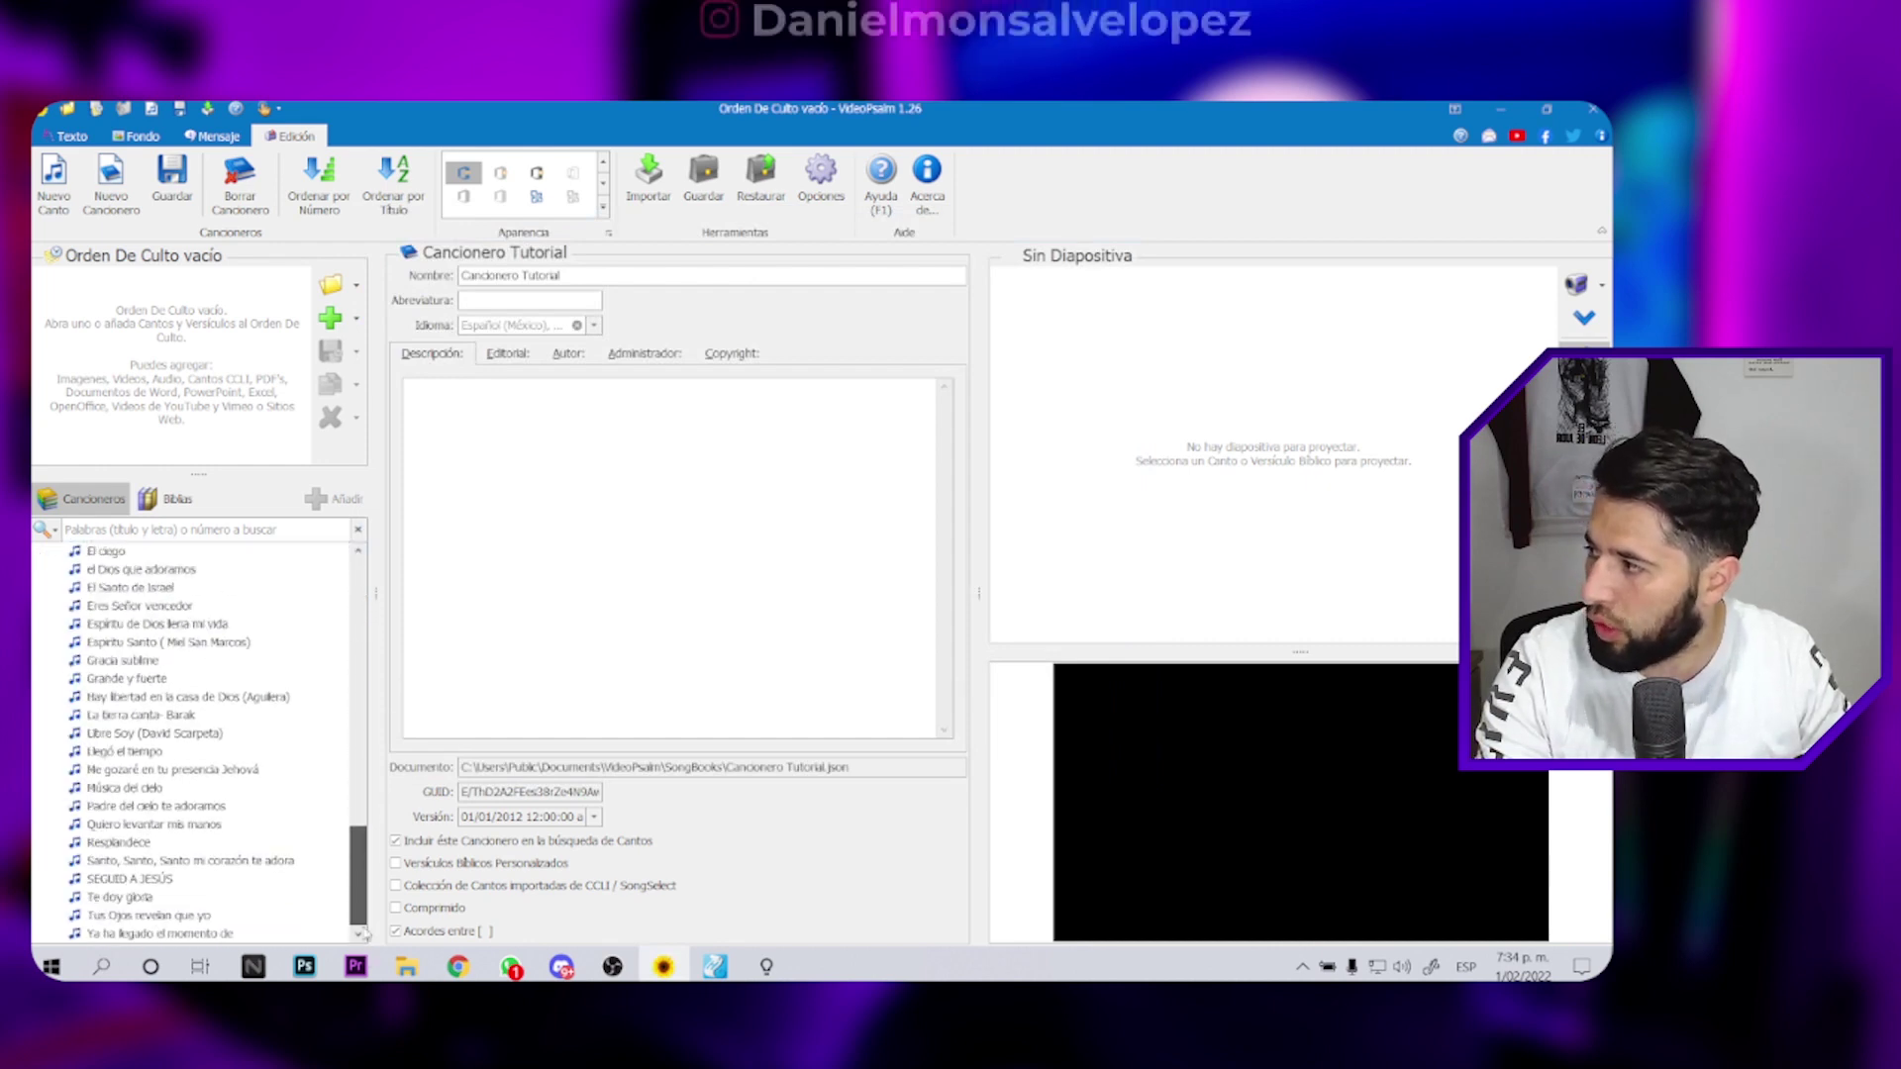
scroll(45, 553, up, 8)
click(44, 553)
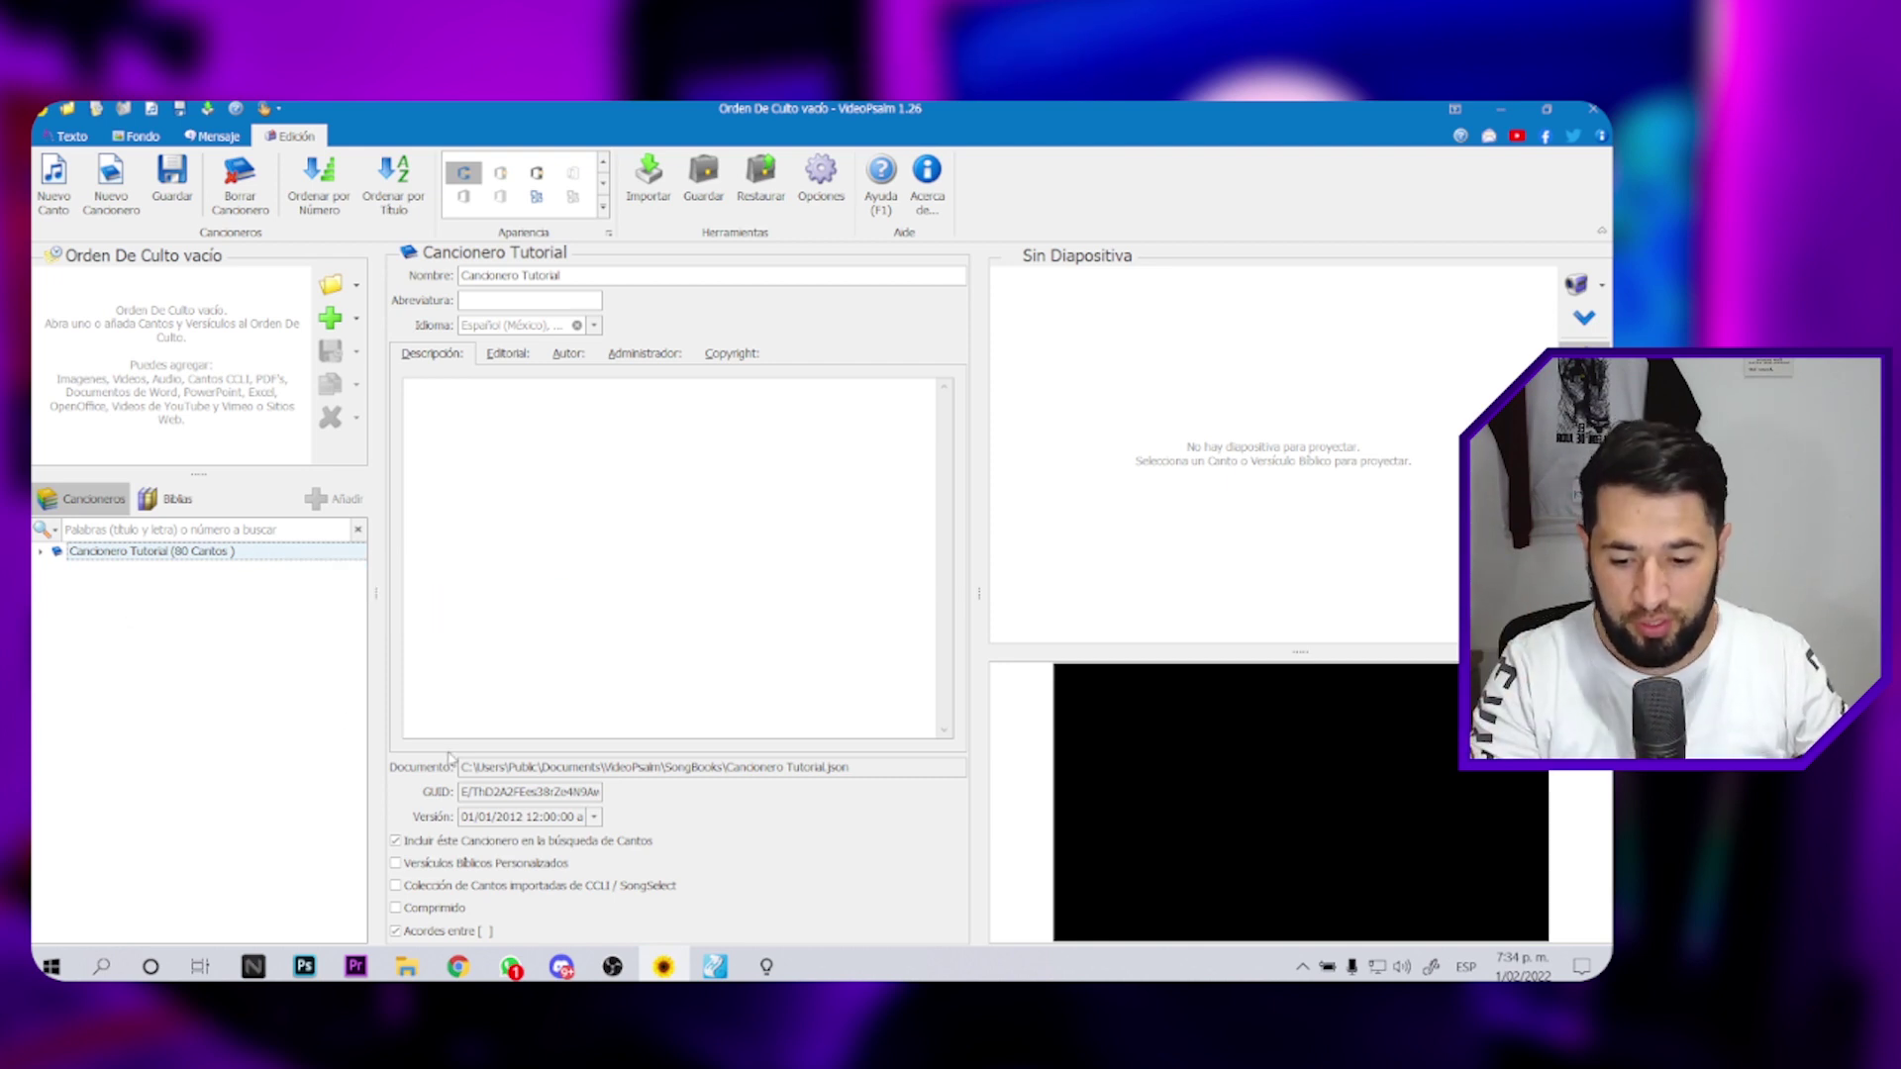
- Look at the Prueba Copia de seguridad folder and its full path in File Explorer, and return to VideoPsalm
mouse_move(411, 969)
click(535, 896)
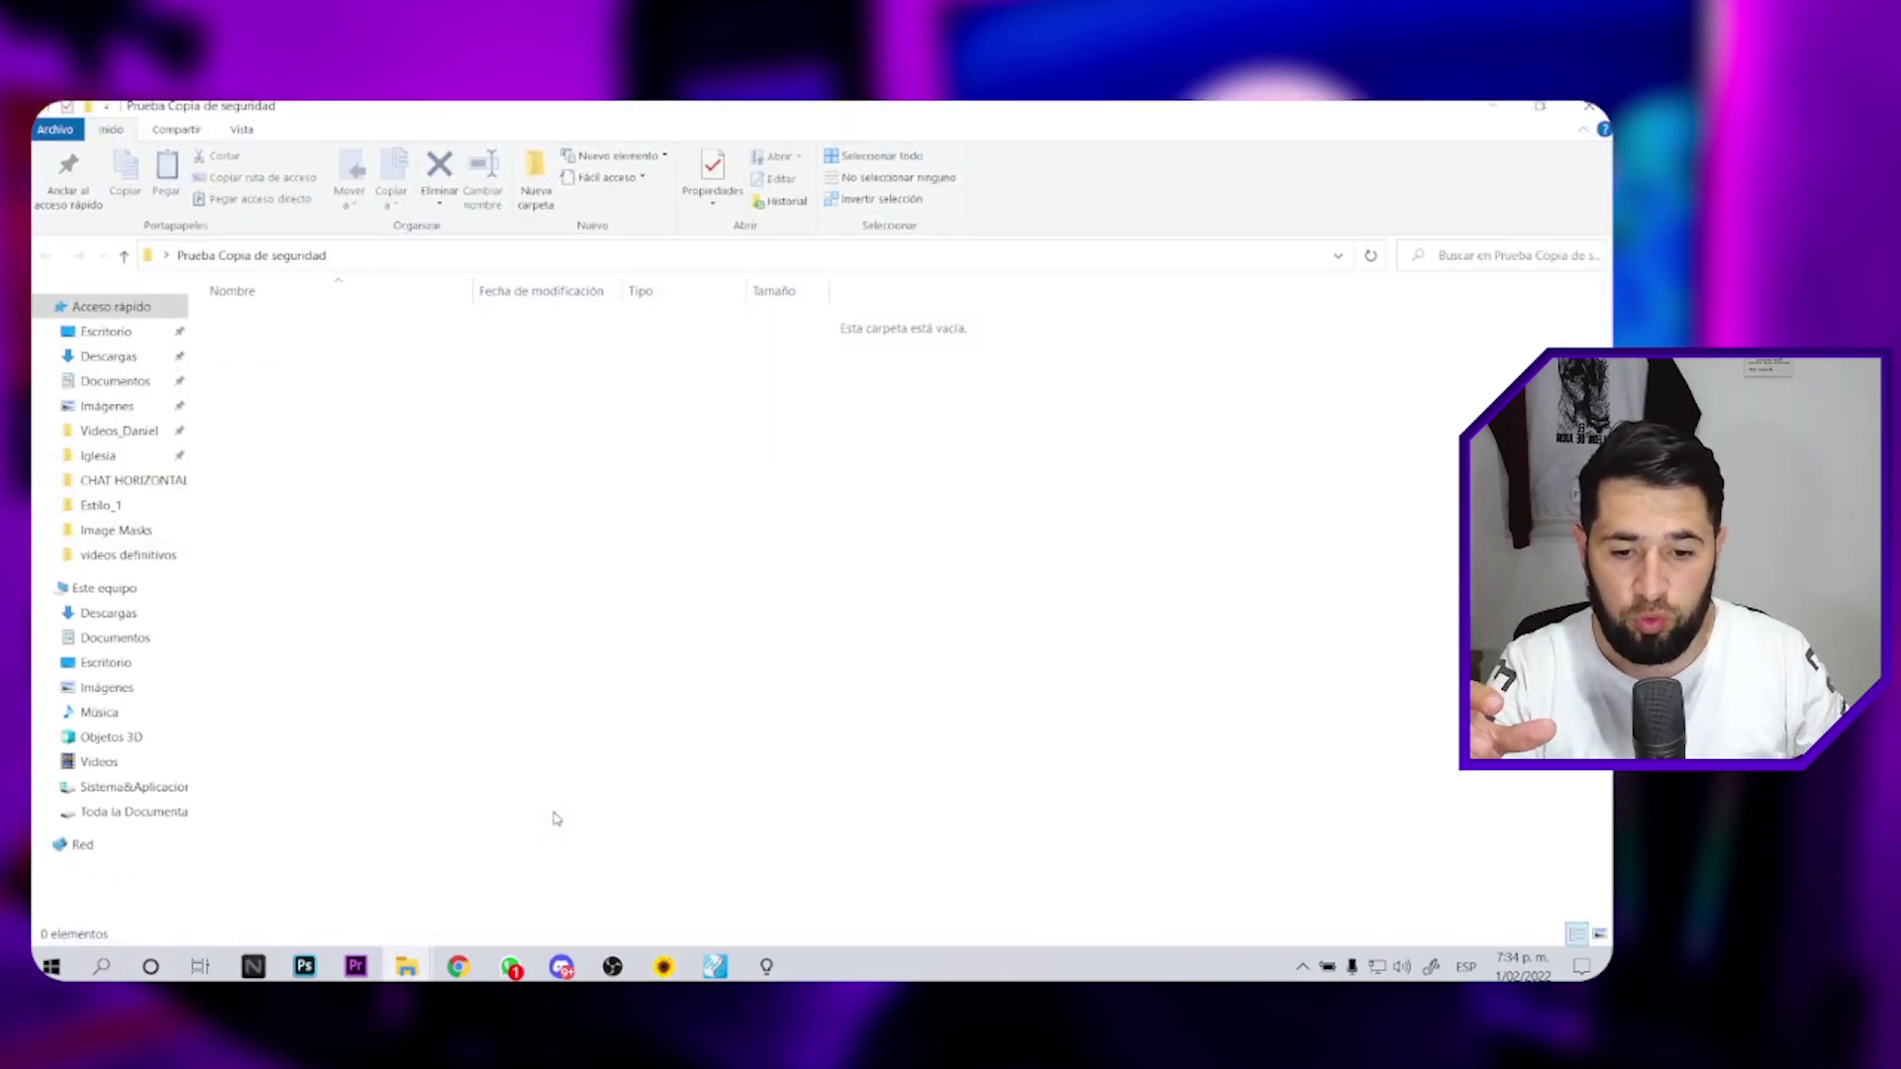
click(479, 257)
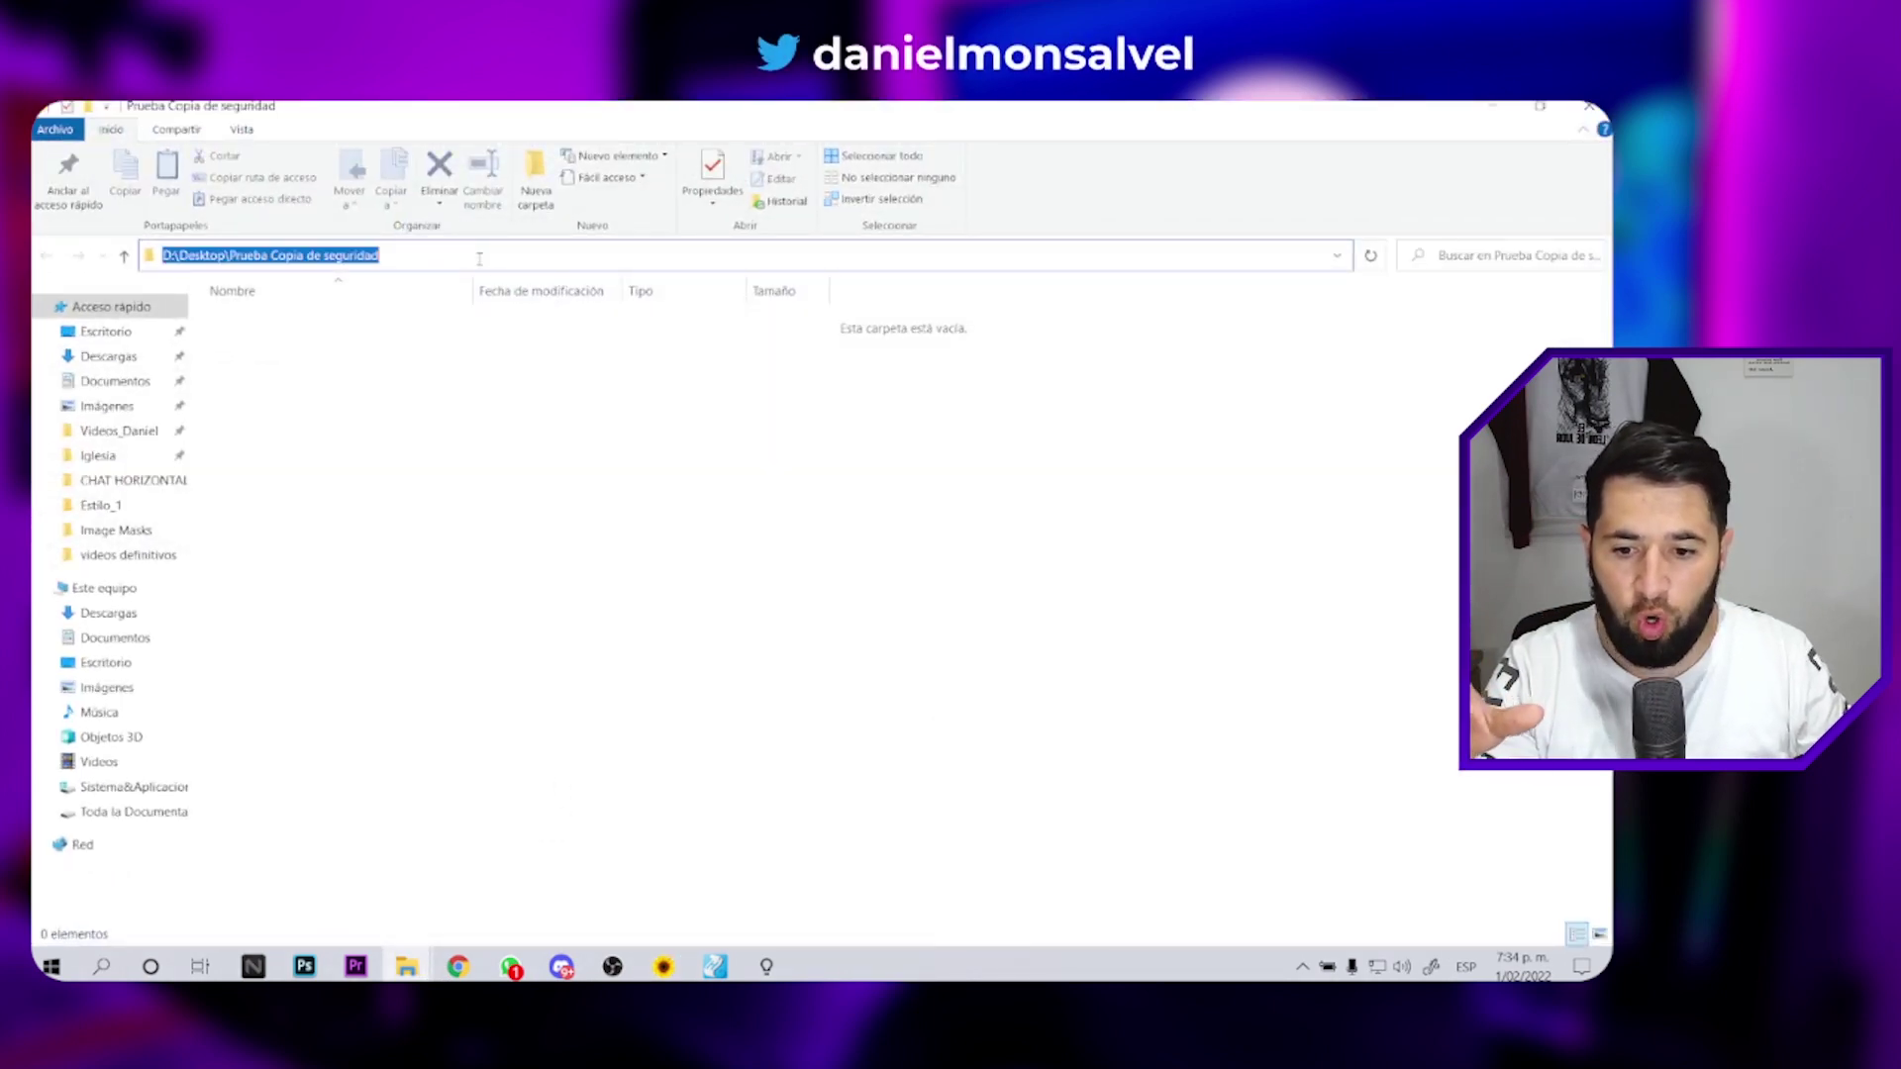
click(1500, 117)
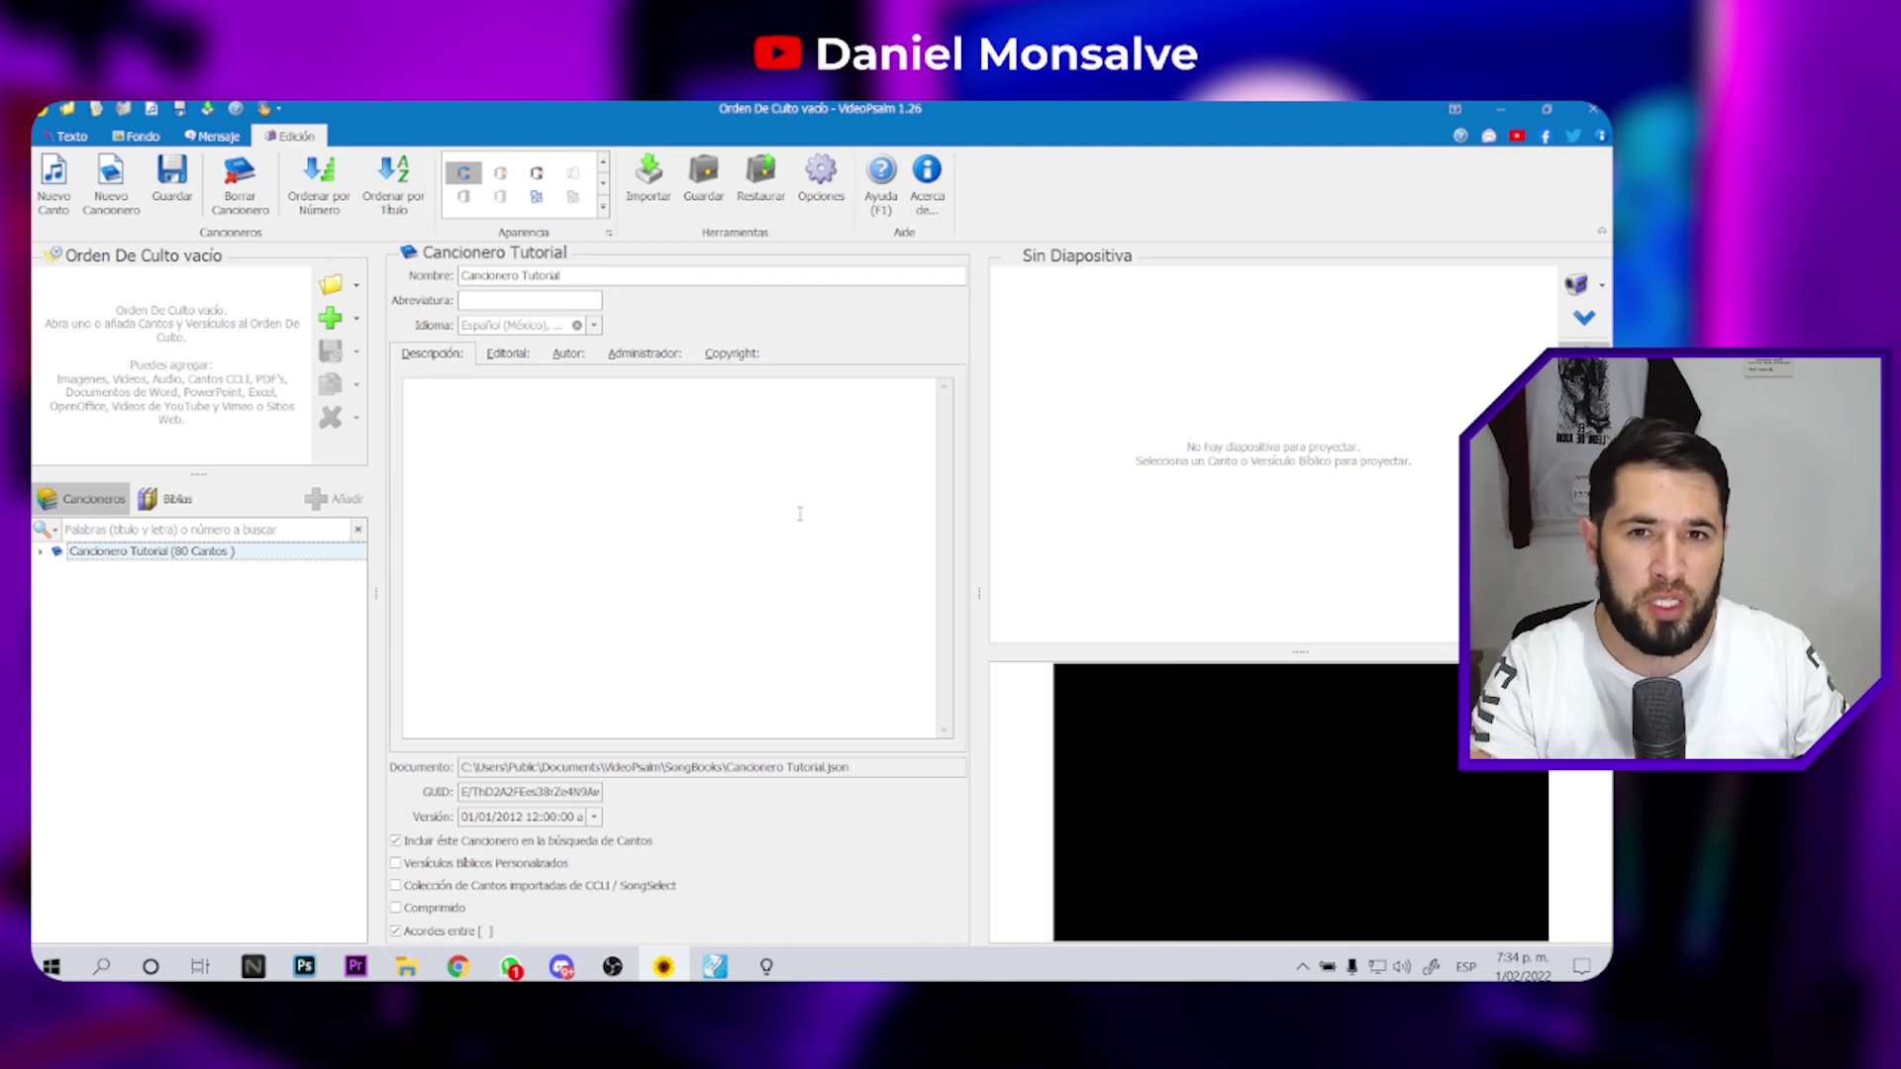
- Set up a VideoPsalm backup with the Desktop folder Prueba Copia de seguridad as the place to save the documents
click(712, 201)
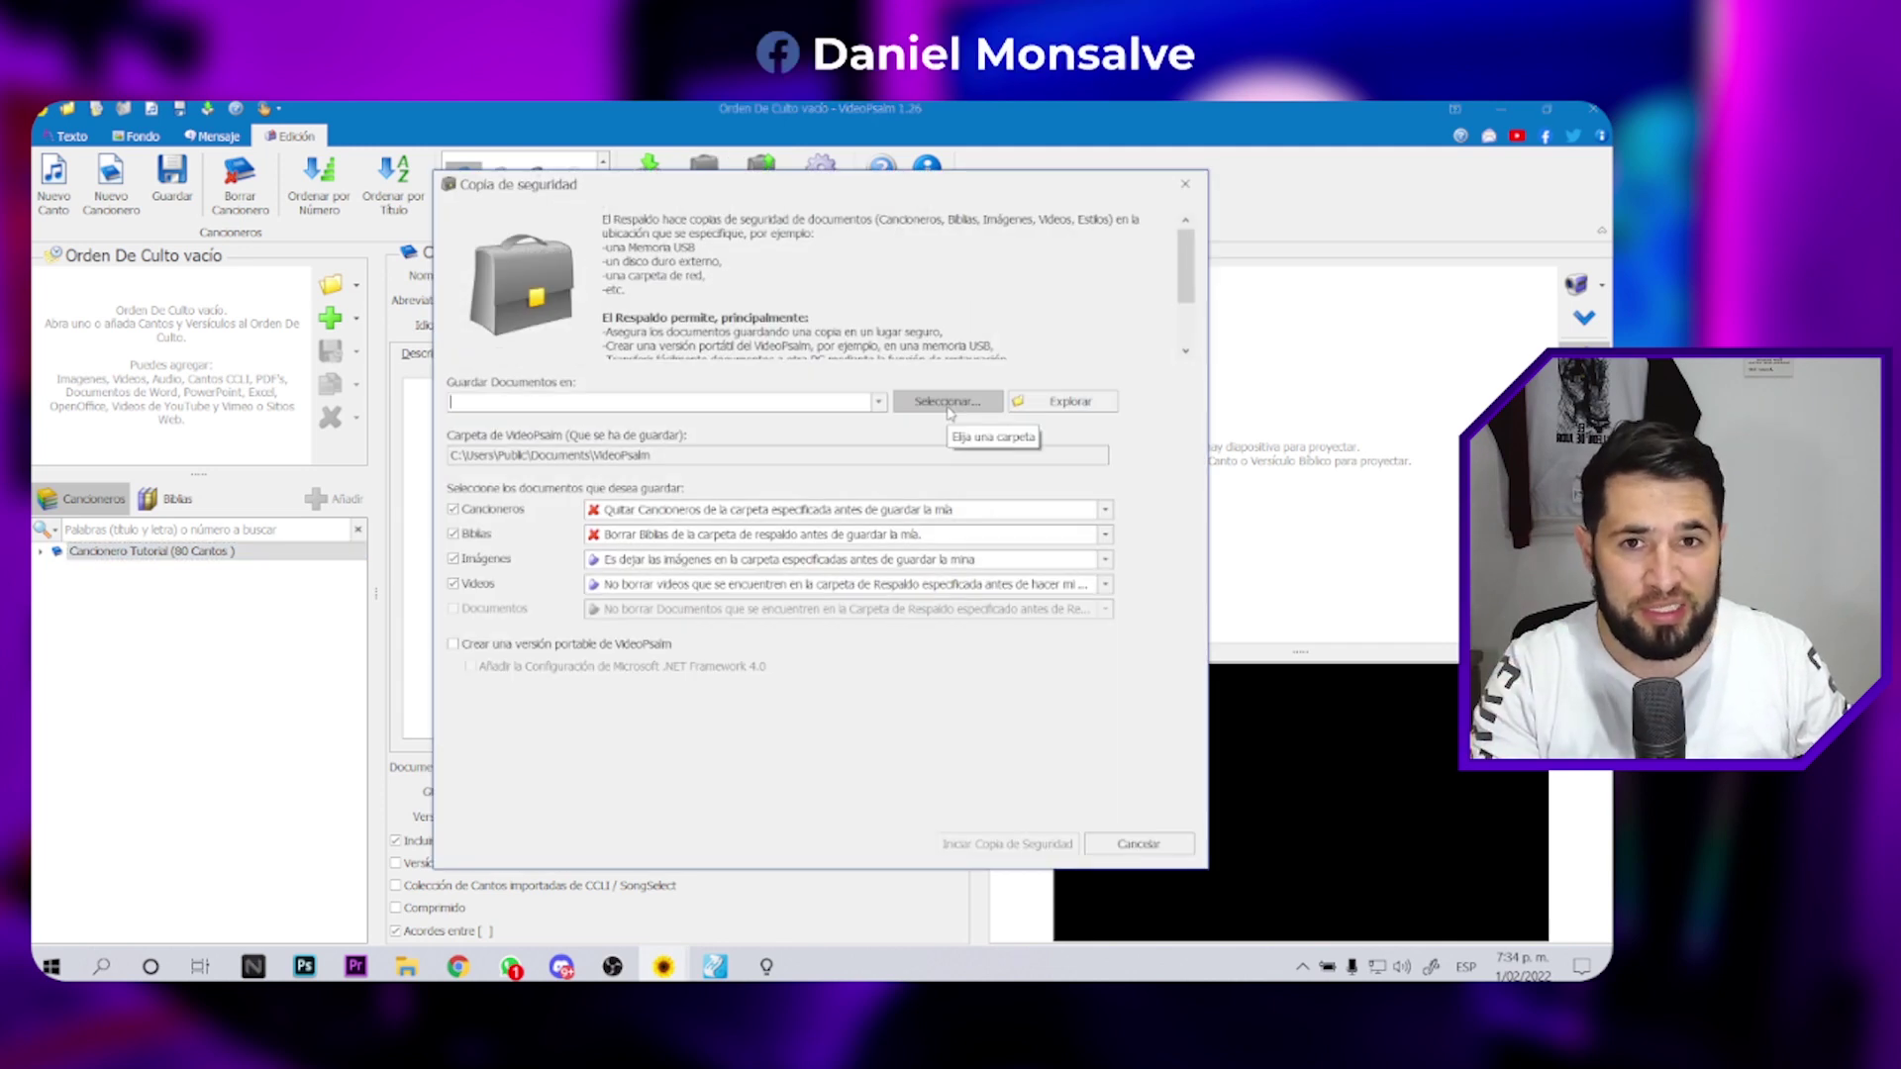
click(947, 402)
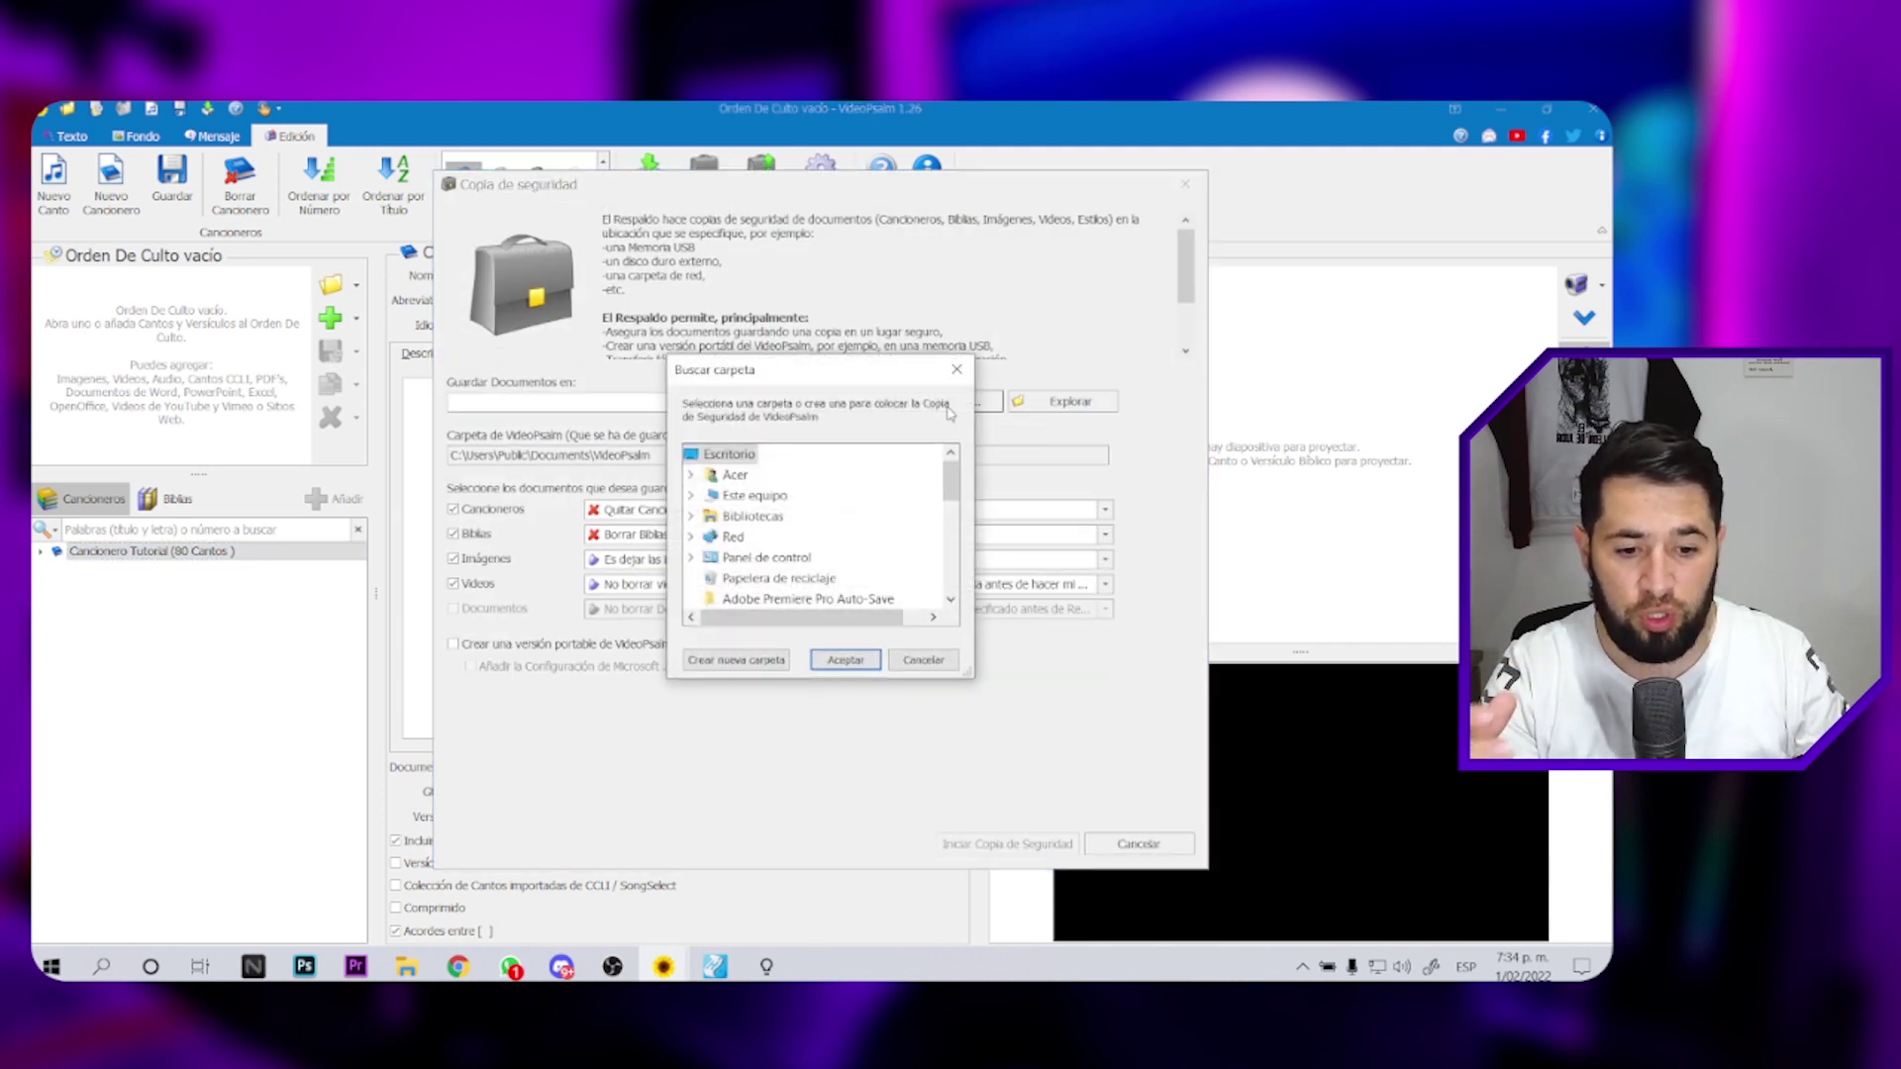
drag(977, 679, 1176, 857)
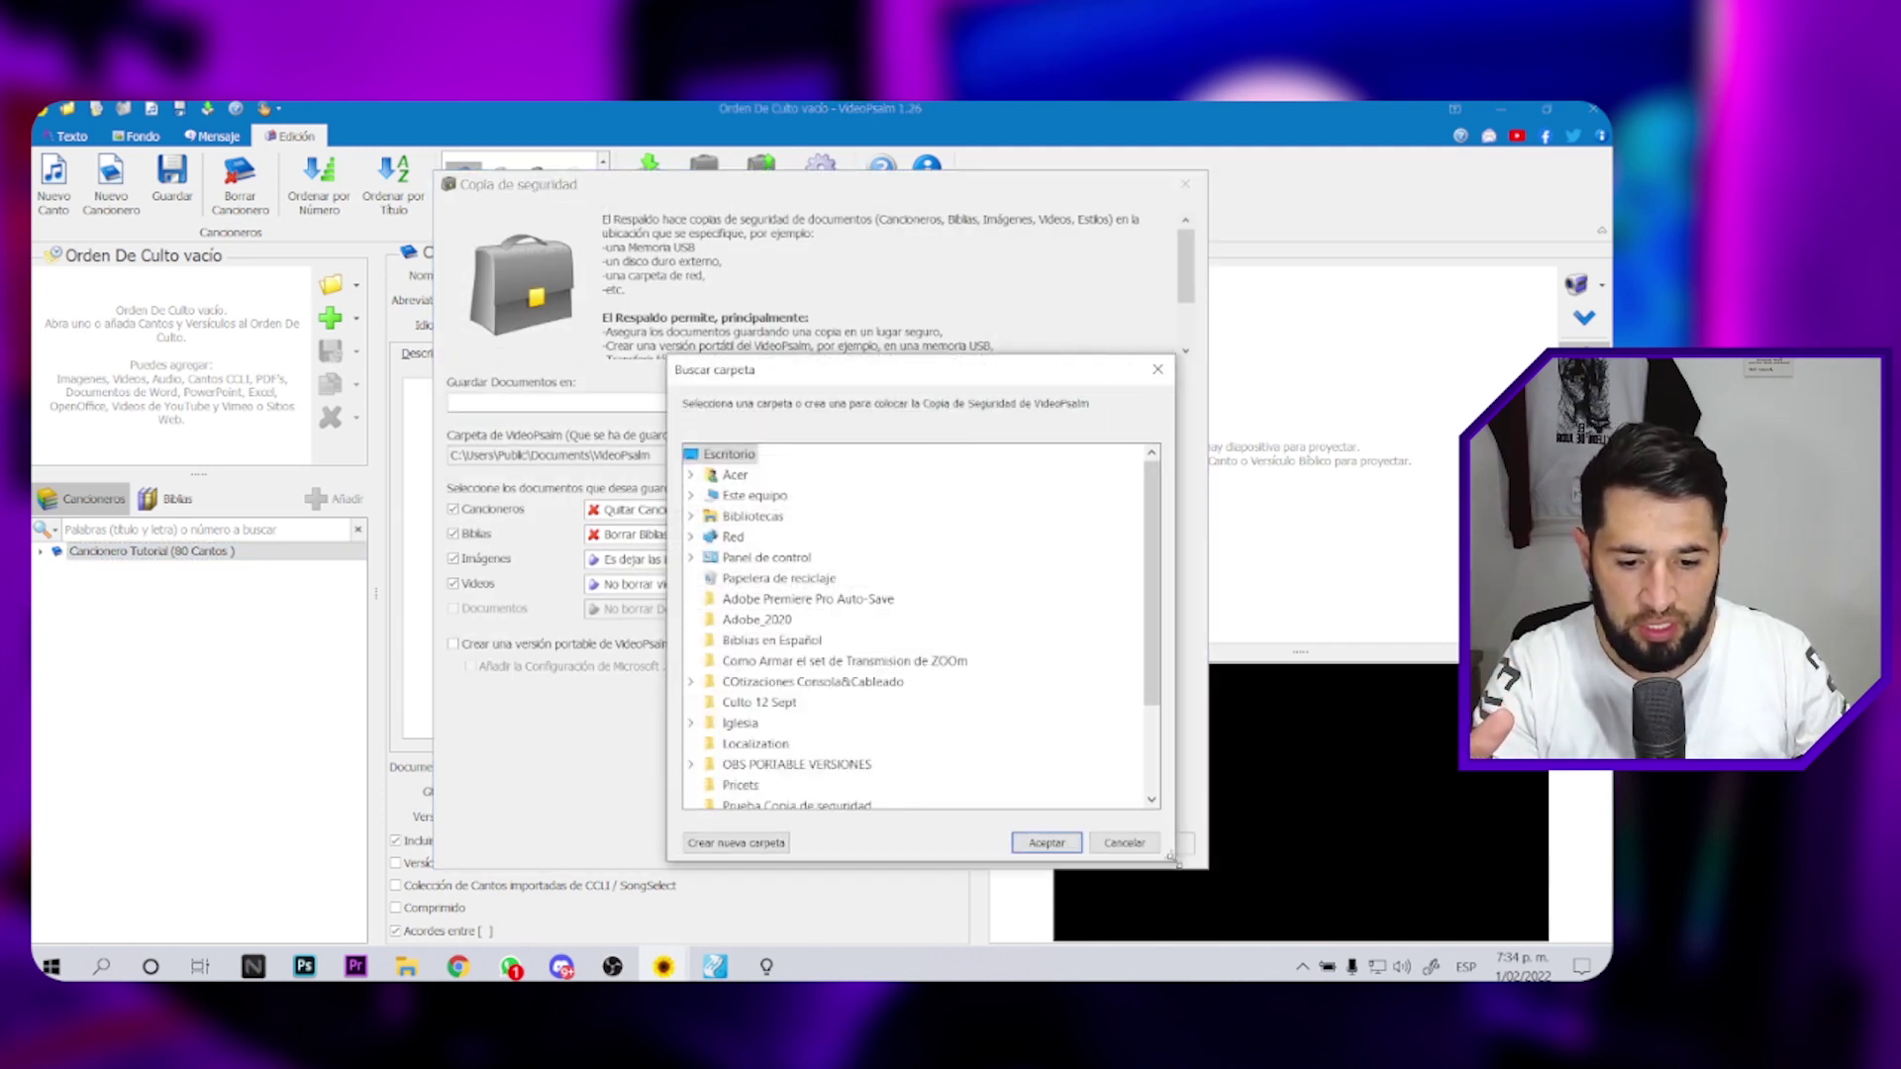
drag(876, 373, 676, 297)
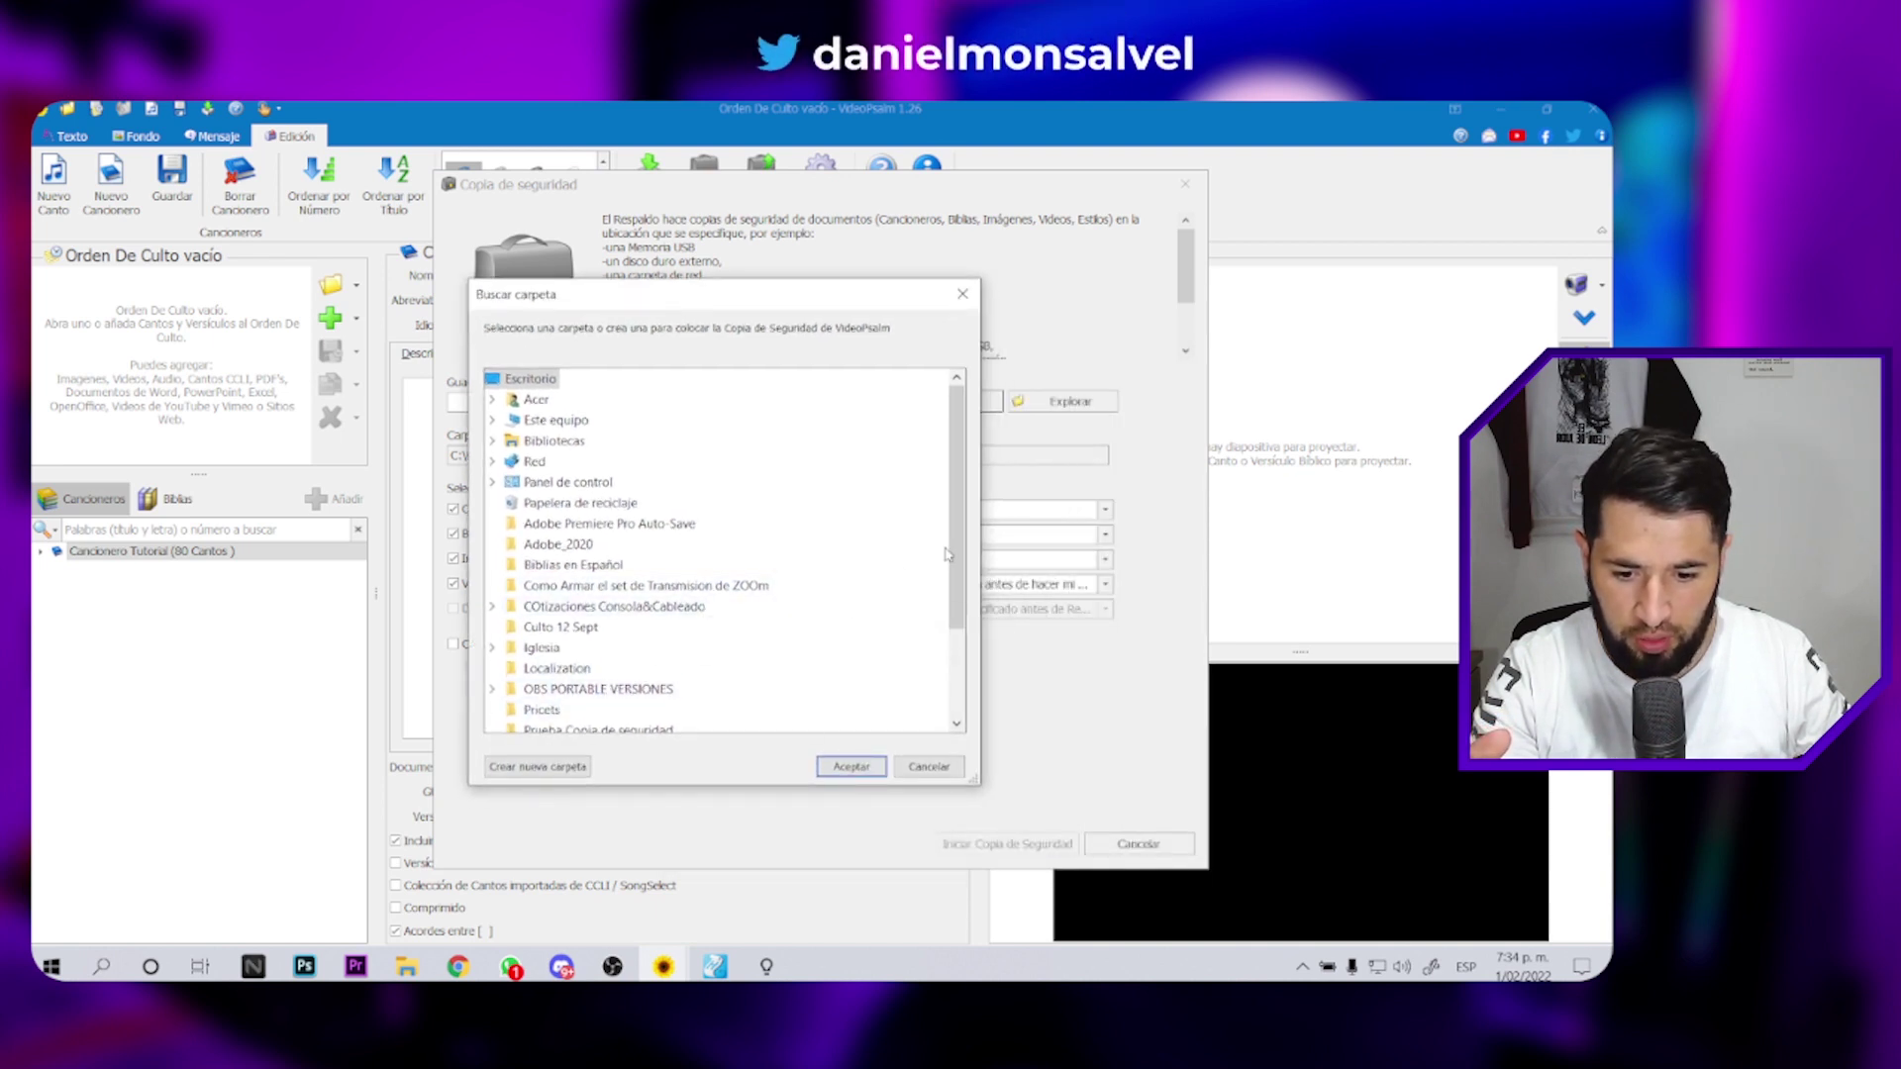
scroll(961, 531, down, 2)
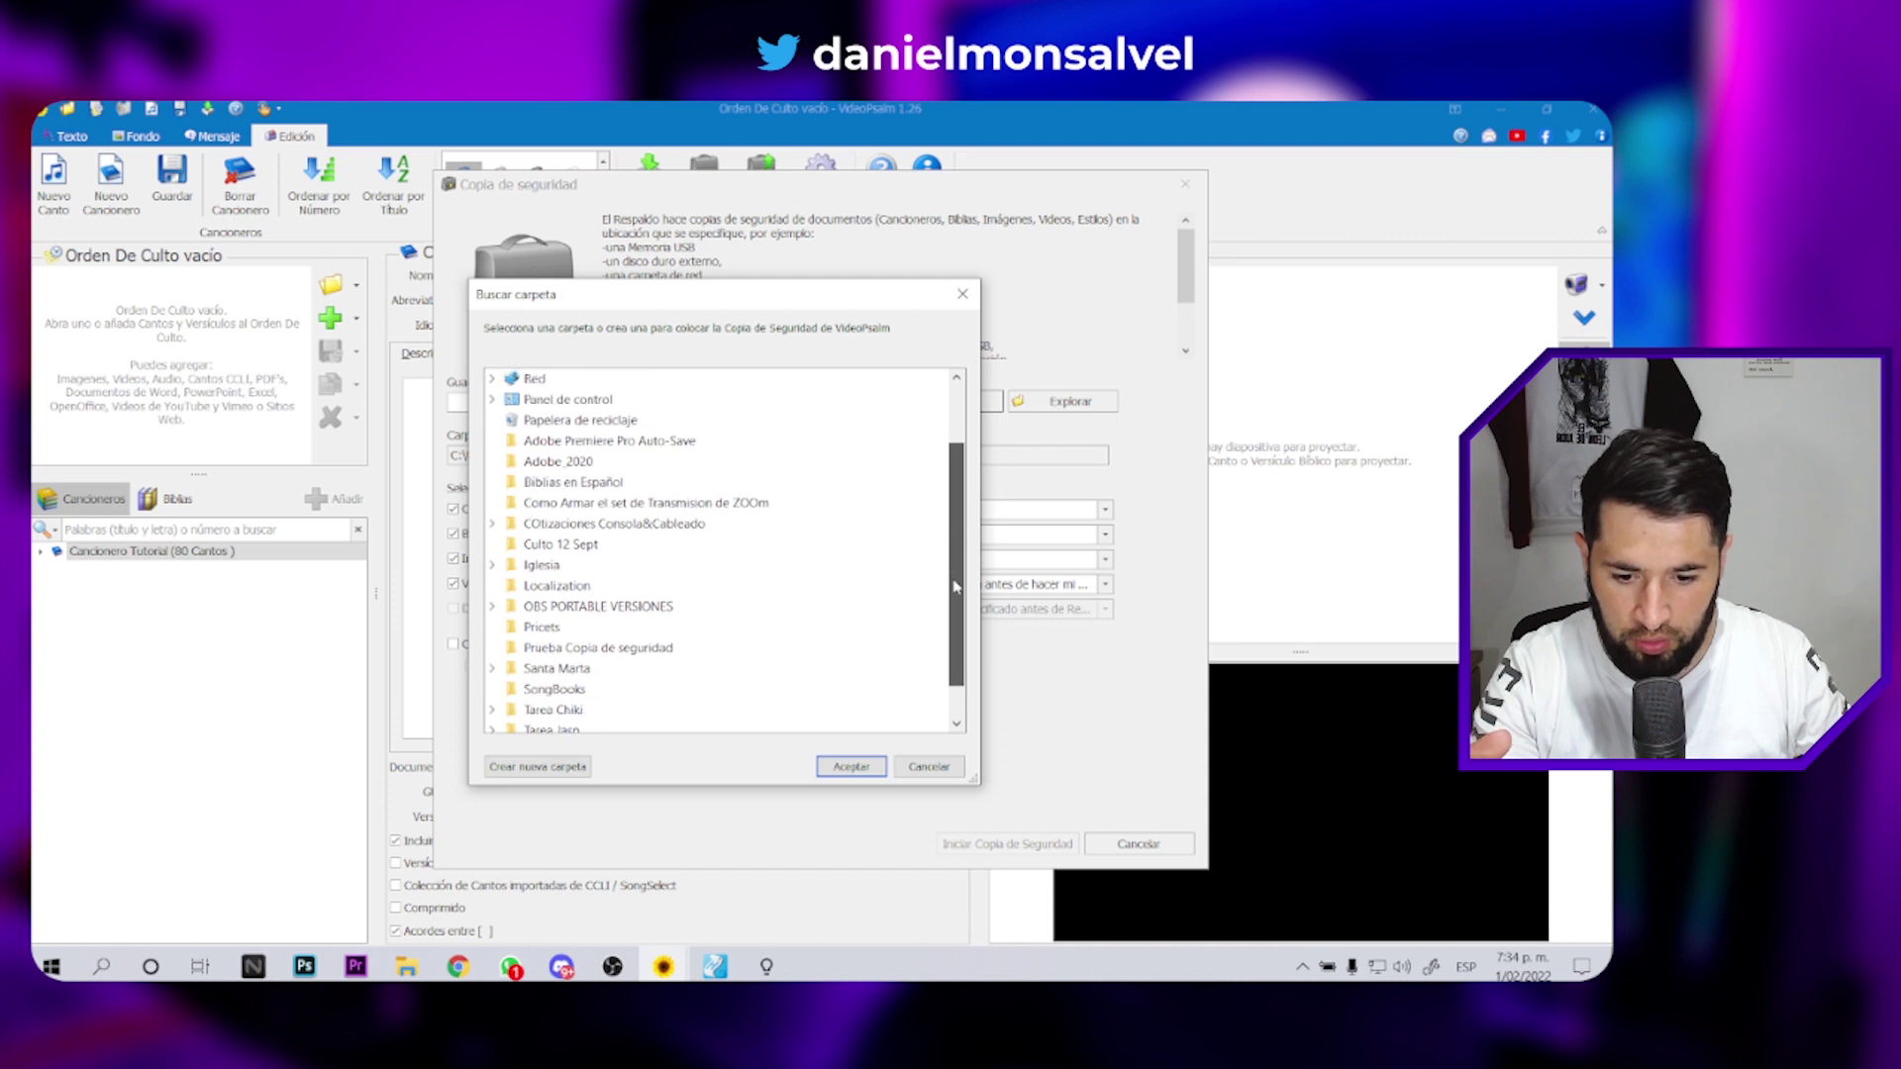
click(598, 605)
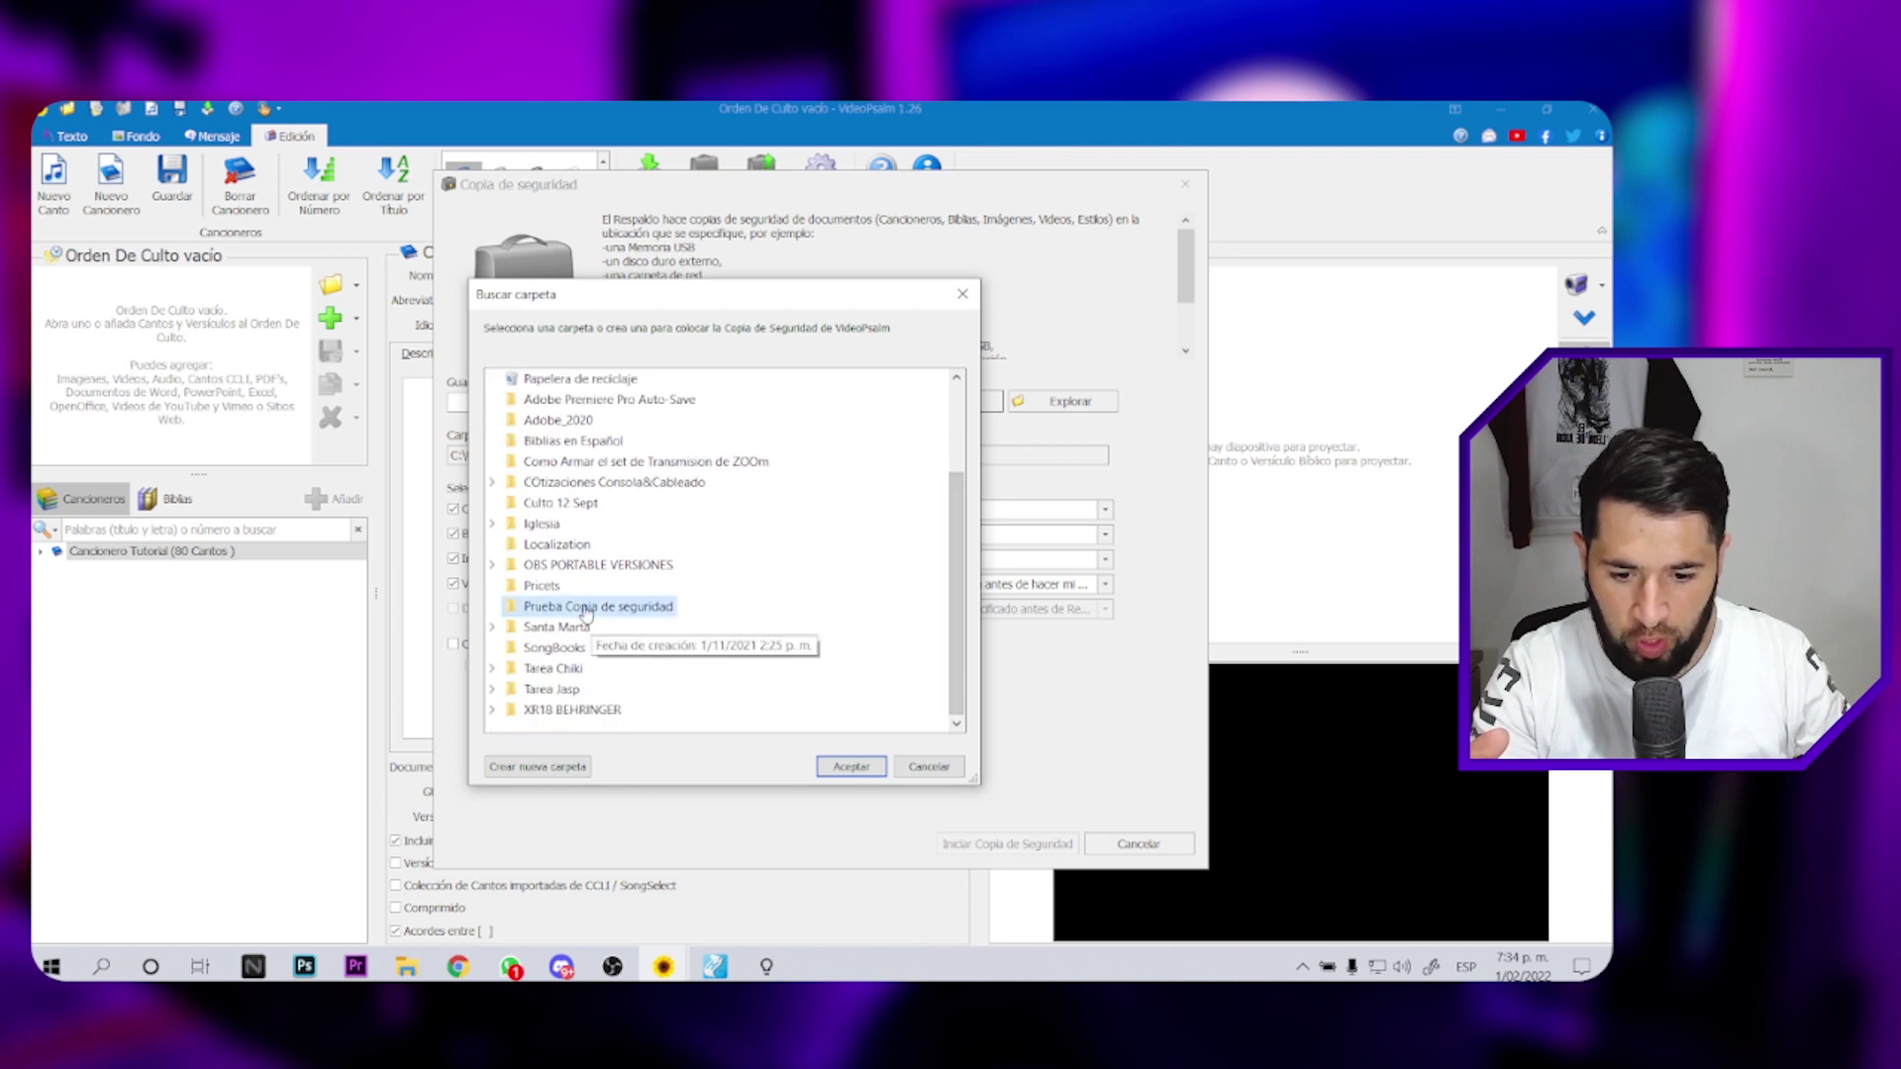
click(850, 766)
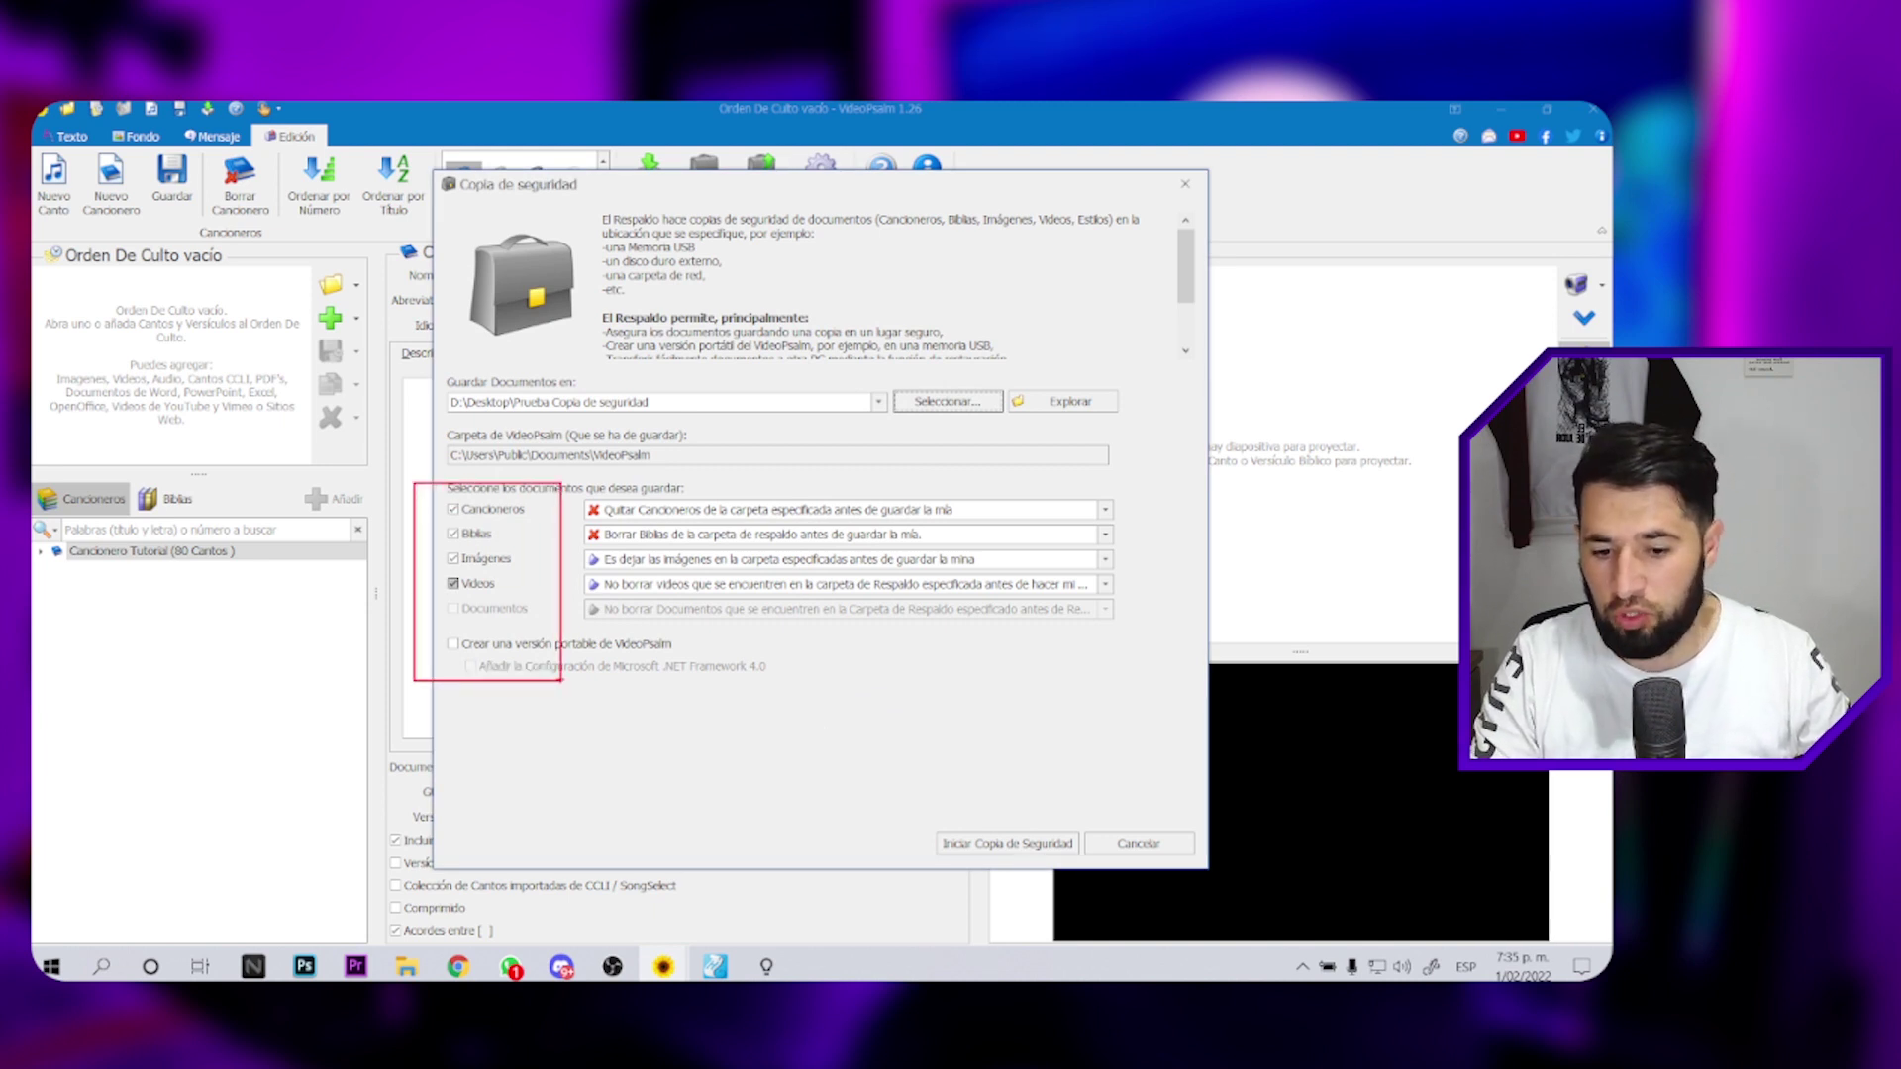
- Exclude videos, images and Bibles so only songbooks are saved, and run the backup
click(453, 583)
click(454, 558)
click(453, 533)
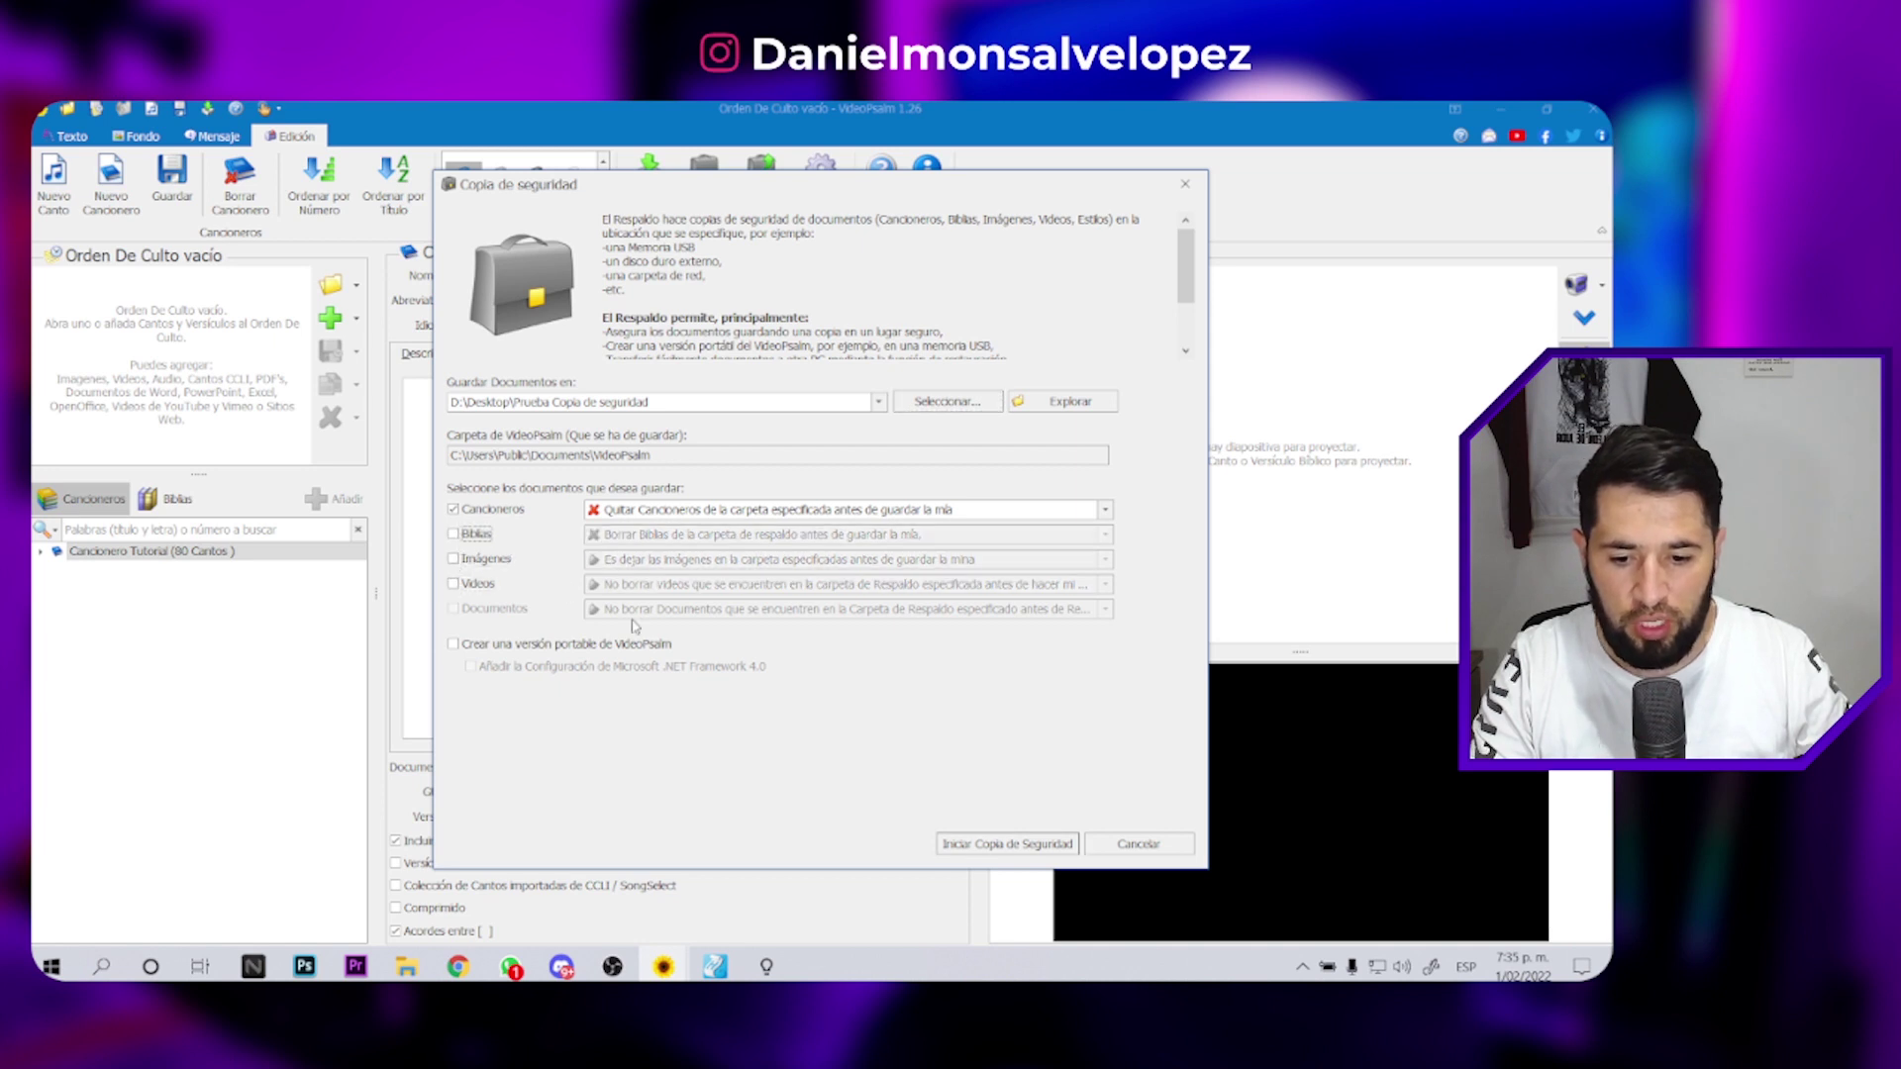
click(1001, 847)
click(780, 558)
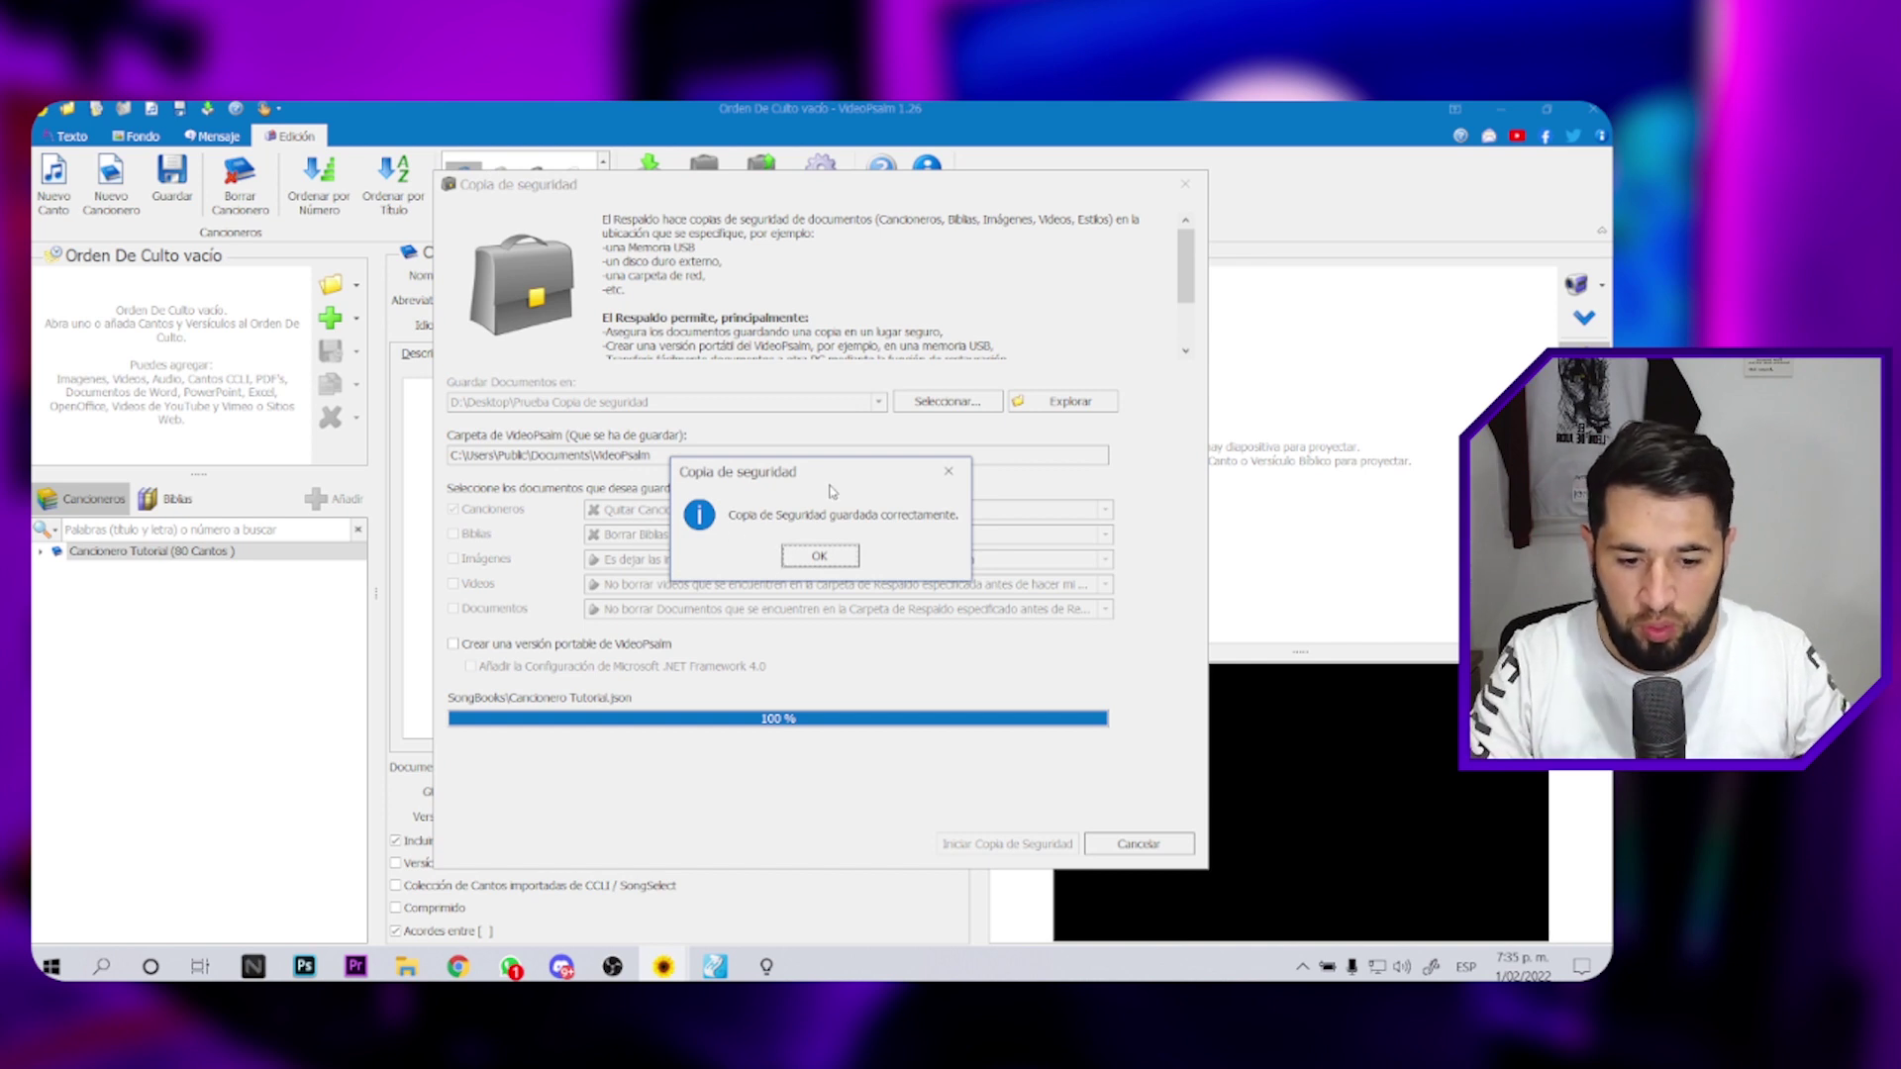
drag(838, 473, 793, 453)
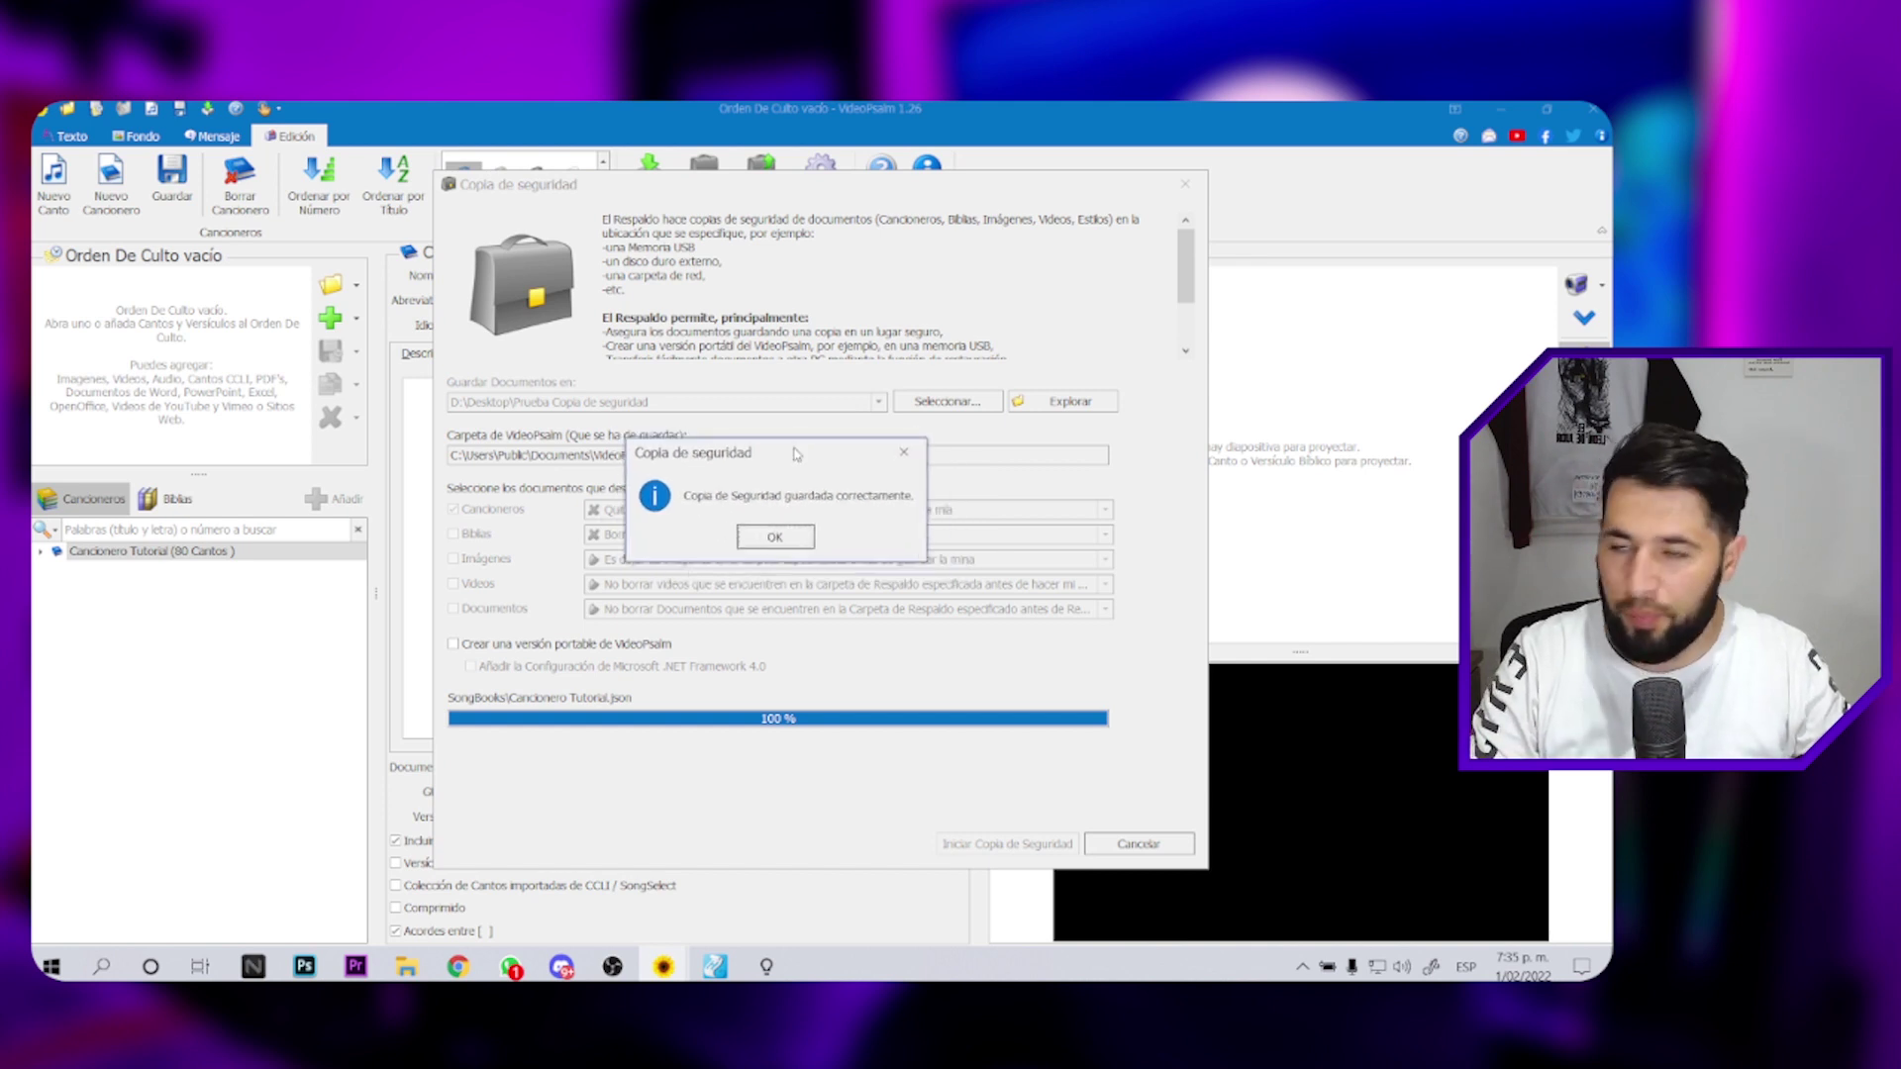
click(774, 537)
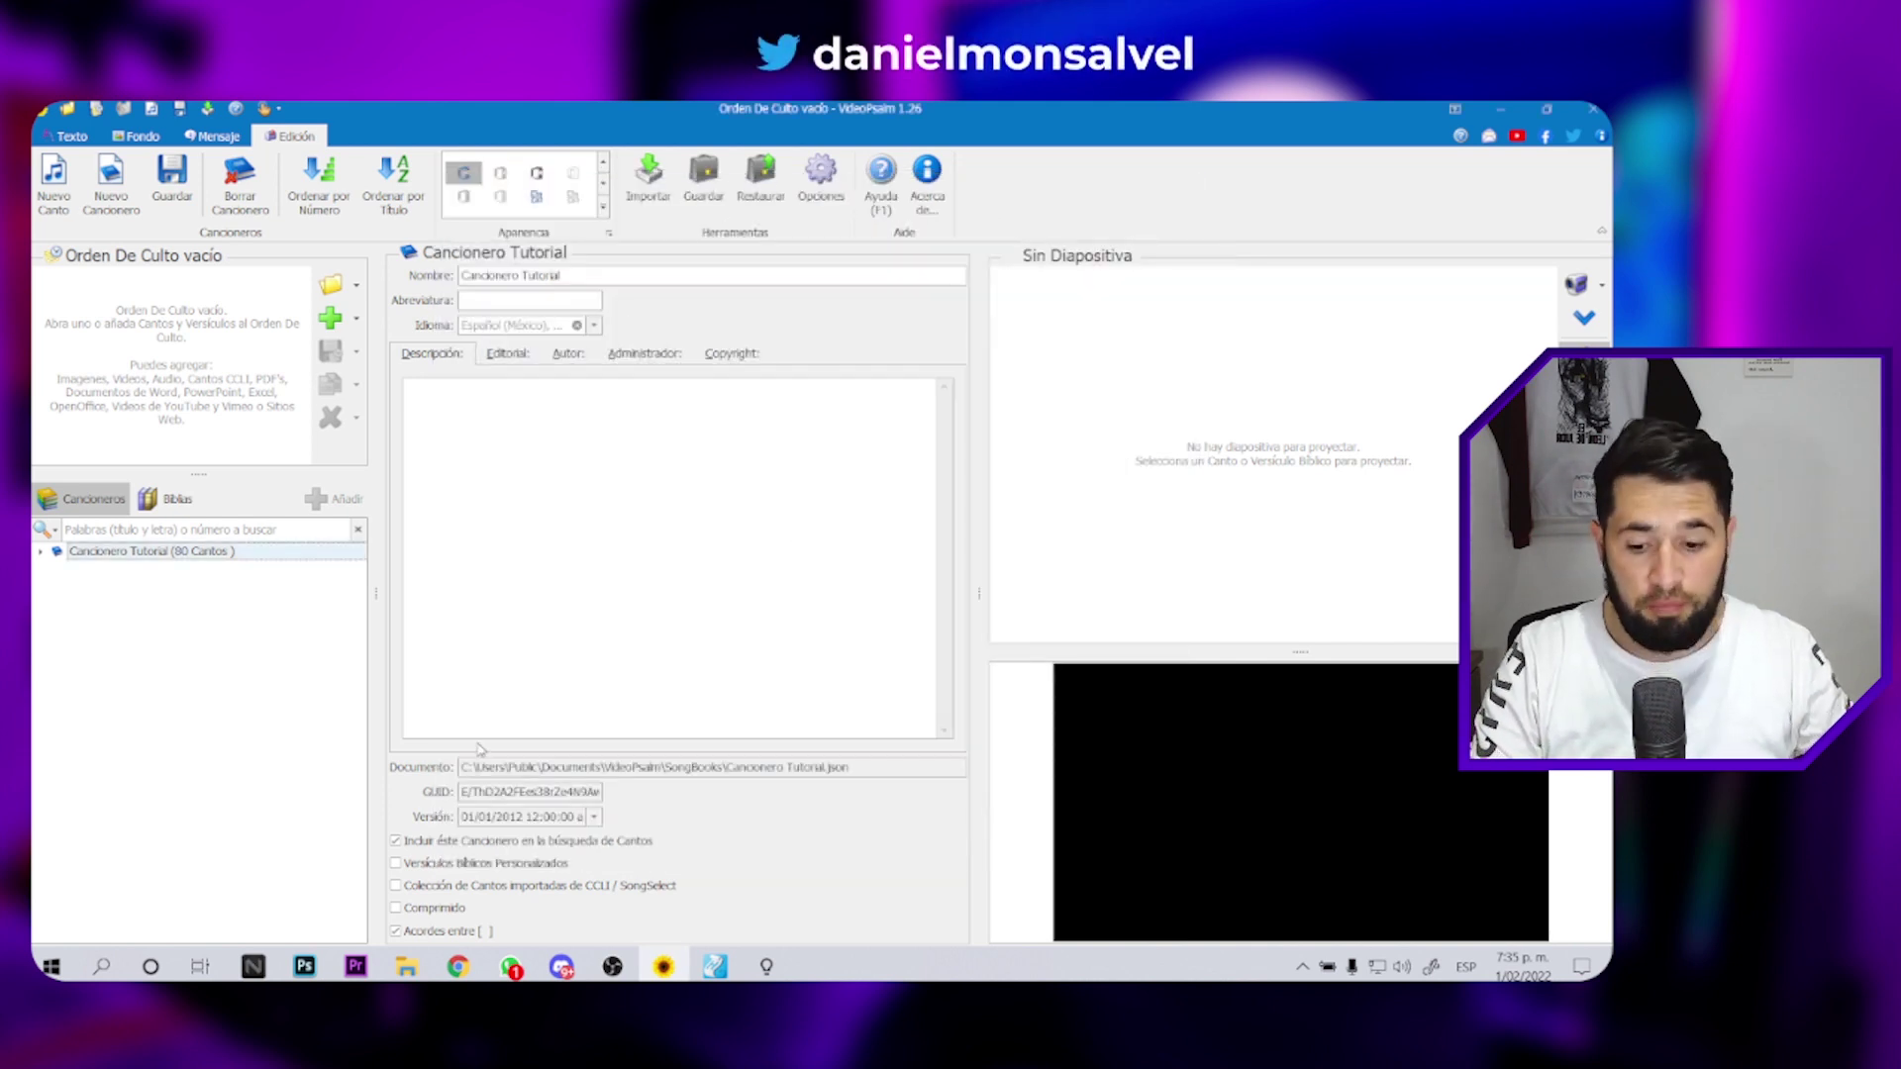
- Check the Prueba Copia de seguridad folder in File Explorer and locate Cancionero Tutorial.json in its SongBooks subfolder
mouse_move(406, 966)
click(562, 798)
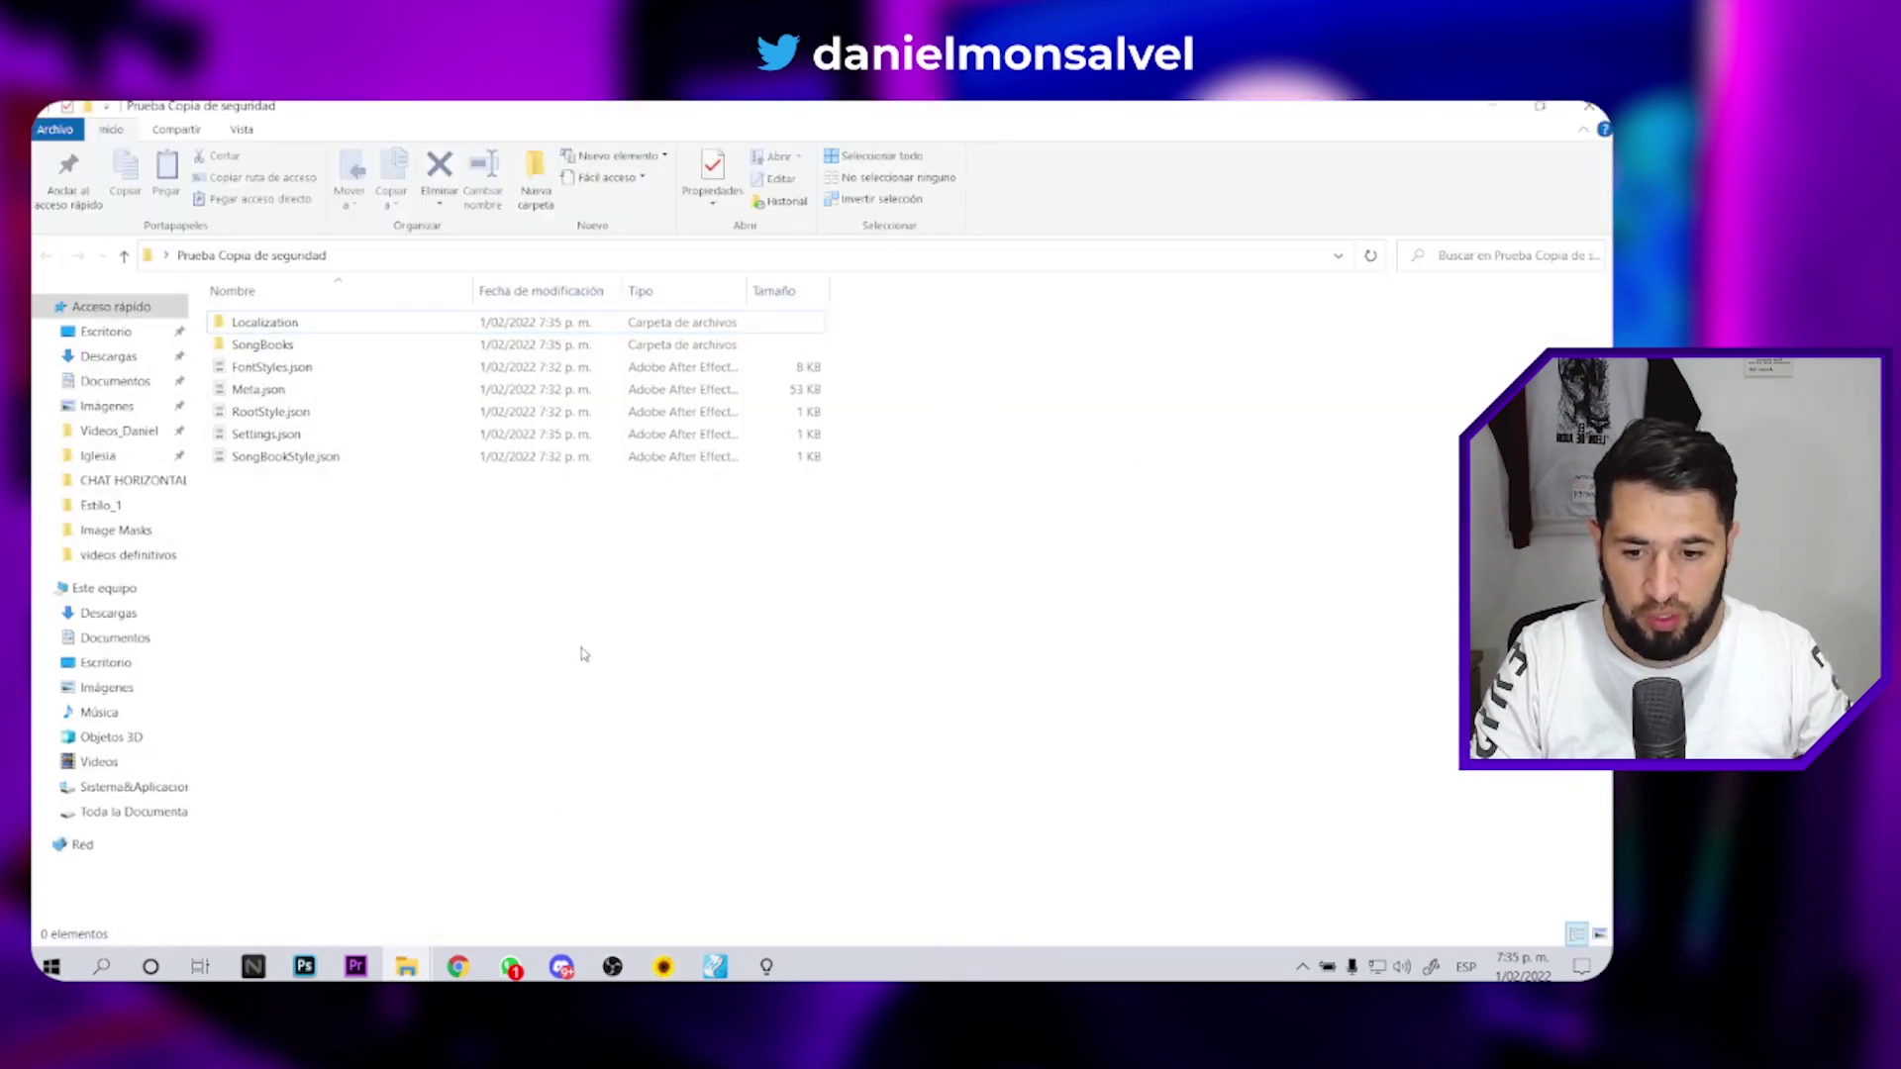
click(296, 326)
click(295, 345)
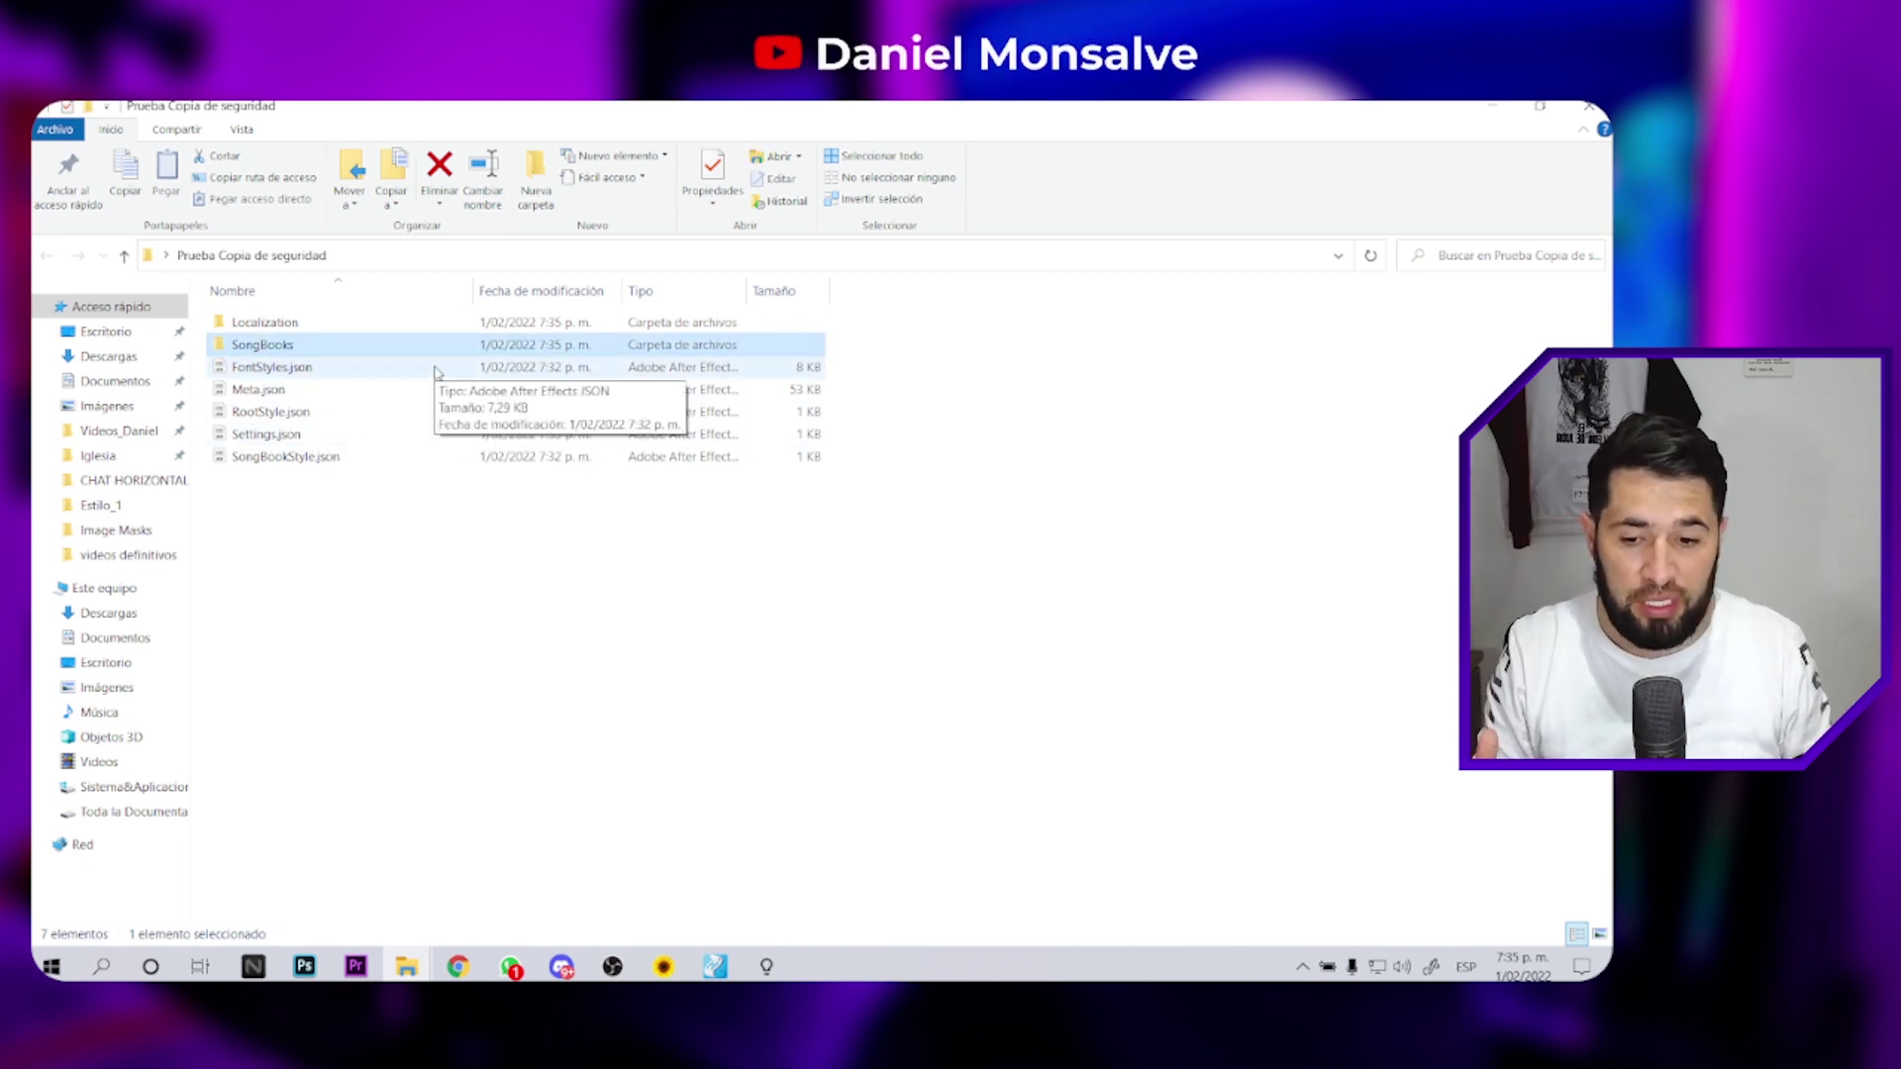
key(Return)
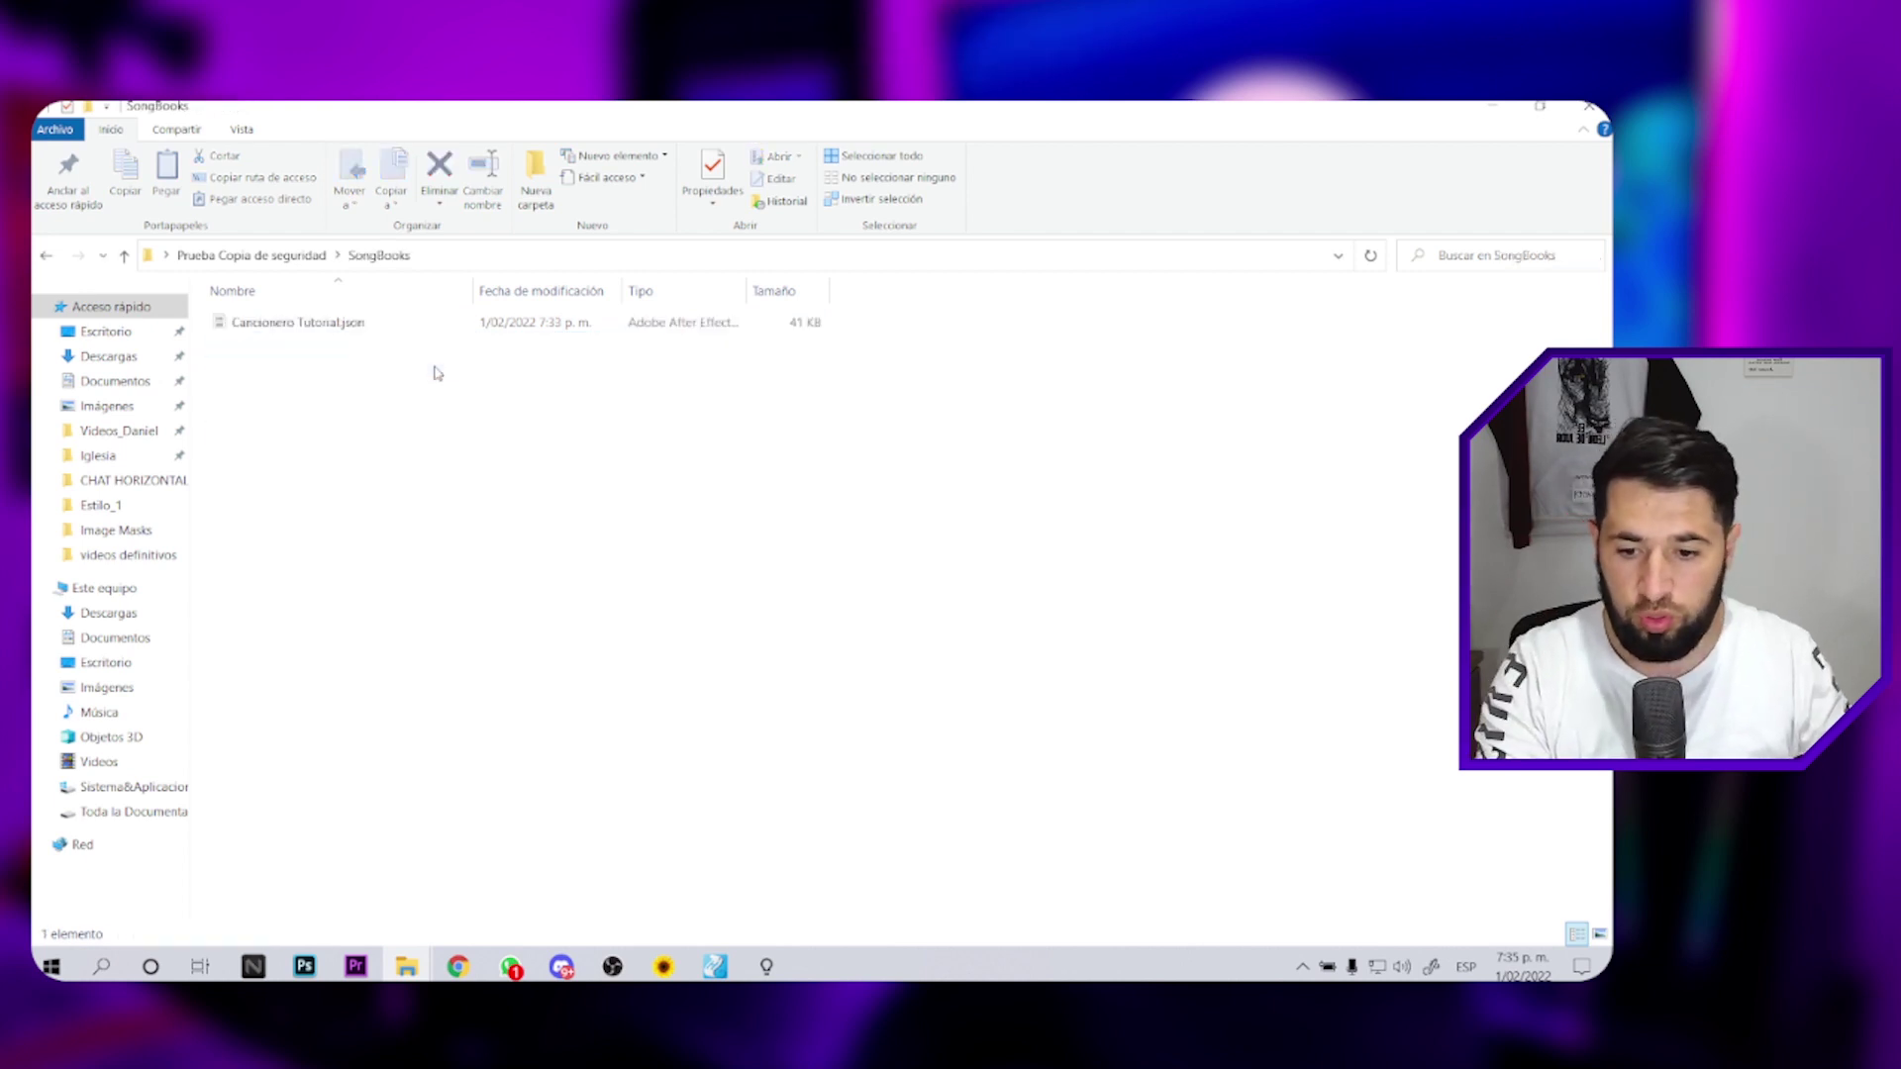
click(276, 324)
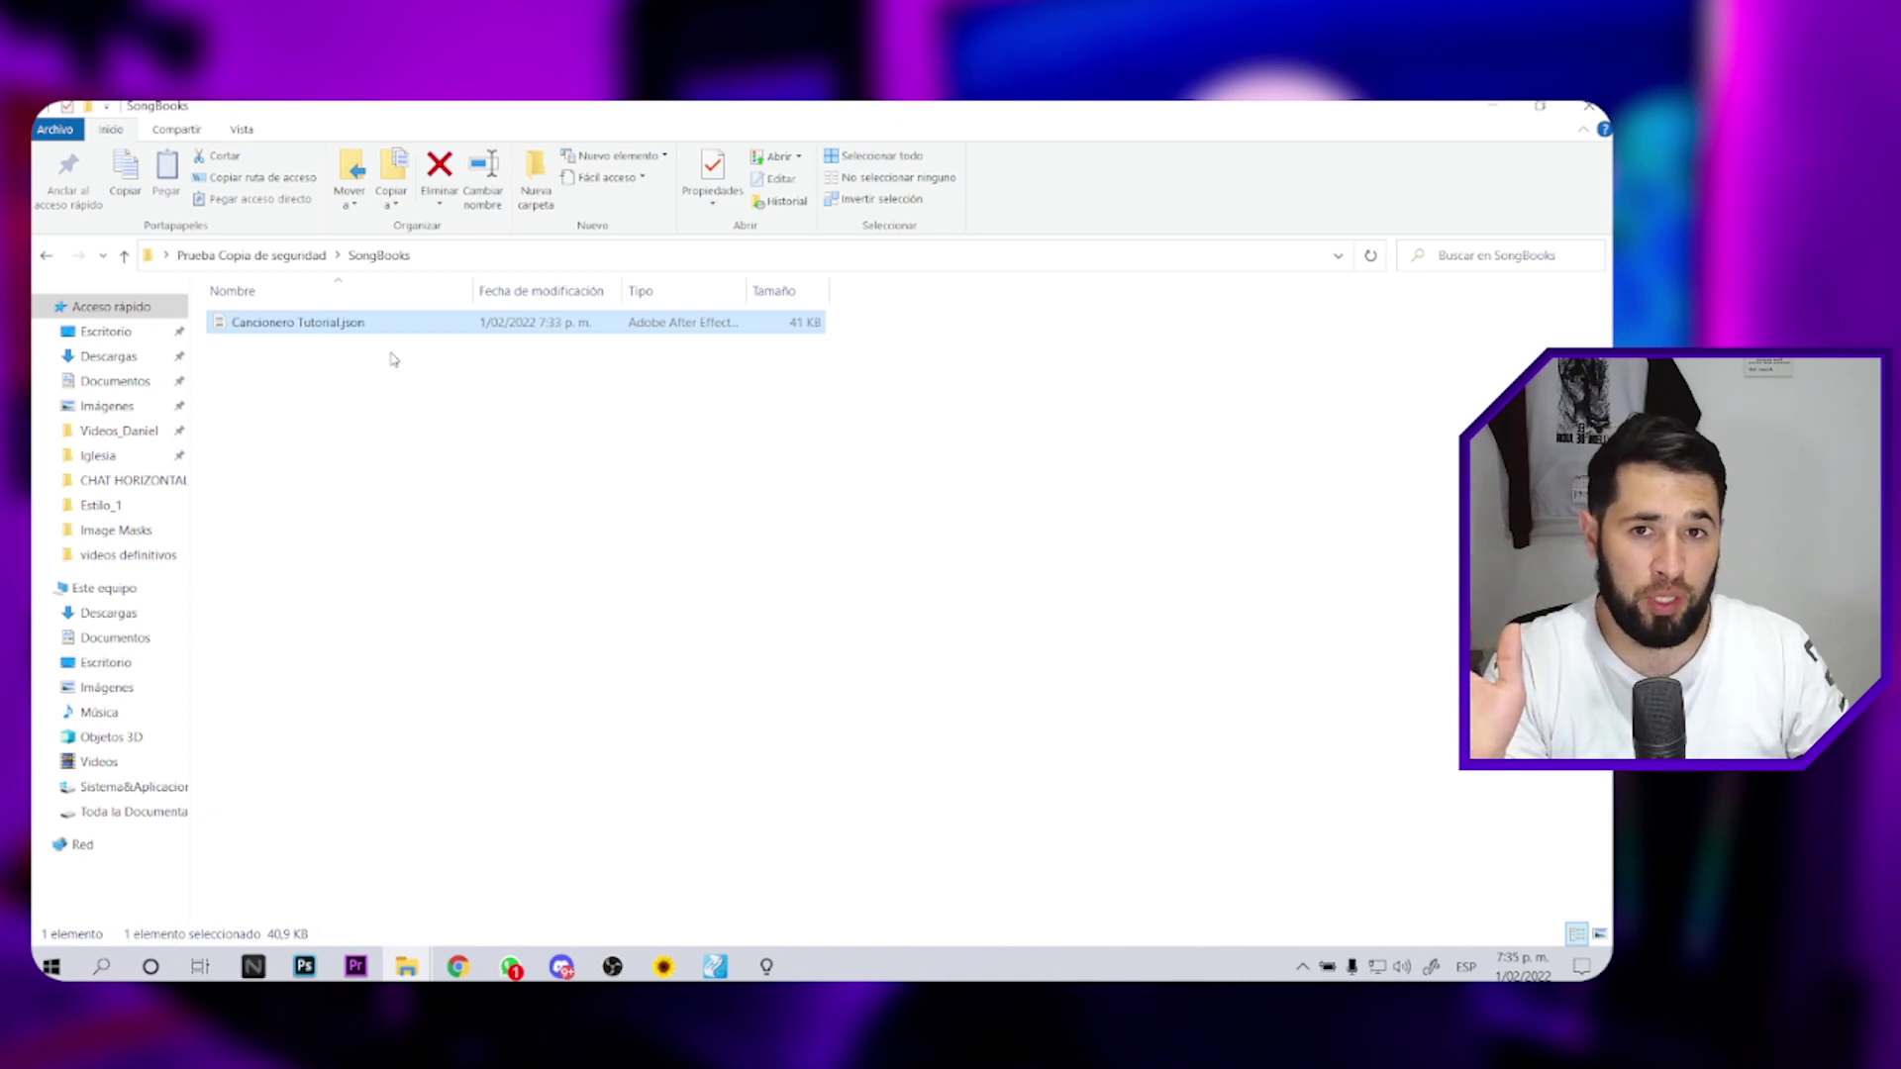
- Switch to Holyrics and examine the song list under Letras
click(714, 967)
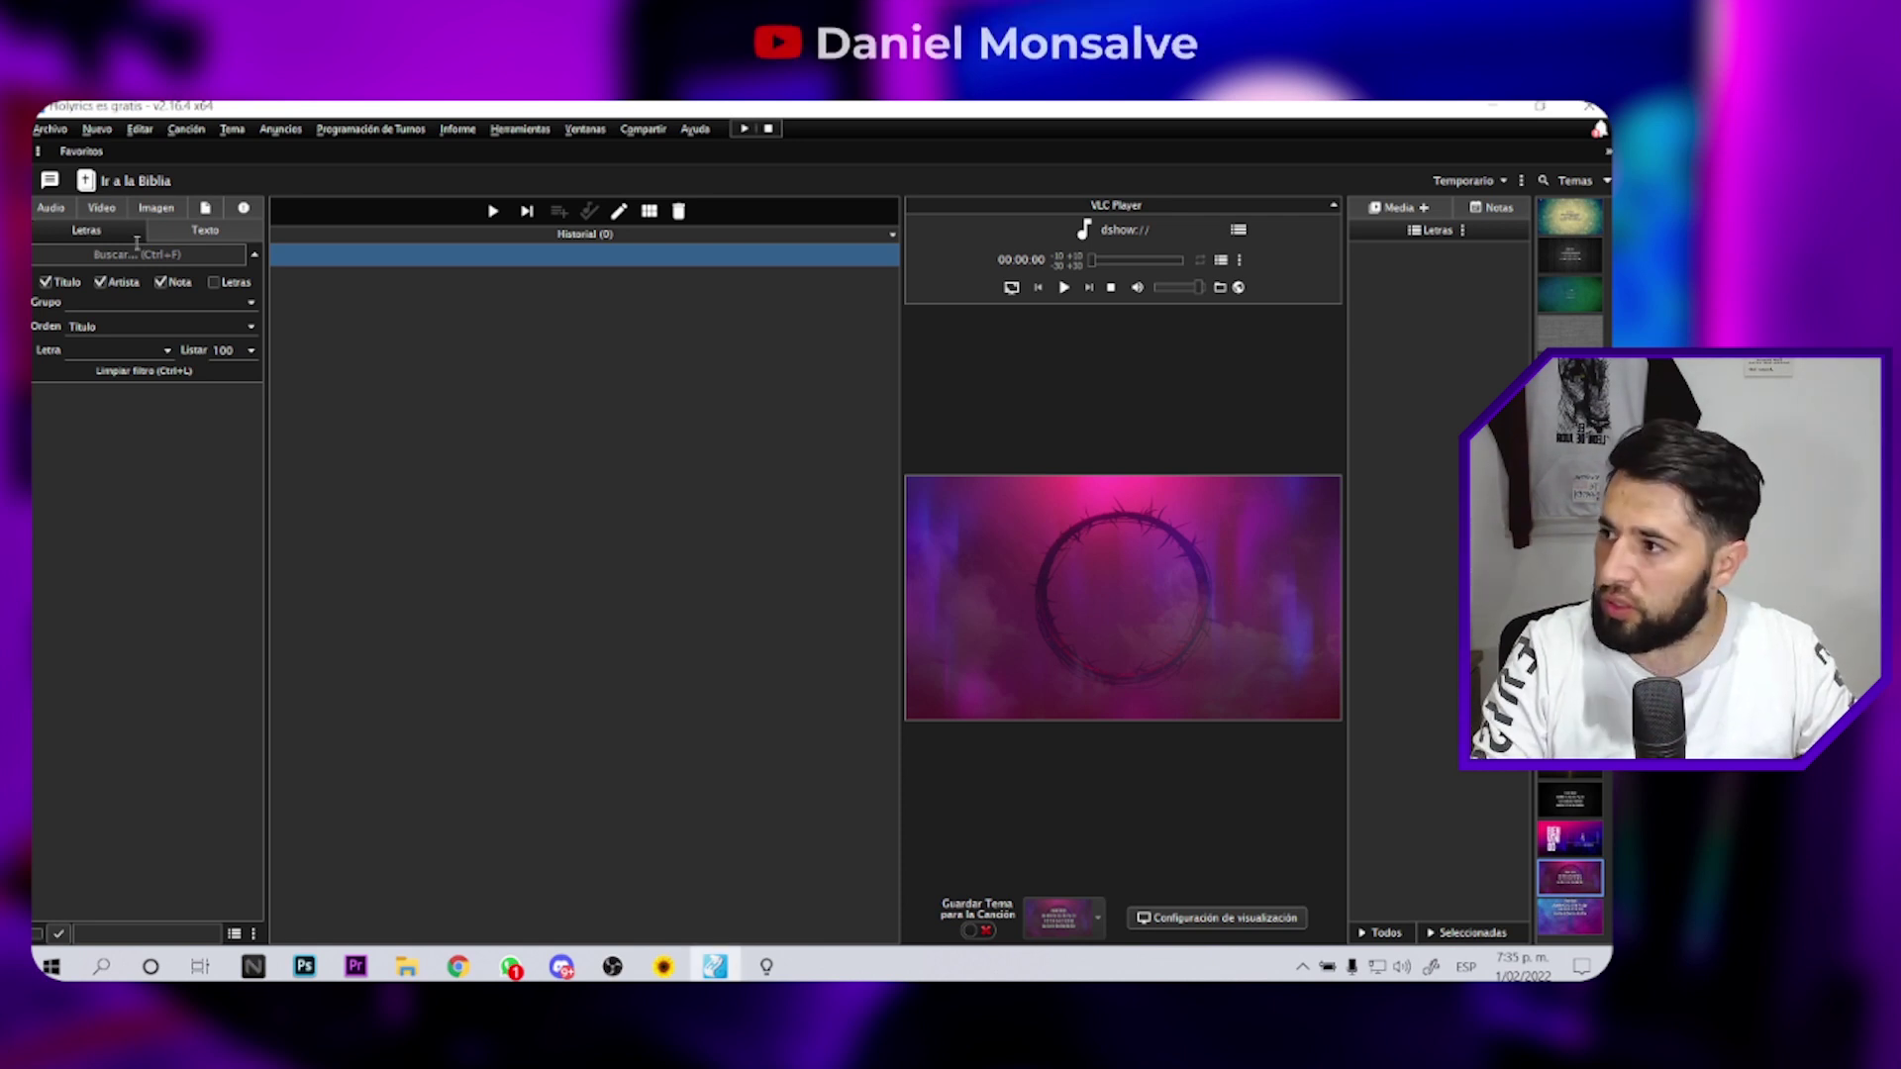
click(108, 255)
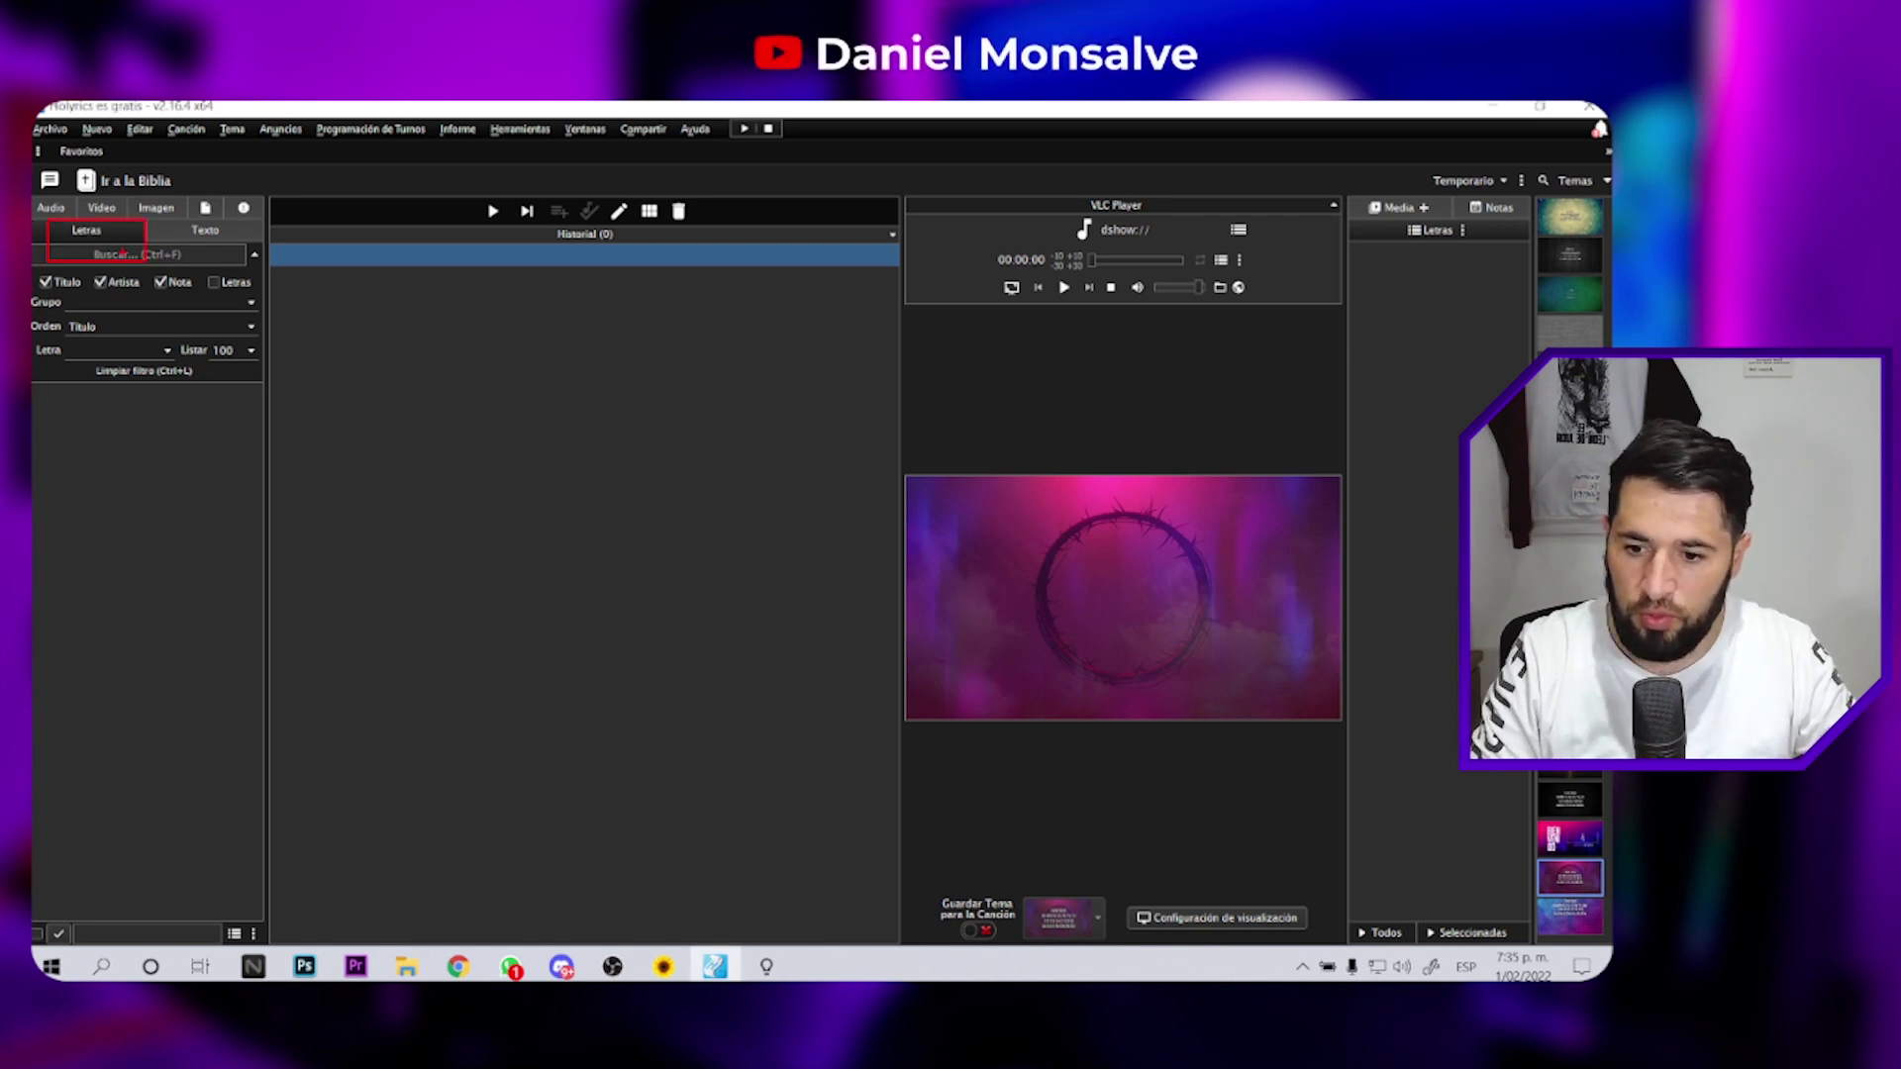
mouse_move(111, 250)
mouse_down()
mouse_move(109, 507)
mouse_move(176, 505)
mouse_up()
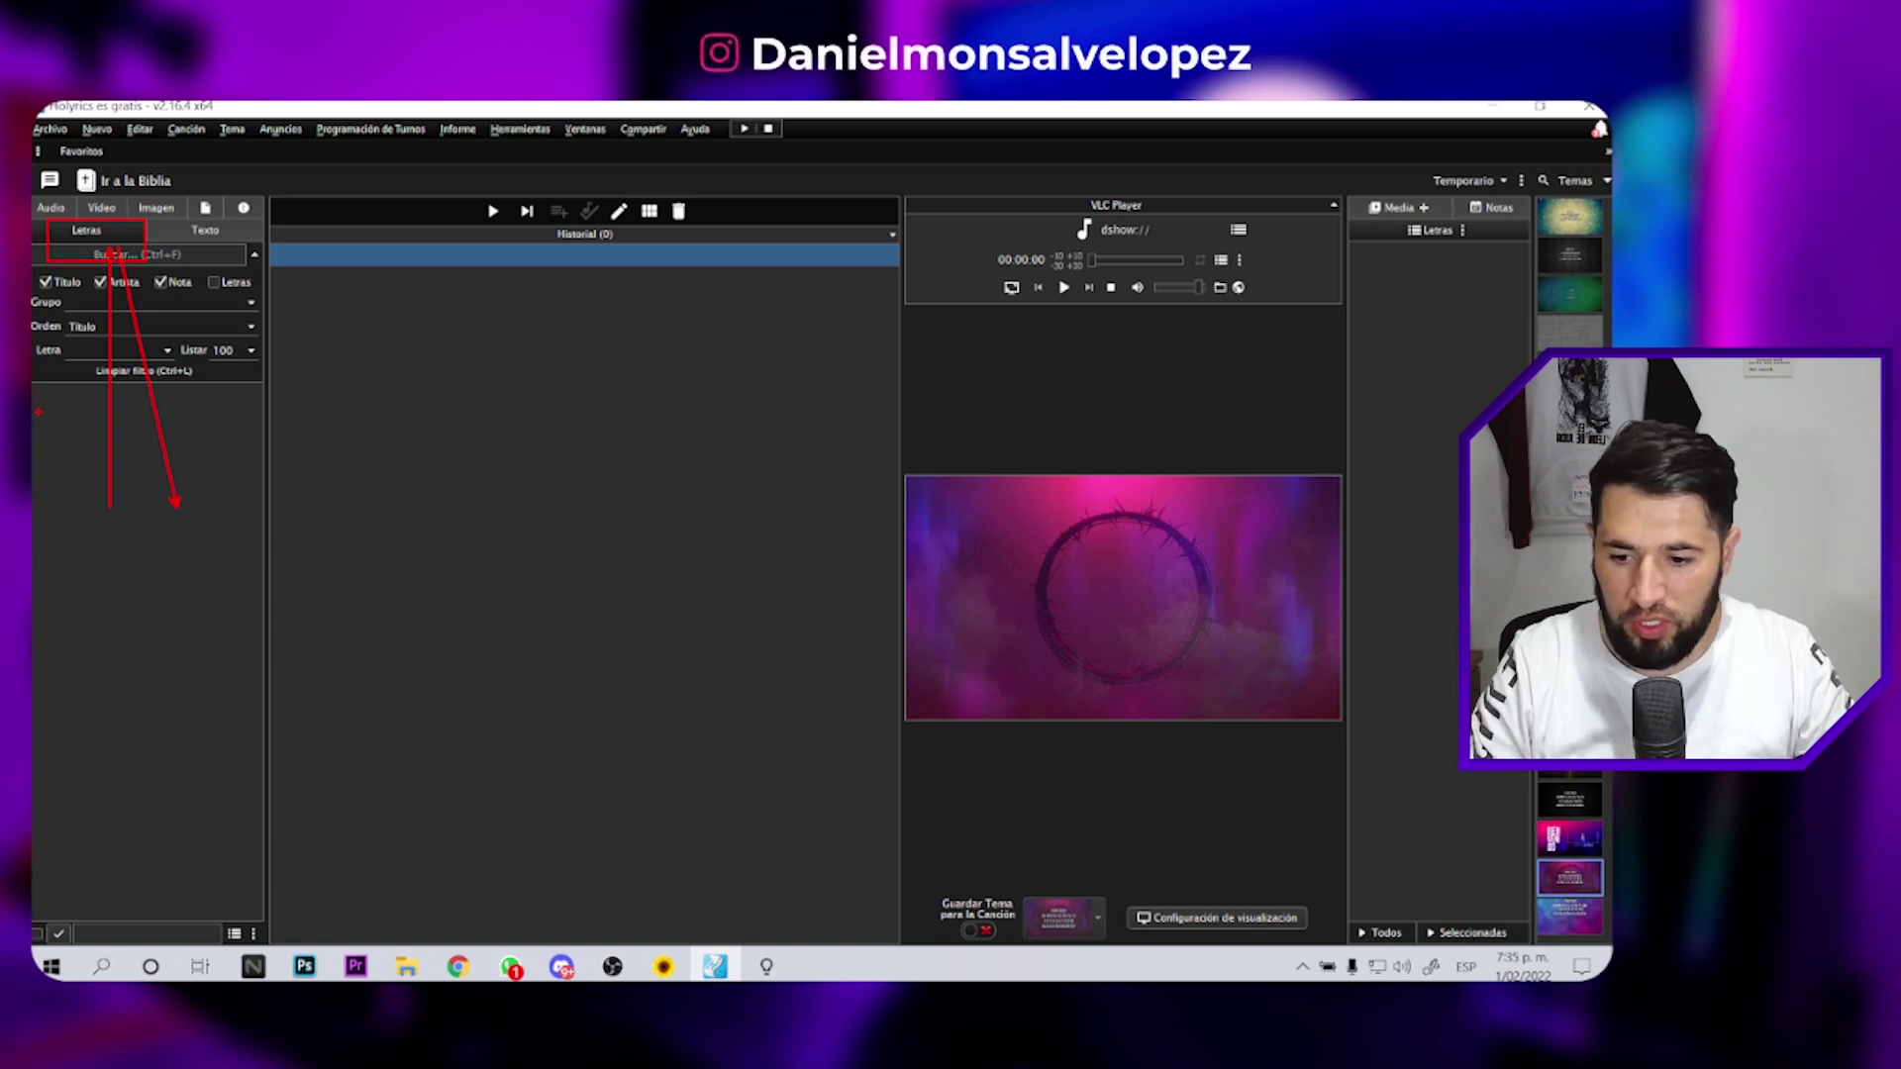
drag(35, 394, 259, 855)
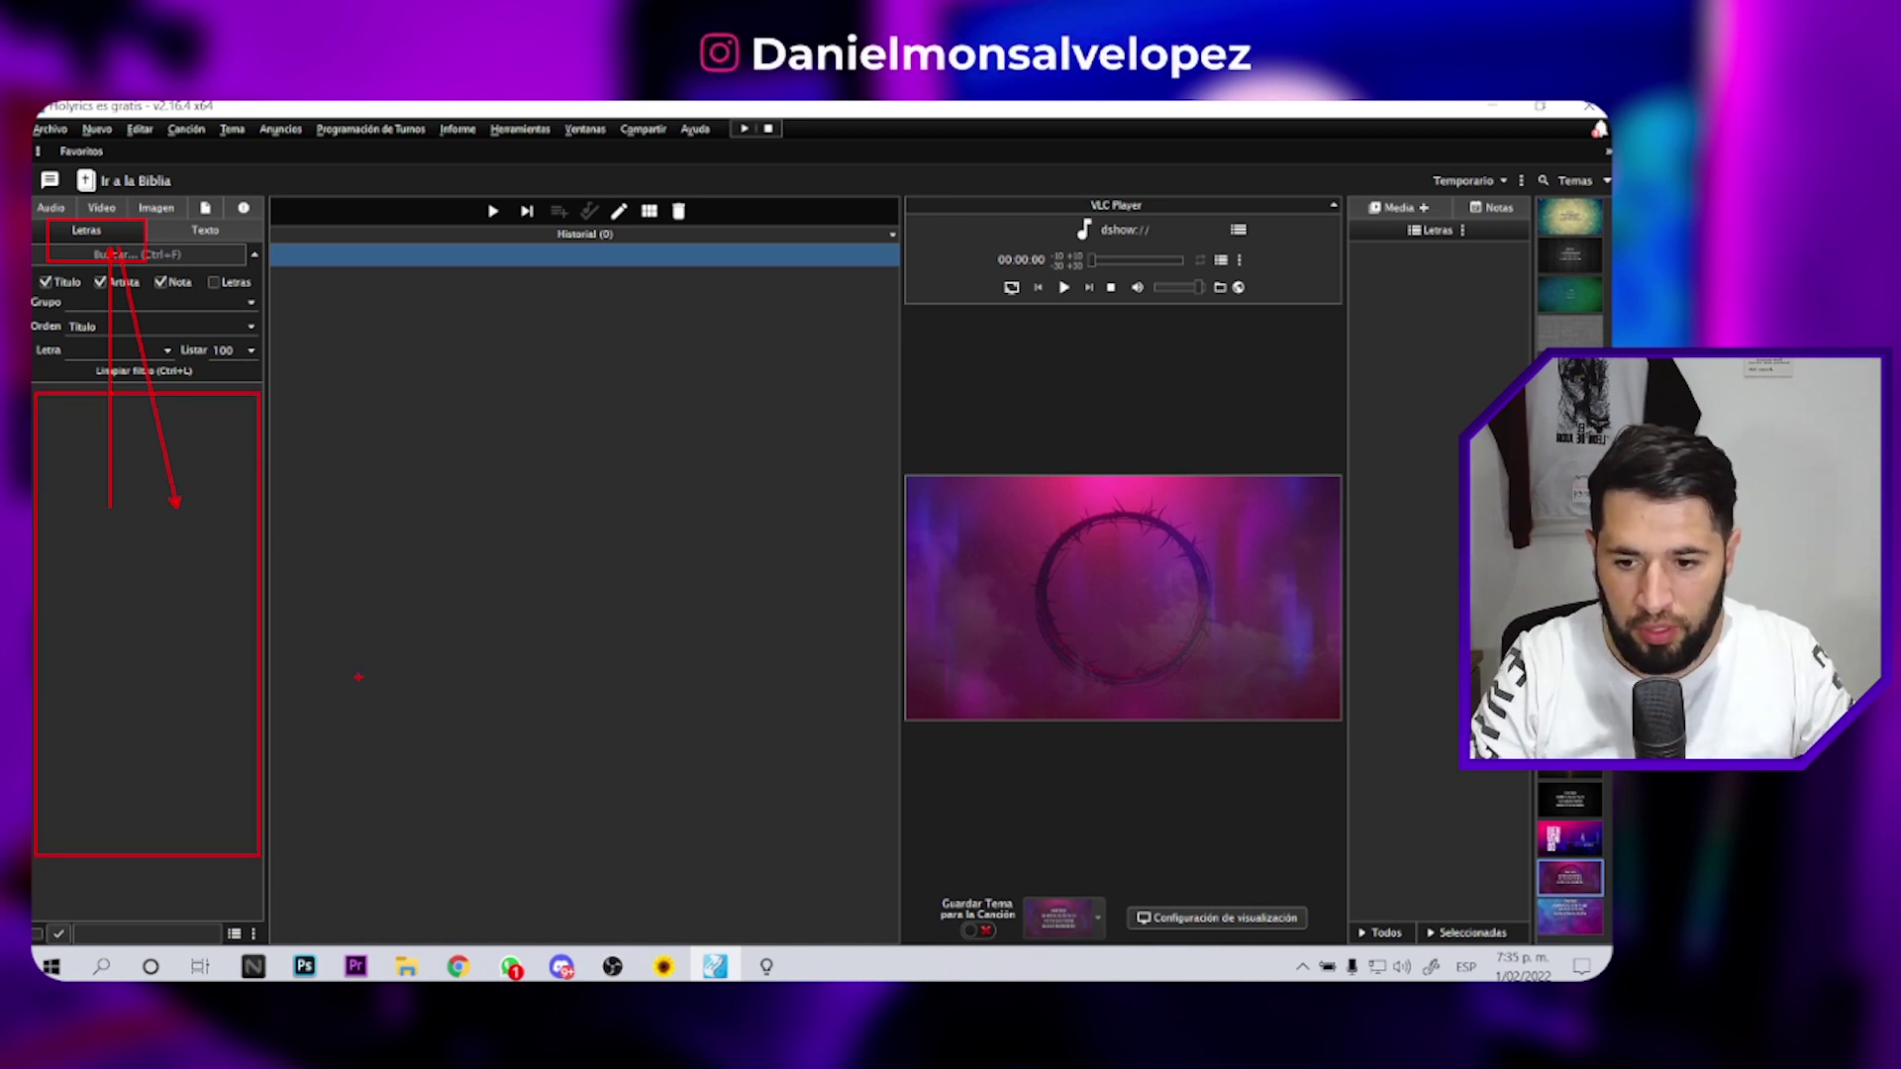
key(Escape)
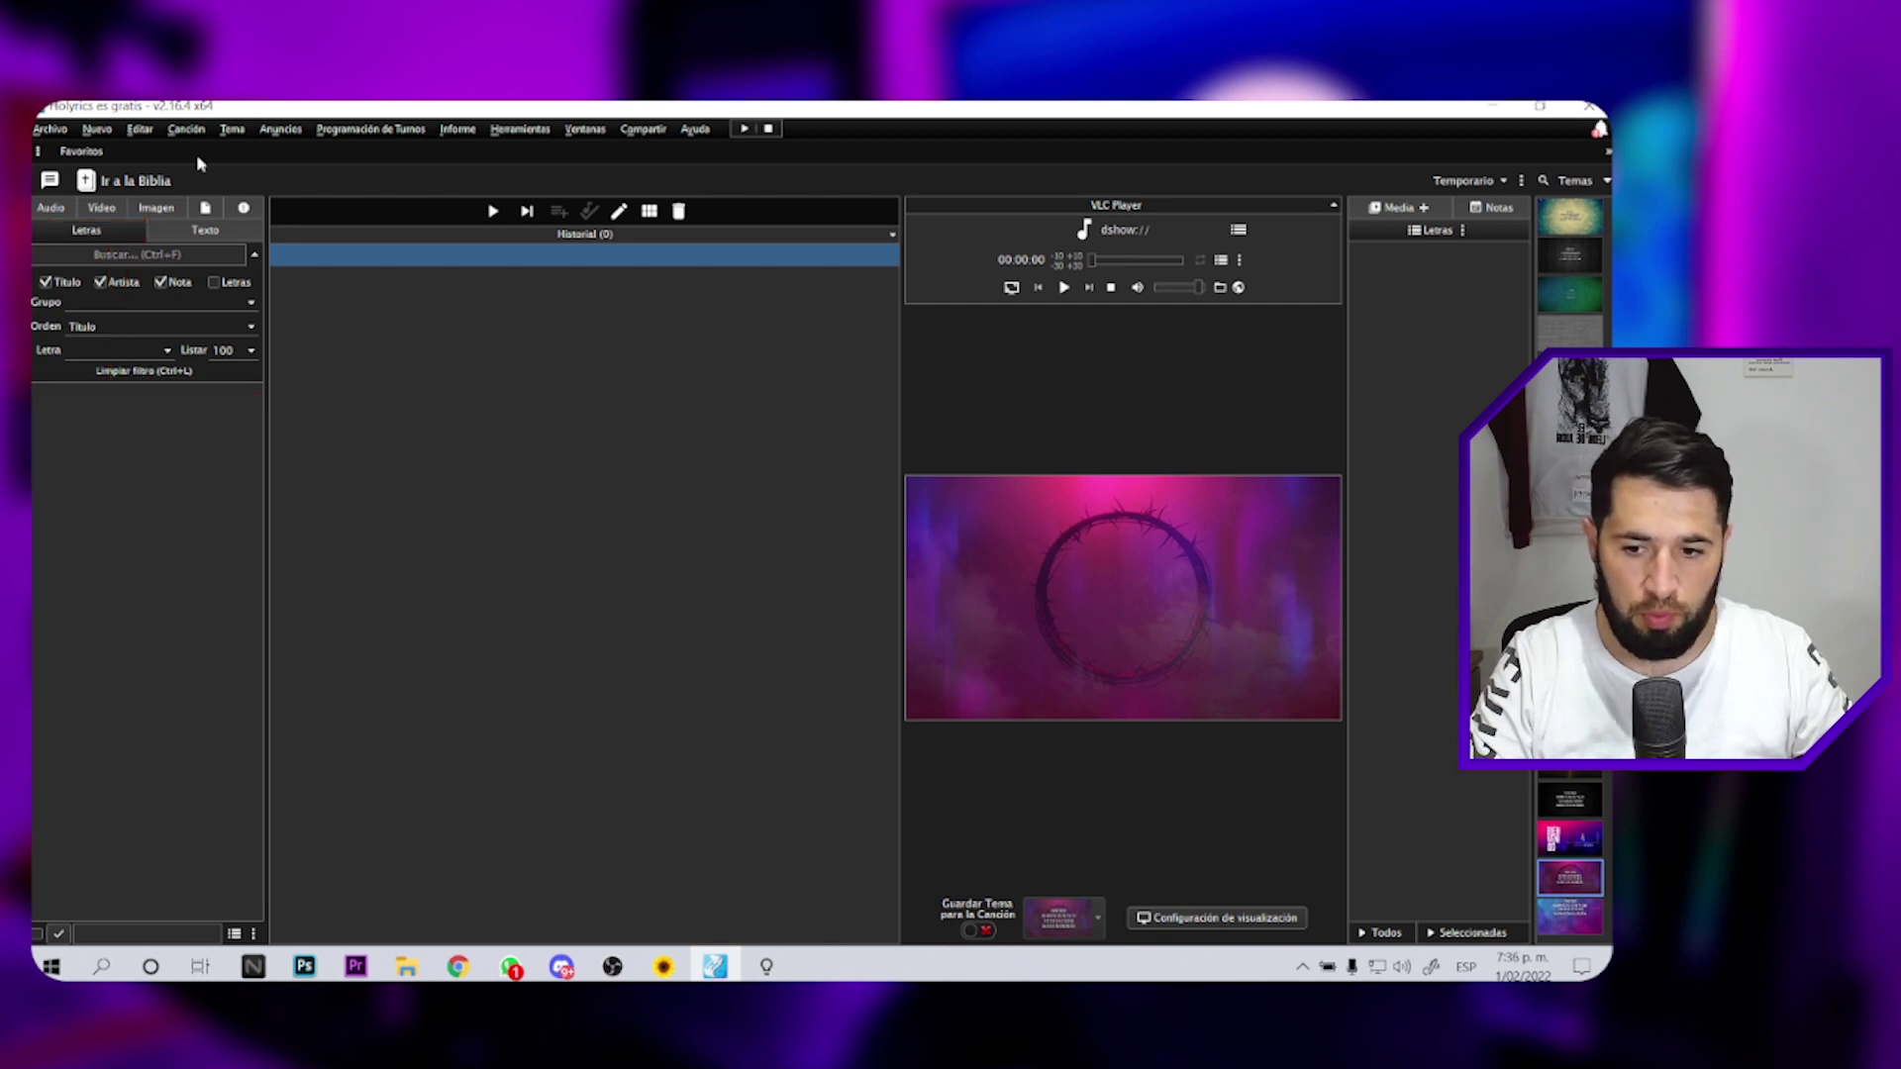
- Start a VideoPsalm-format song import in Holyrics and open Cancionero Tutorial.json from Desktop\Prueba Copia de seguridad\SongBooks
click(186, 128)
mouse_move(362, 232)
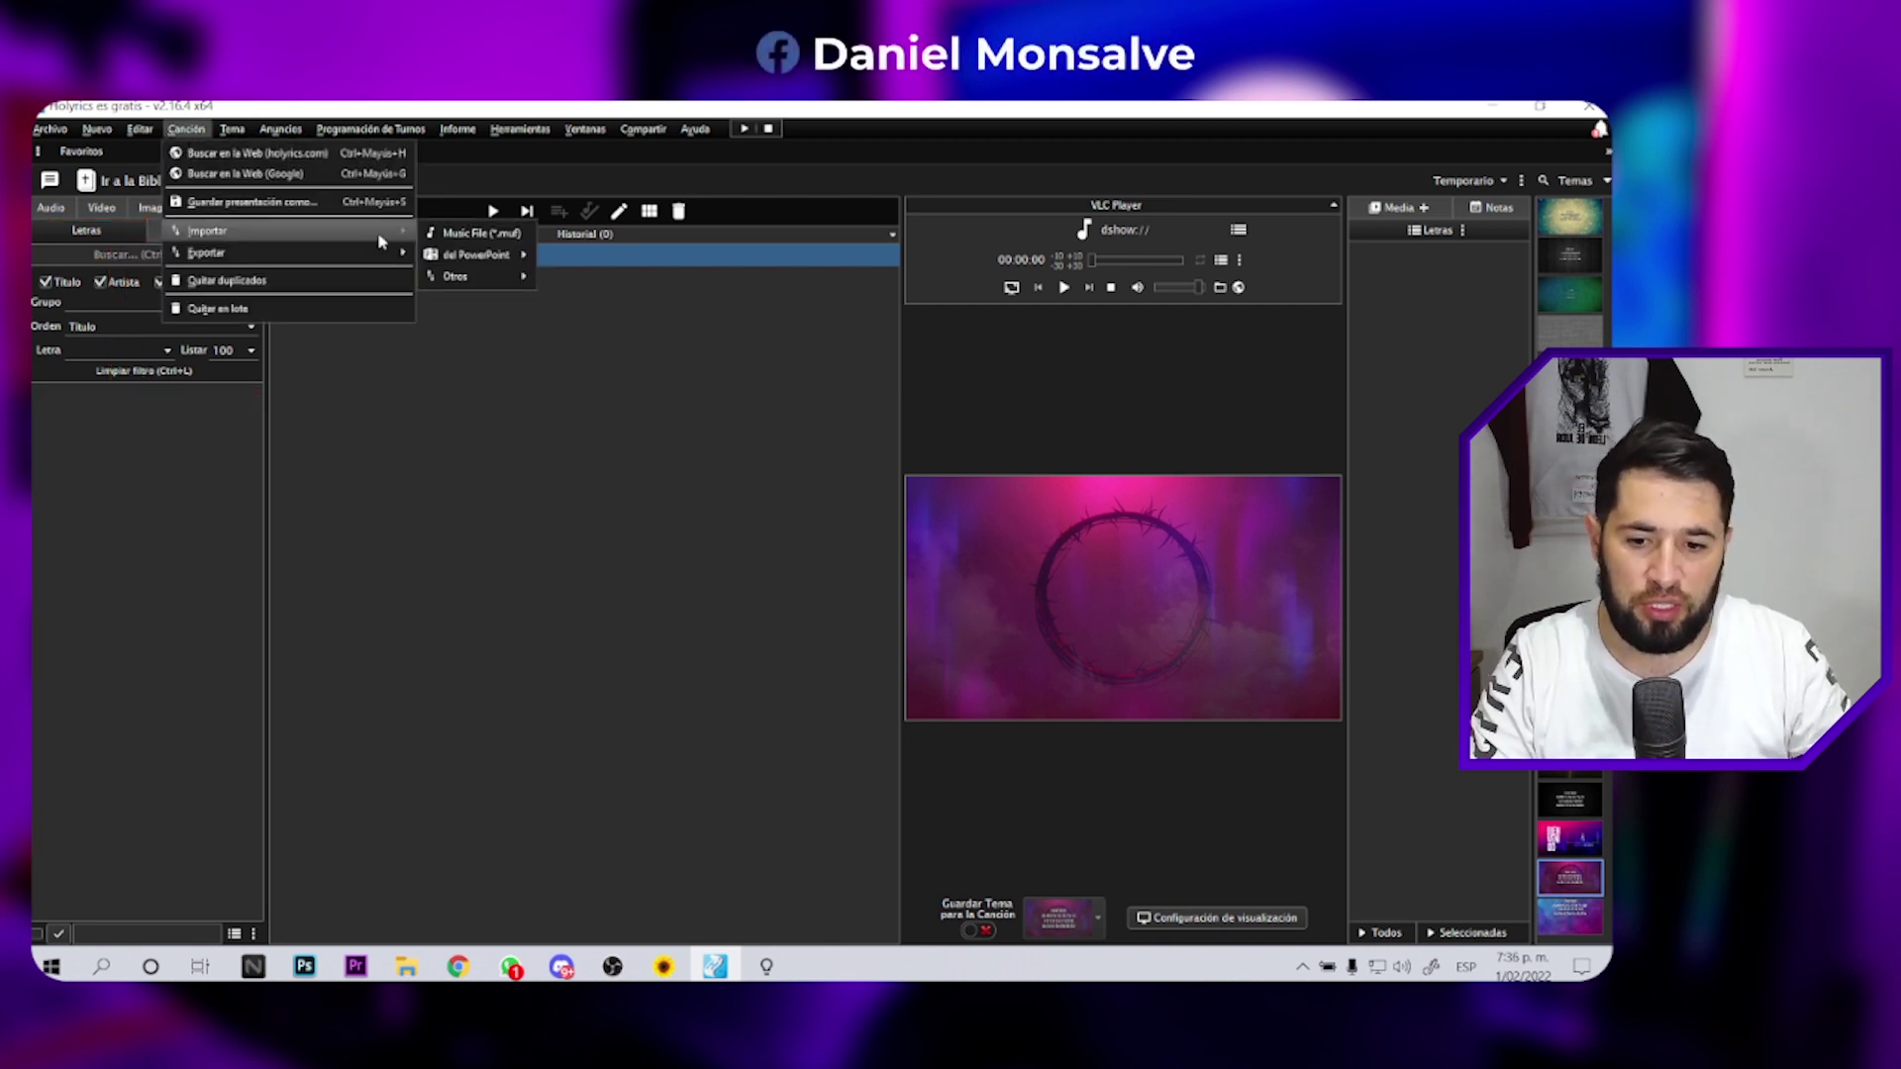
mouse_move(465, 282)
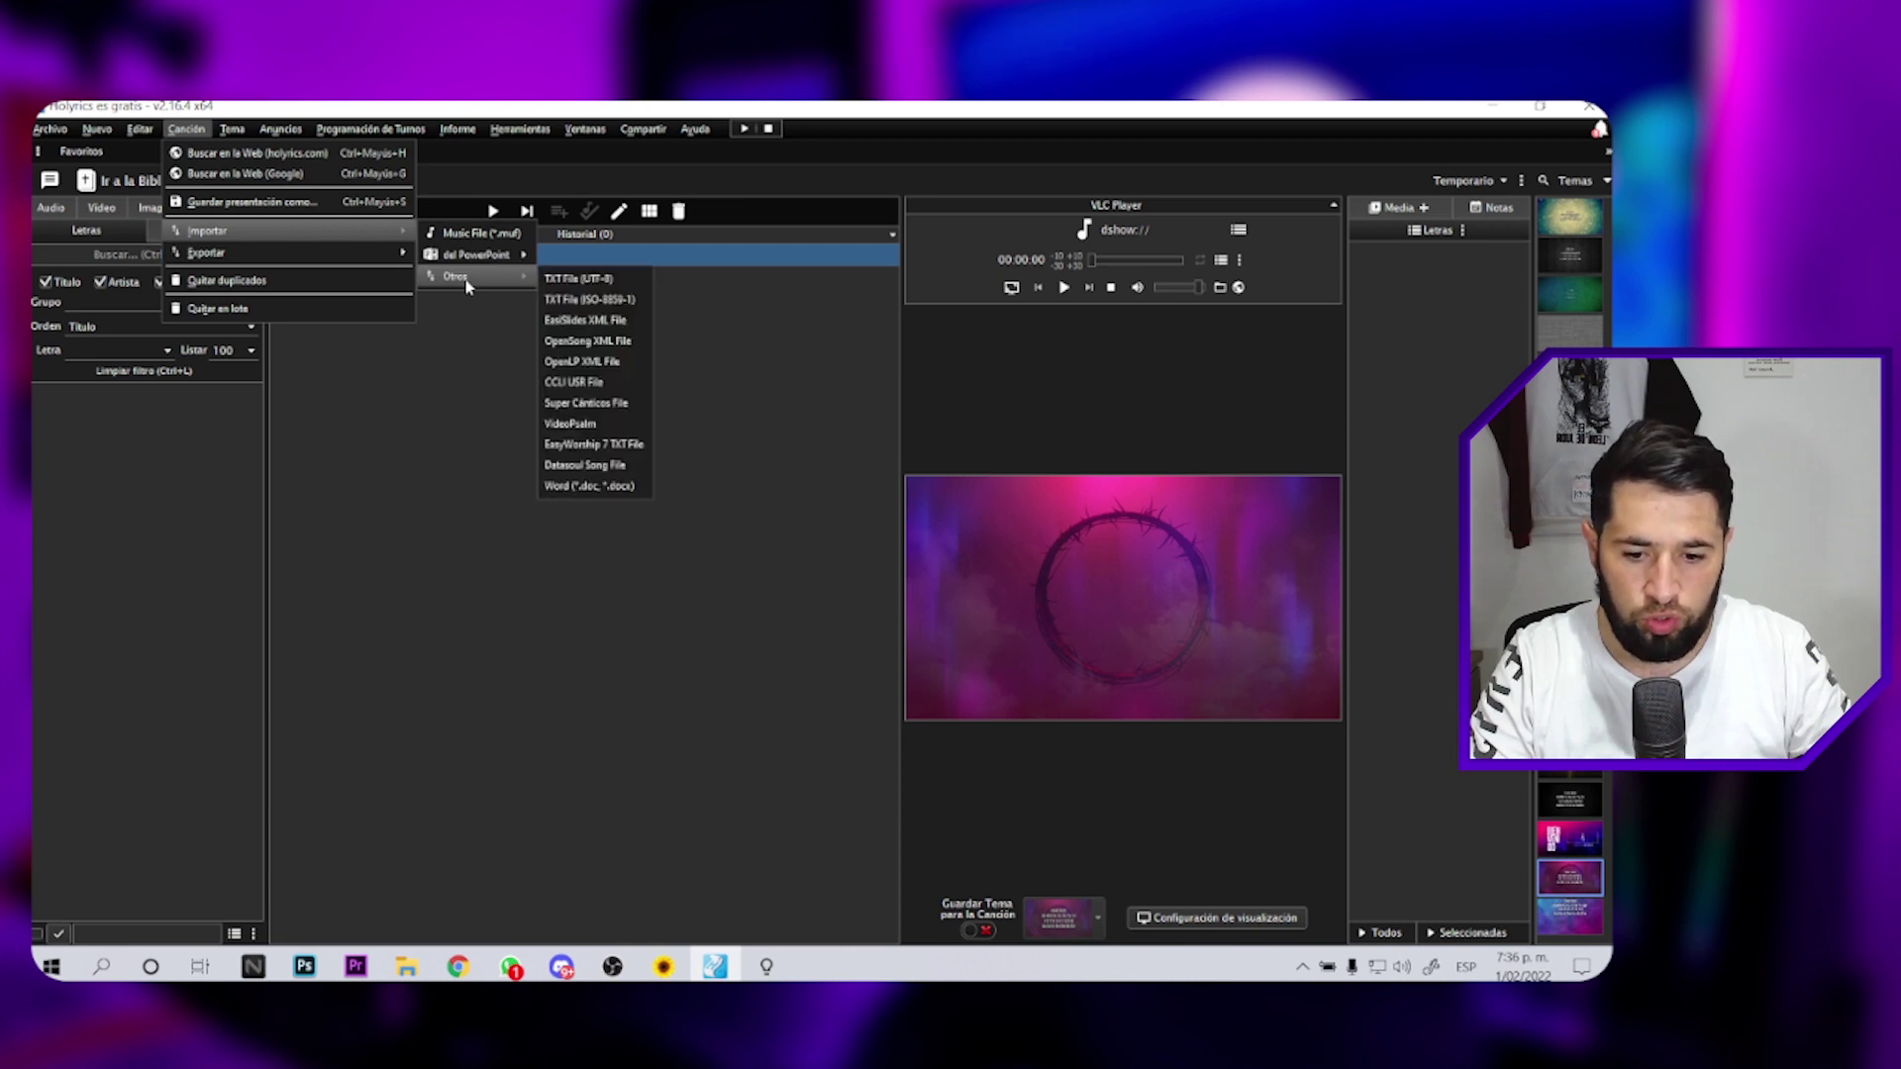
click(574, 423)
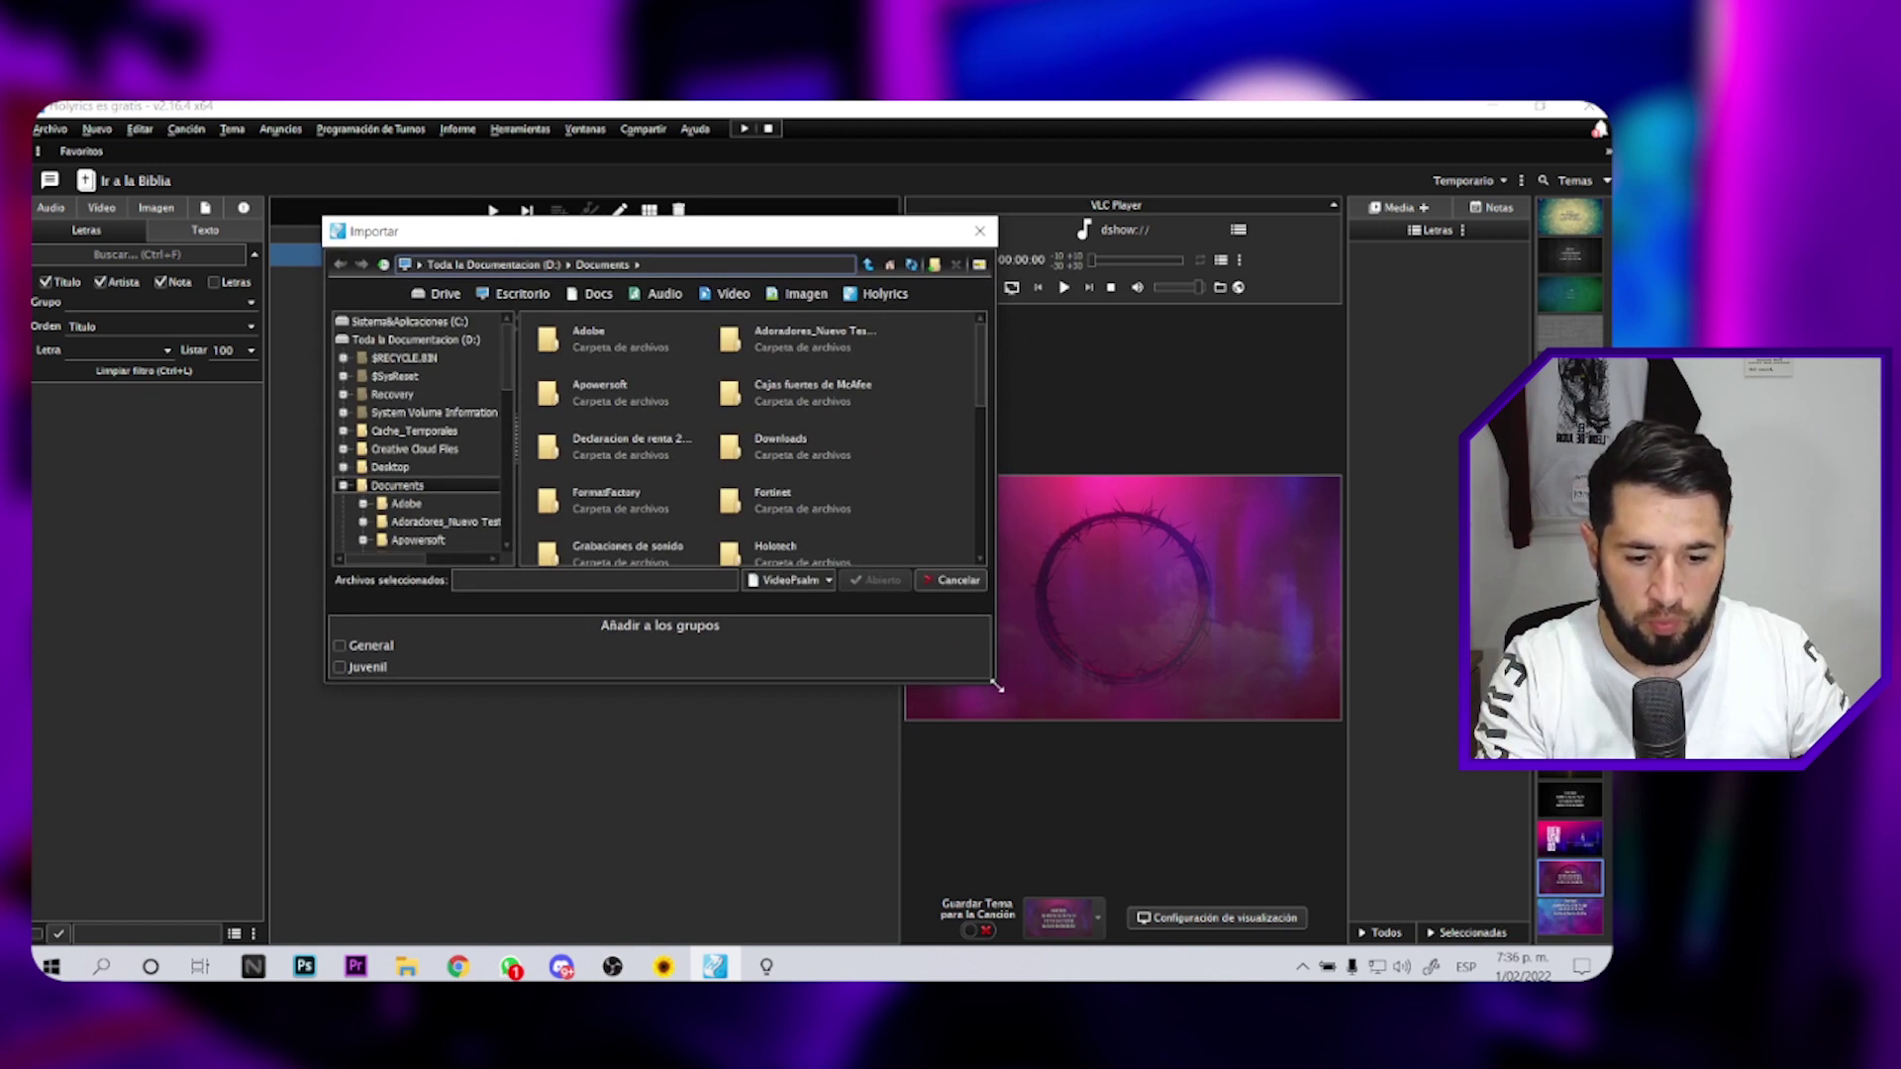
drag(994, 683, 1223, 838)
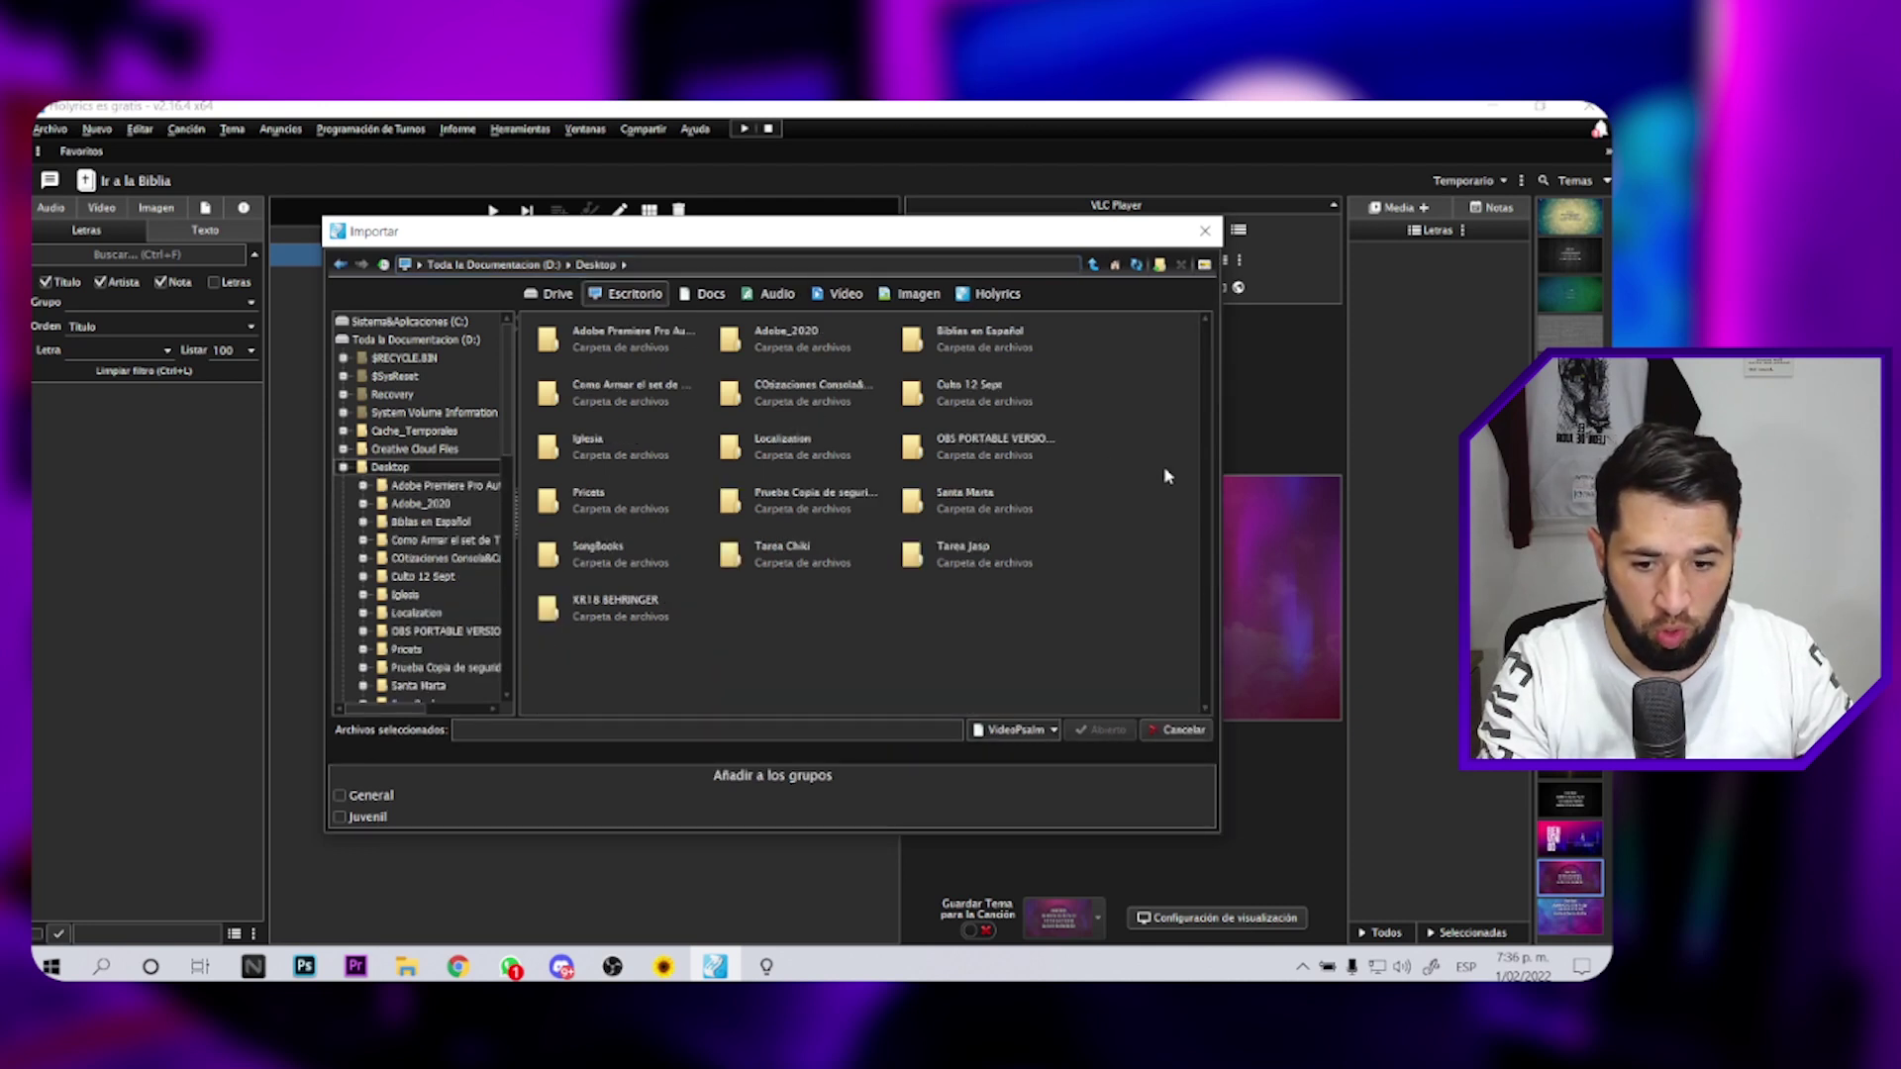
double_click(788, 515)
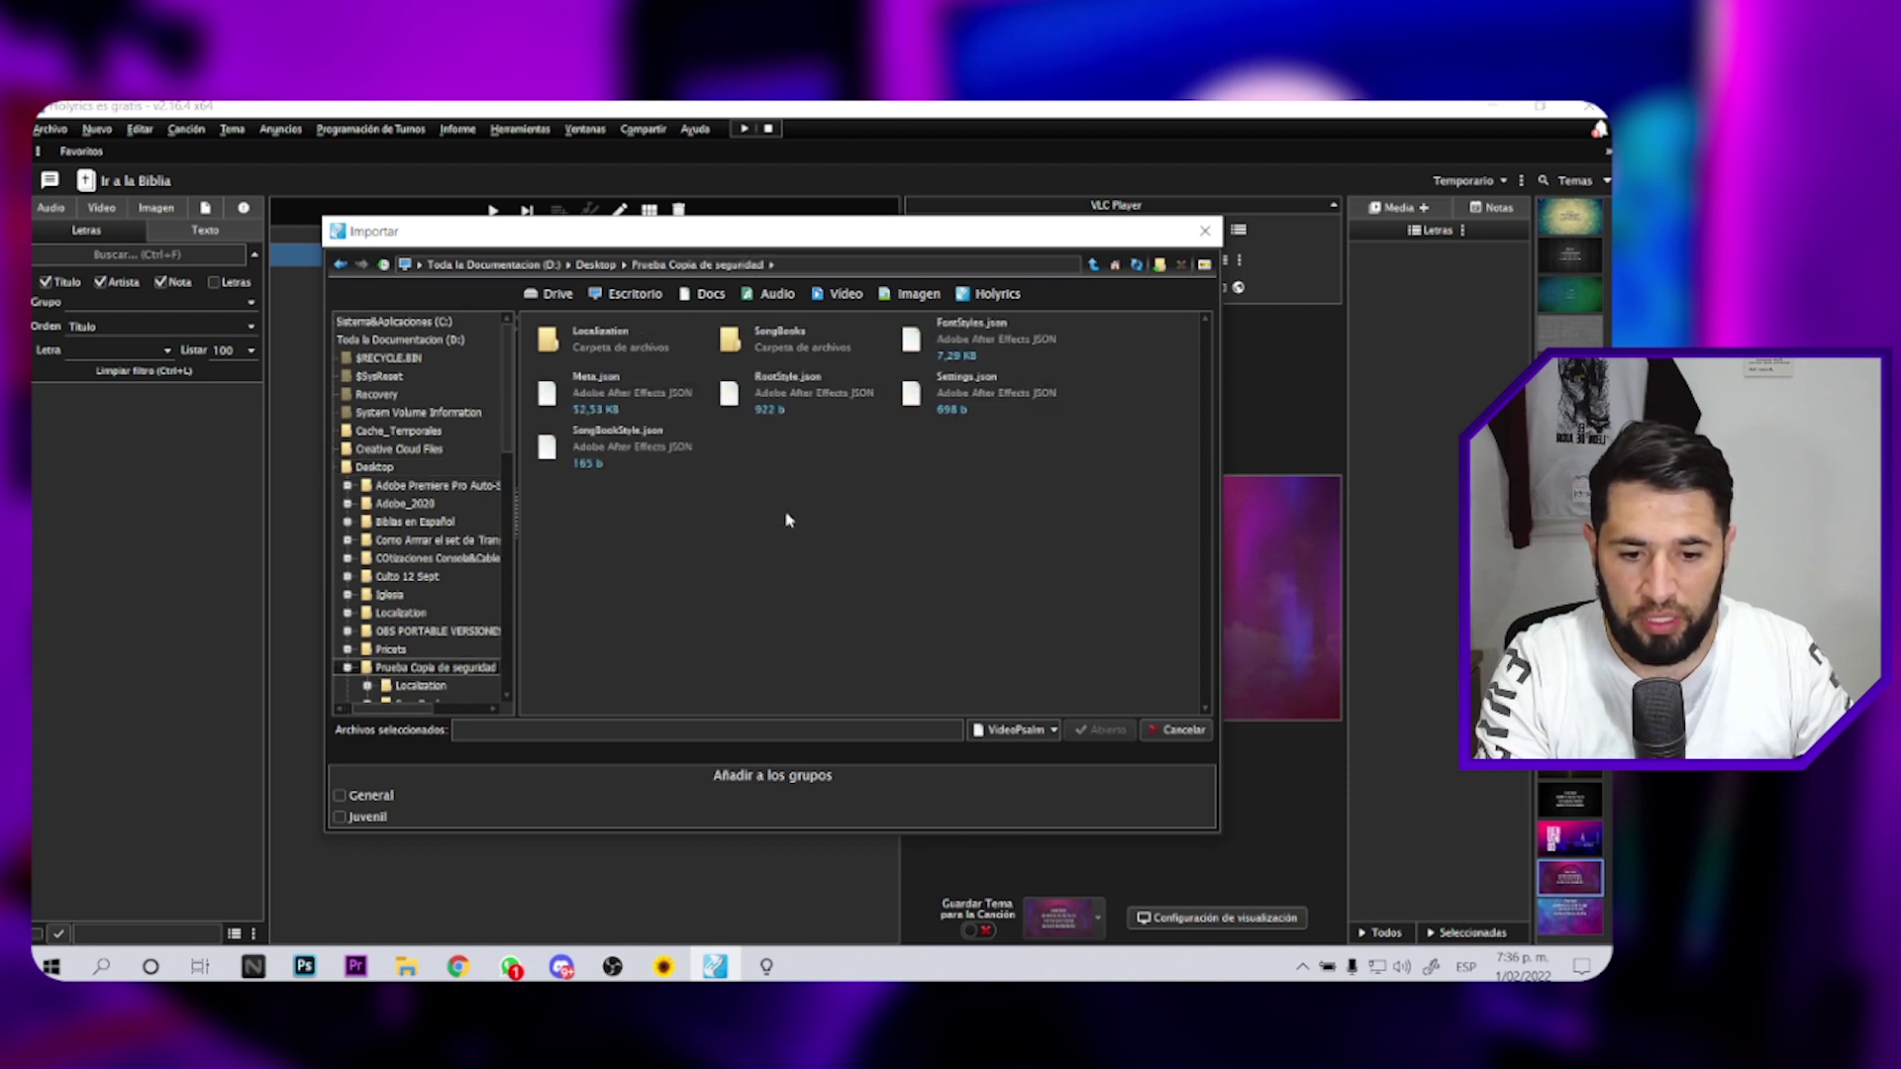
double_click(782, 338)
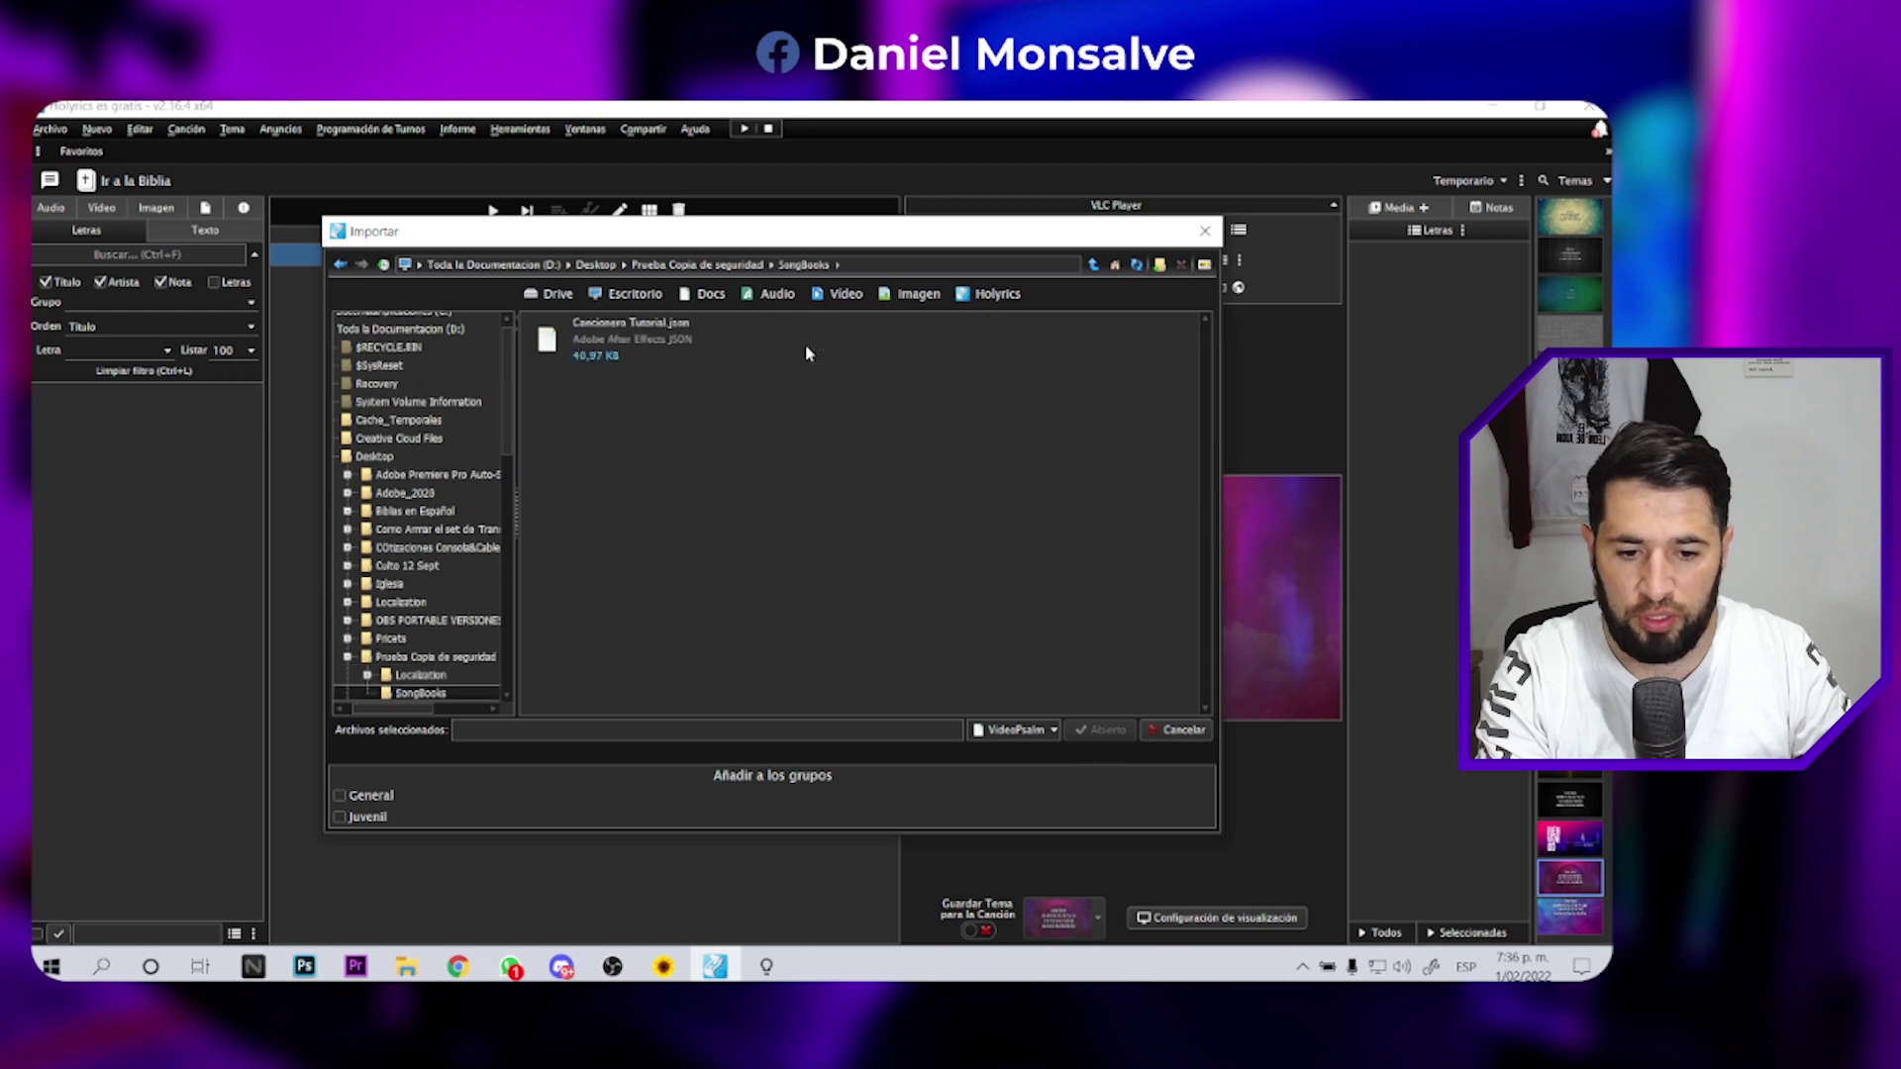
click(614, 338)
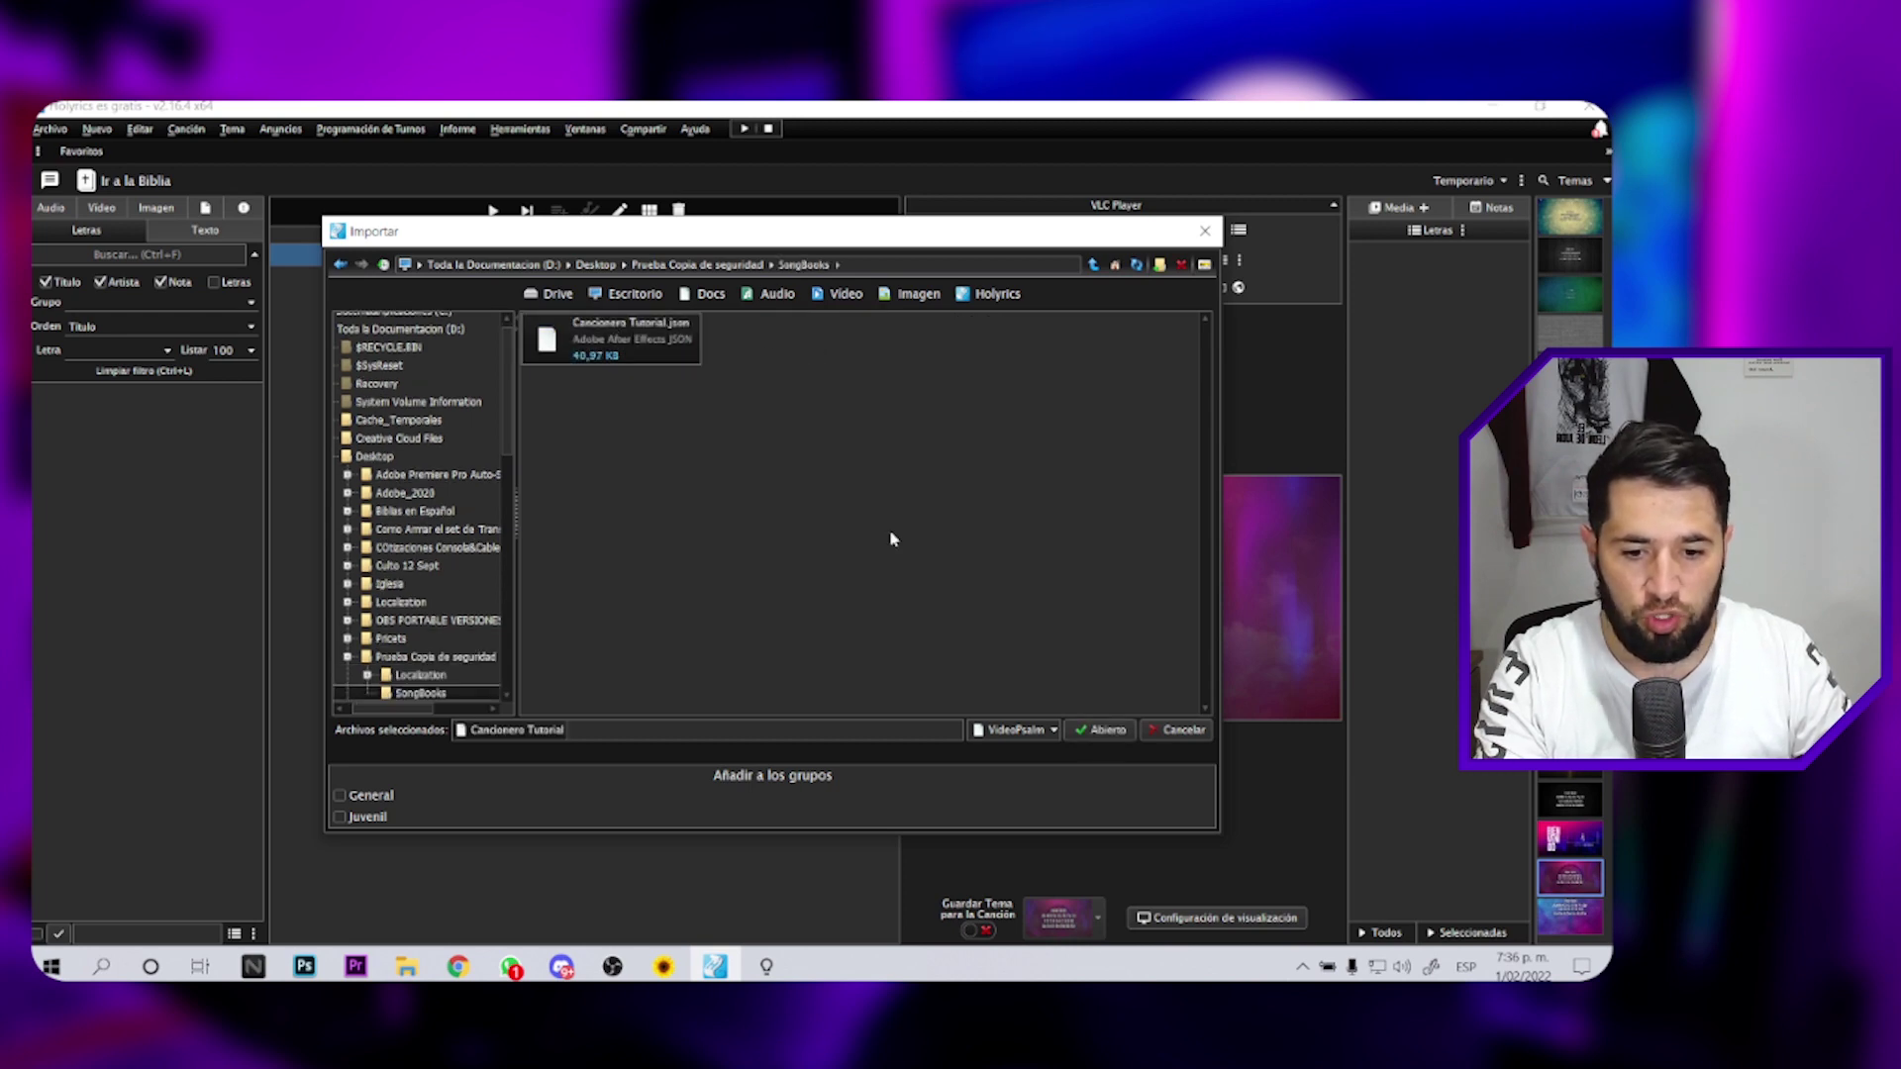
click(1097, 731)
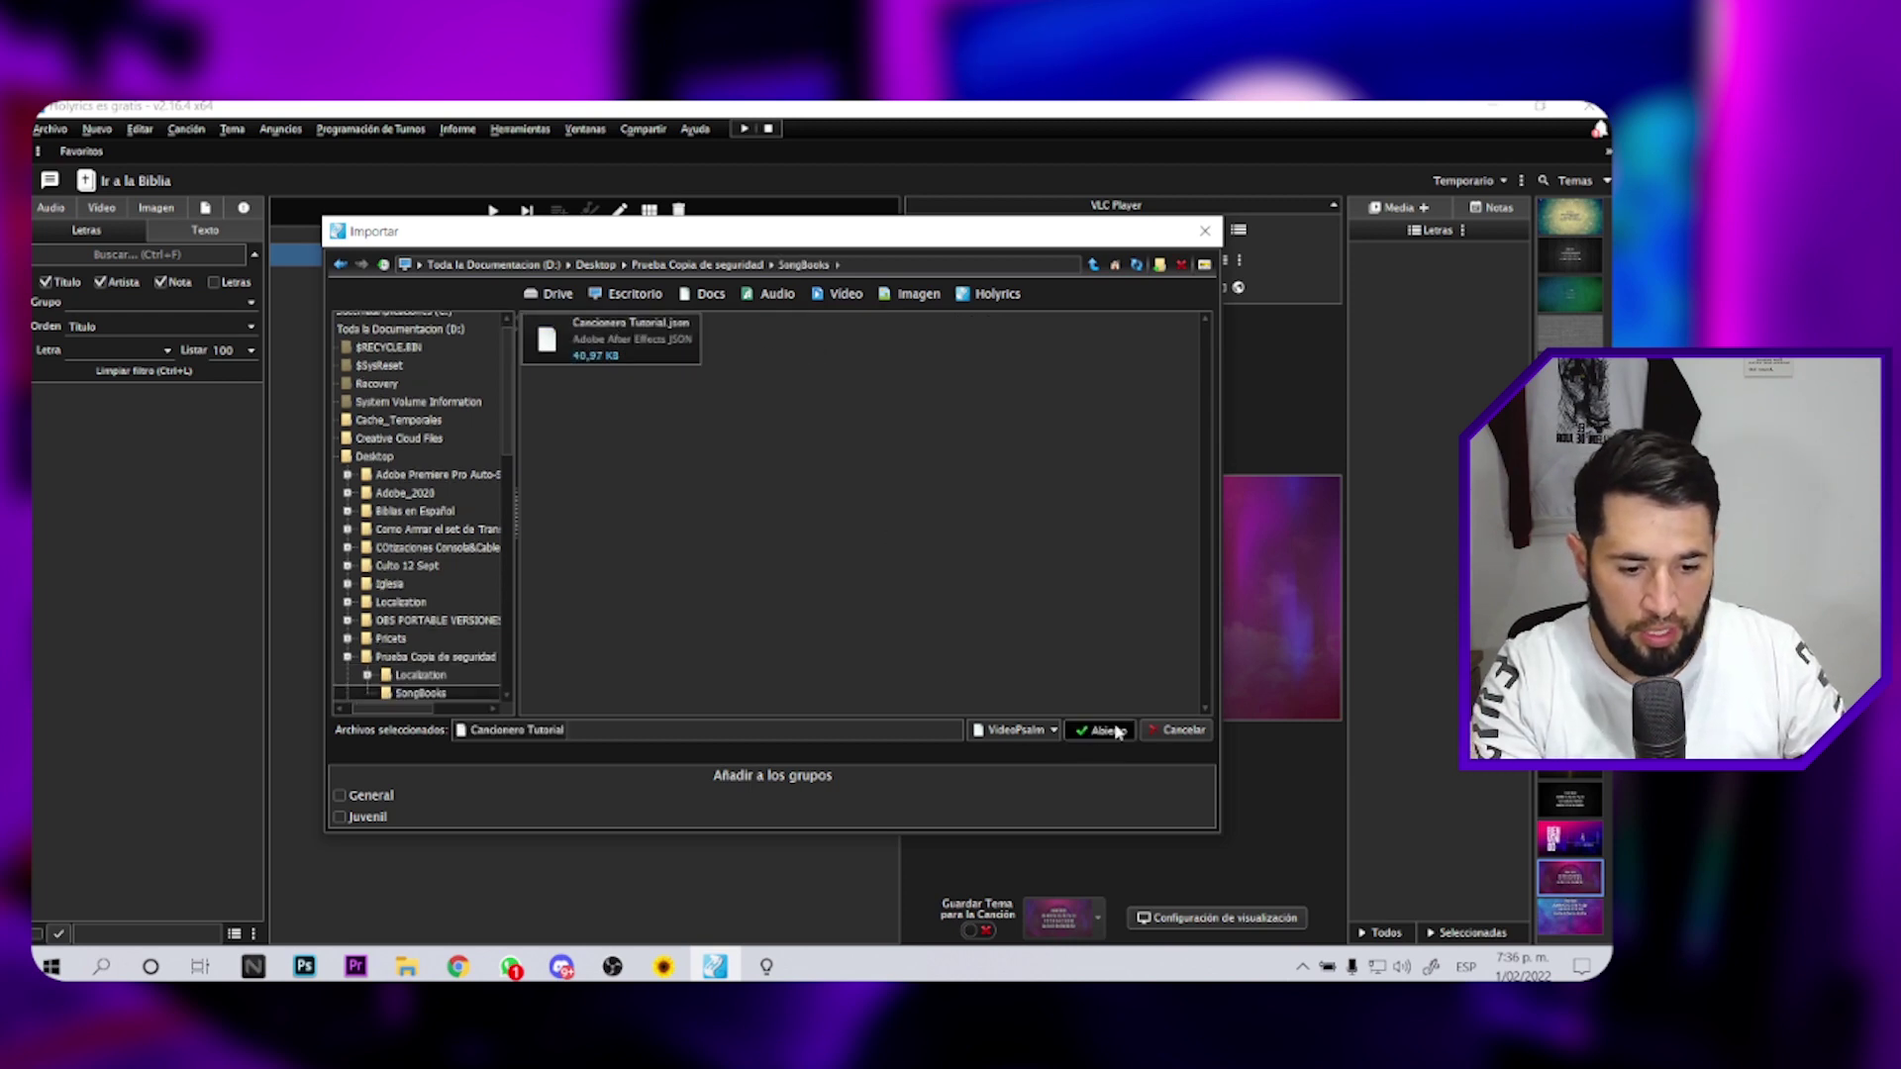
- Select all the songs in the batch import list
drag(499, 204, 494, 173)
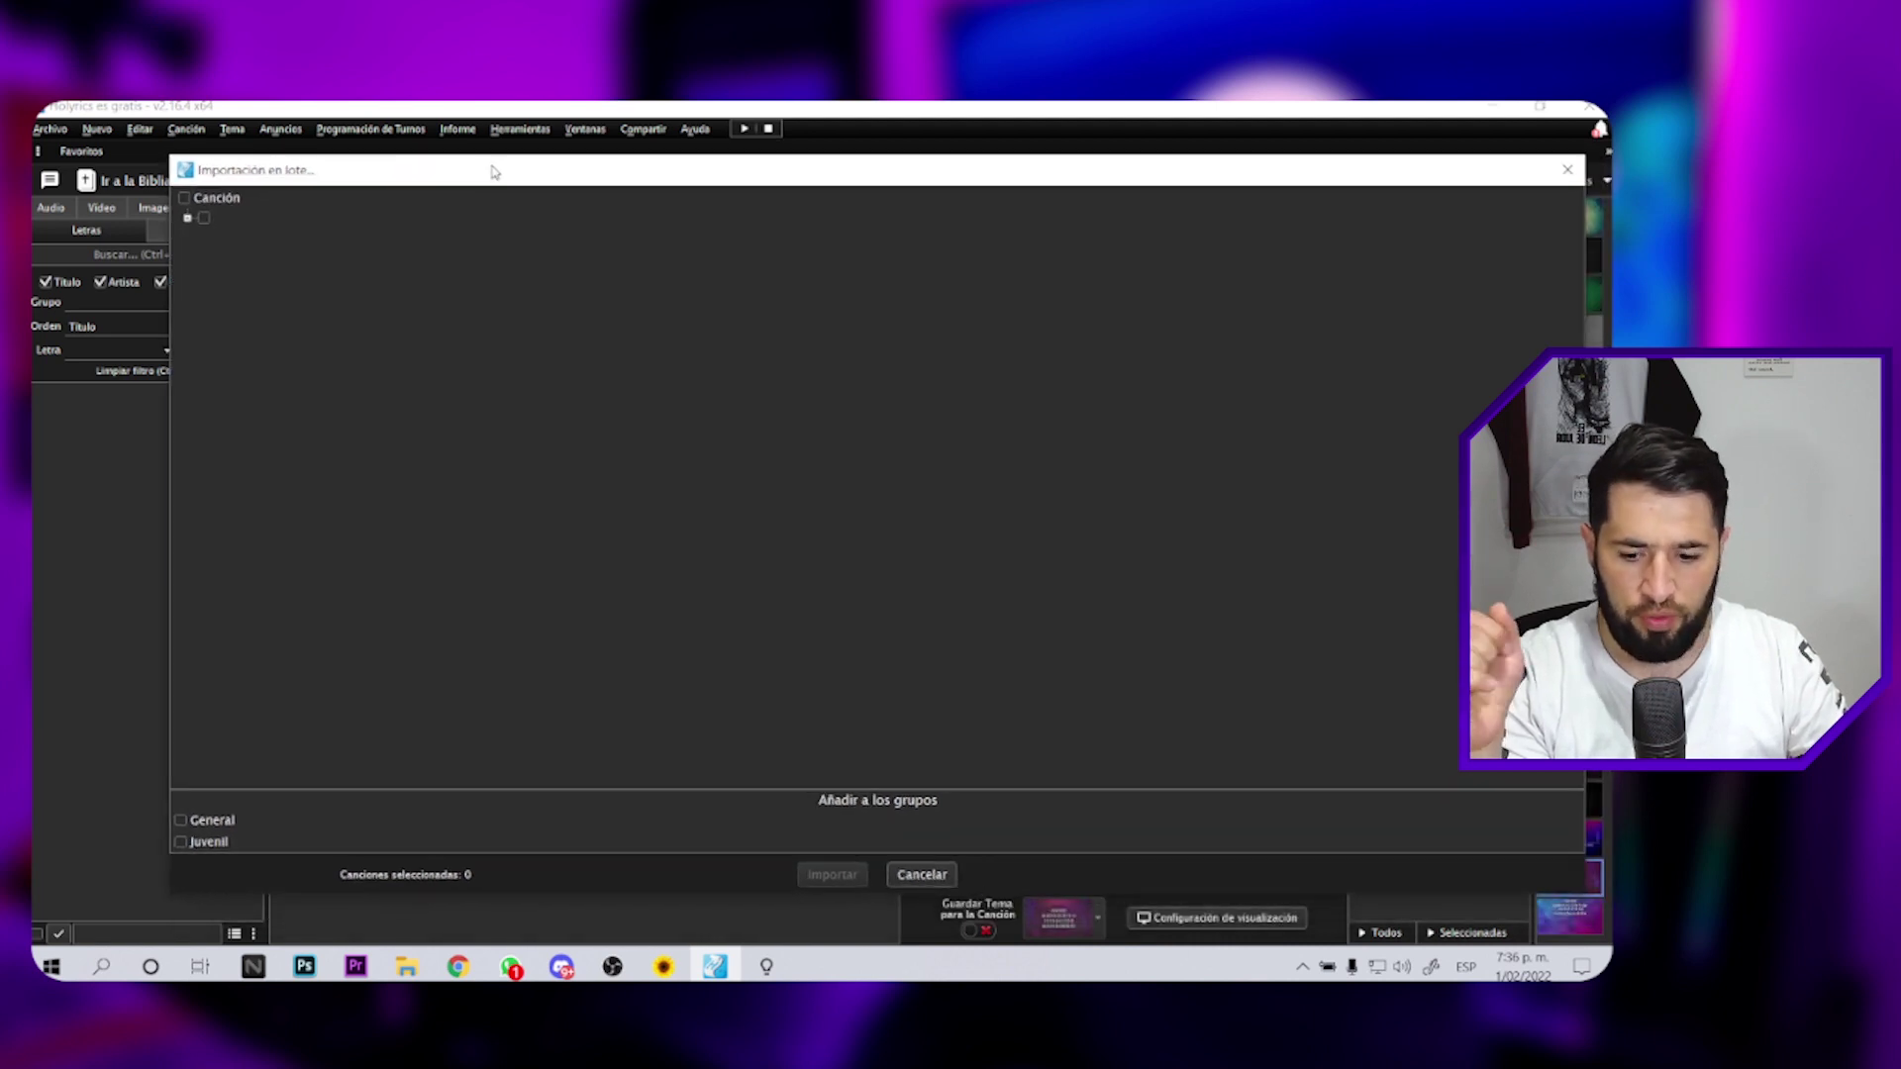
click(183, 199)
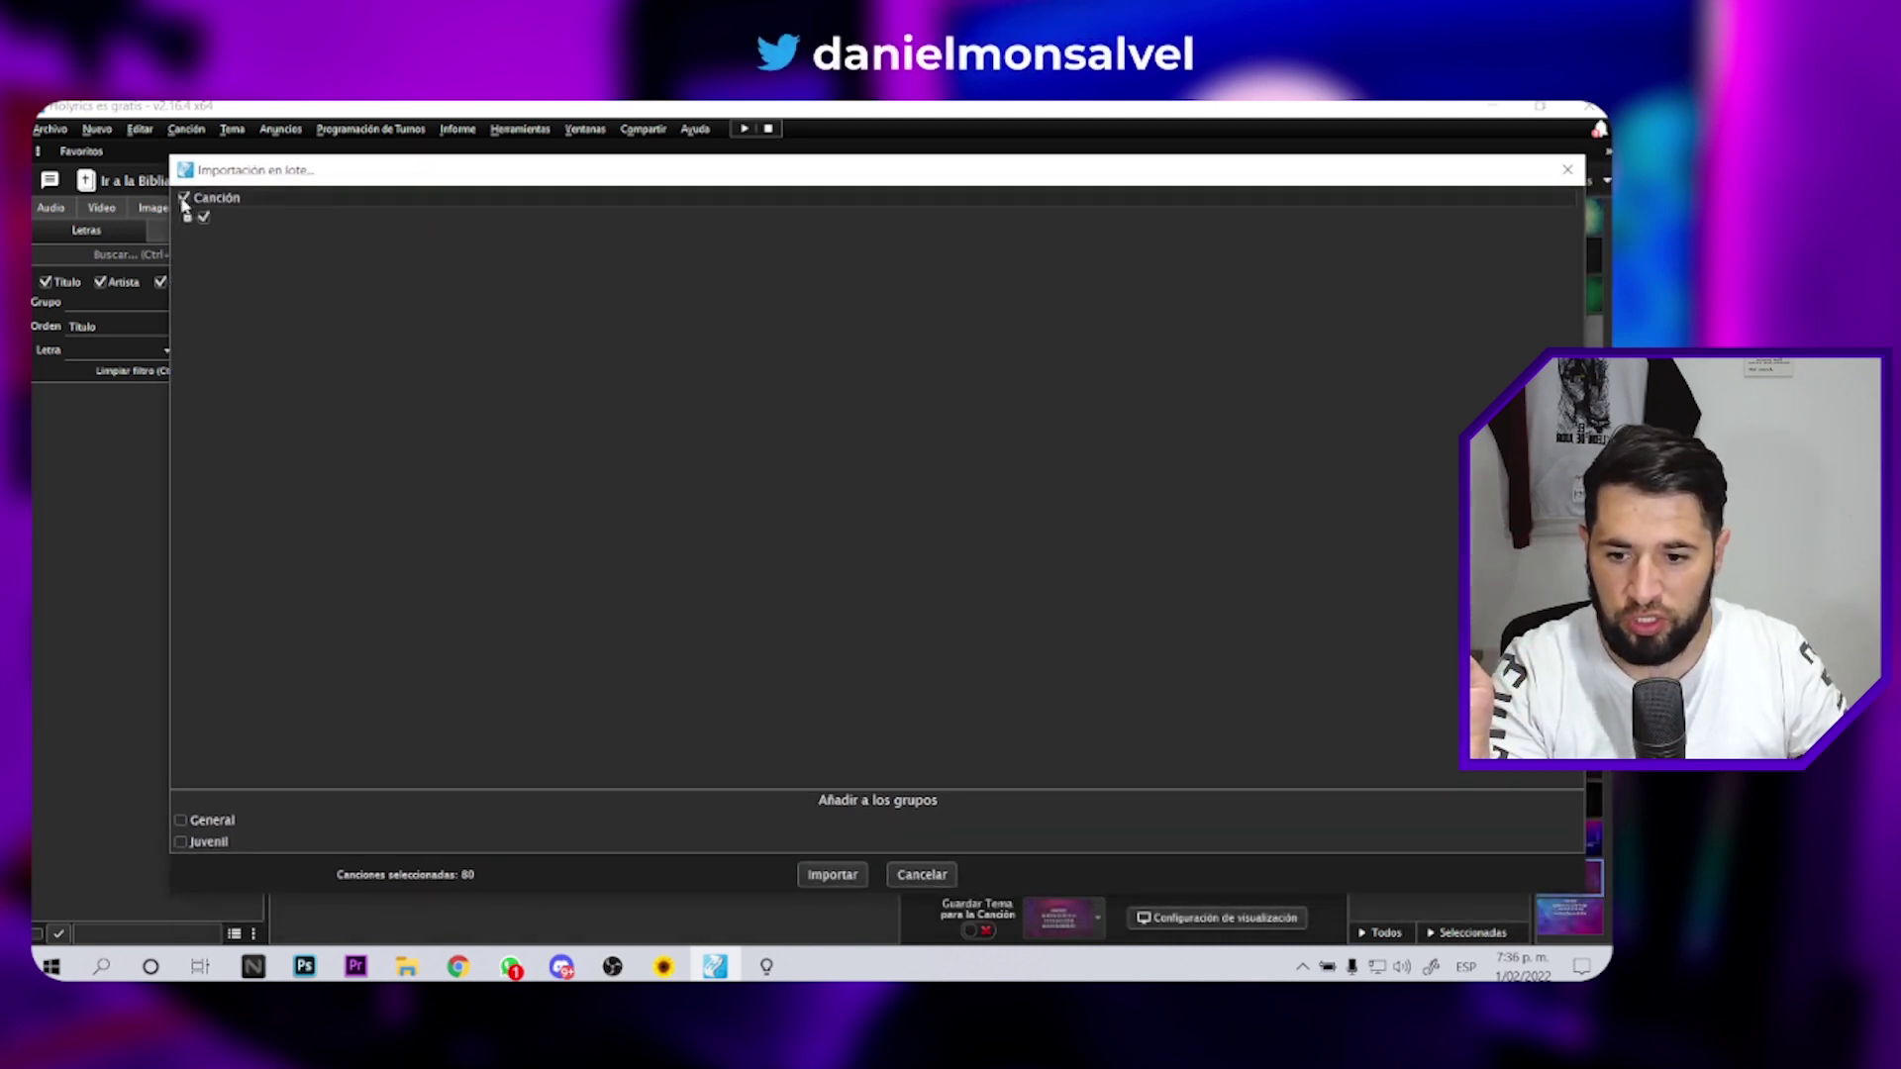